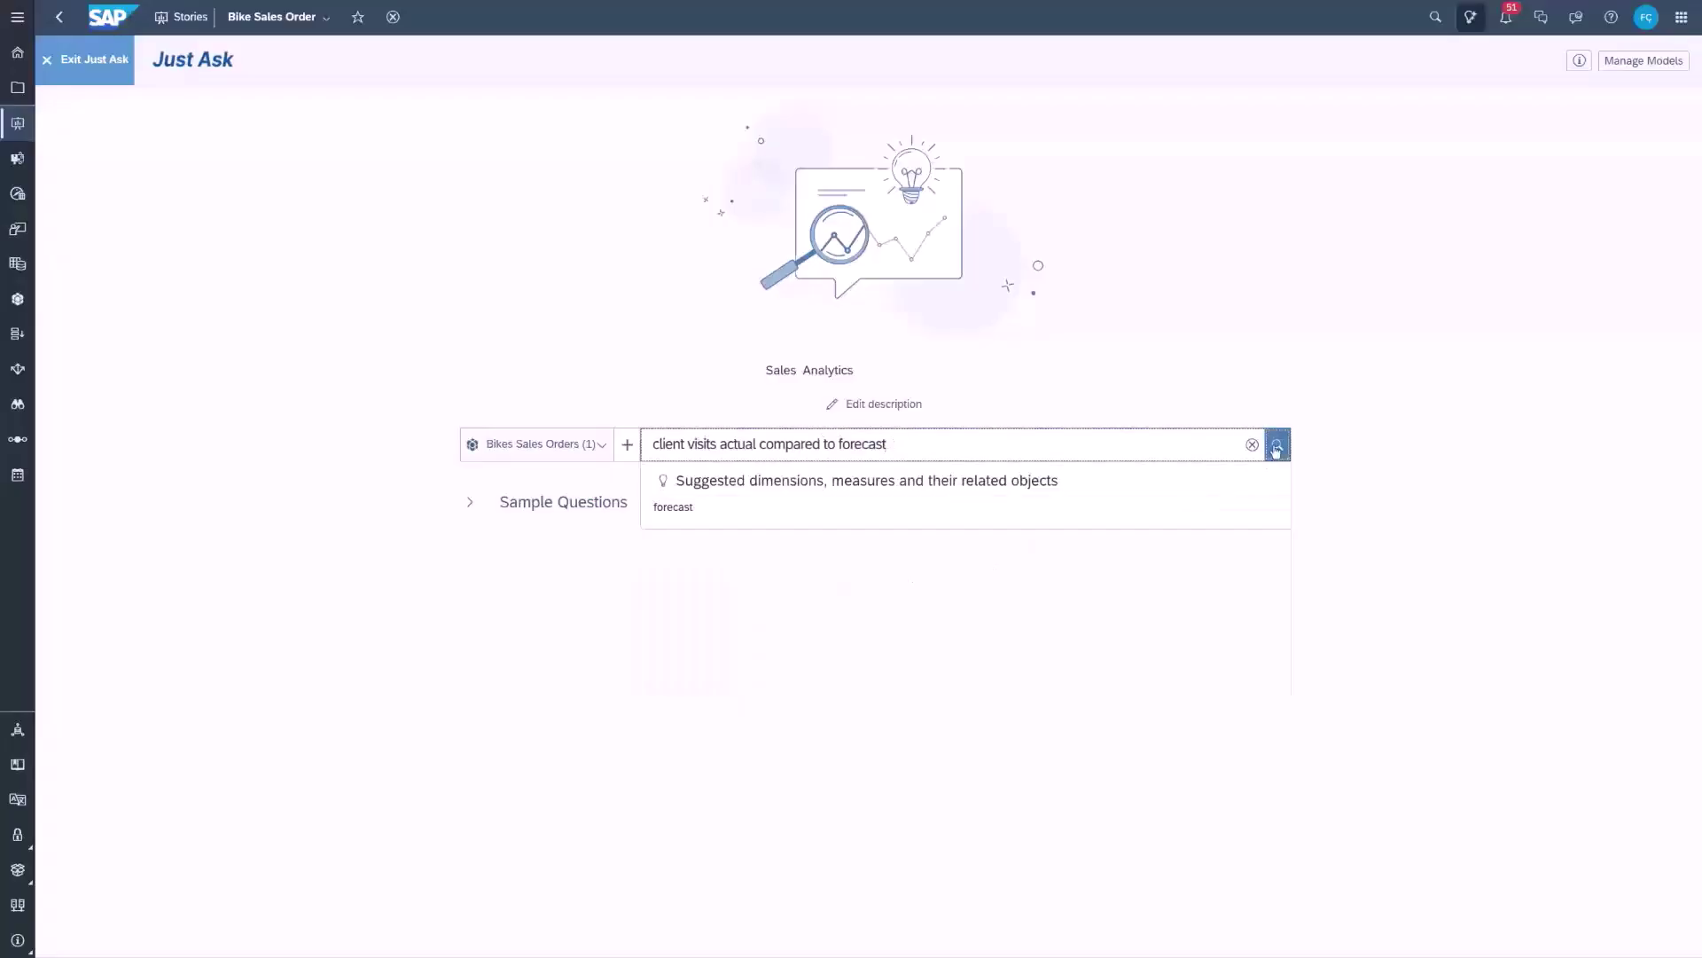
# Run the client visits versus forecast question, then ask for sales by country this month compared to last month
pyautogui.click(1277, 447)
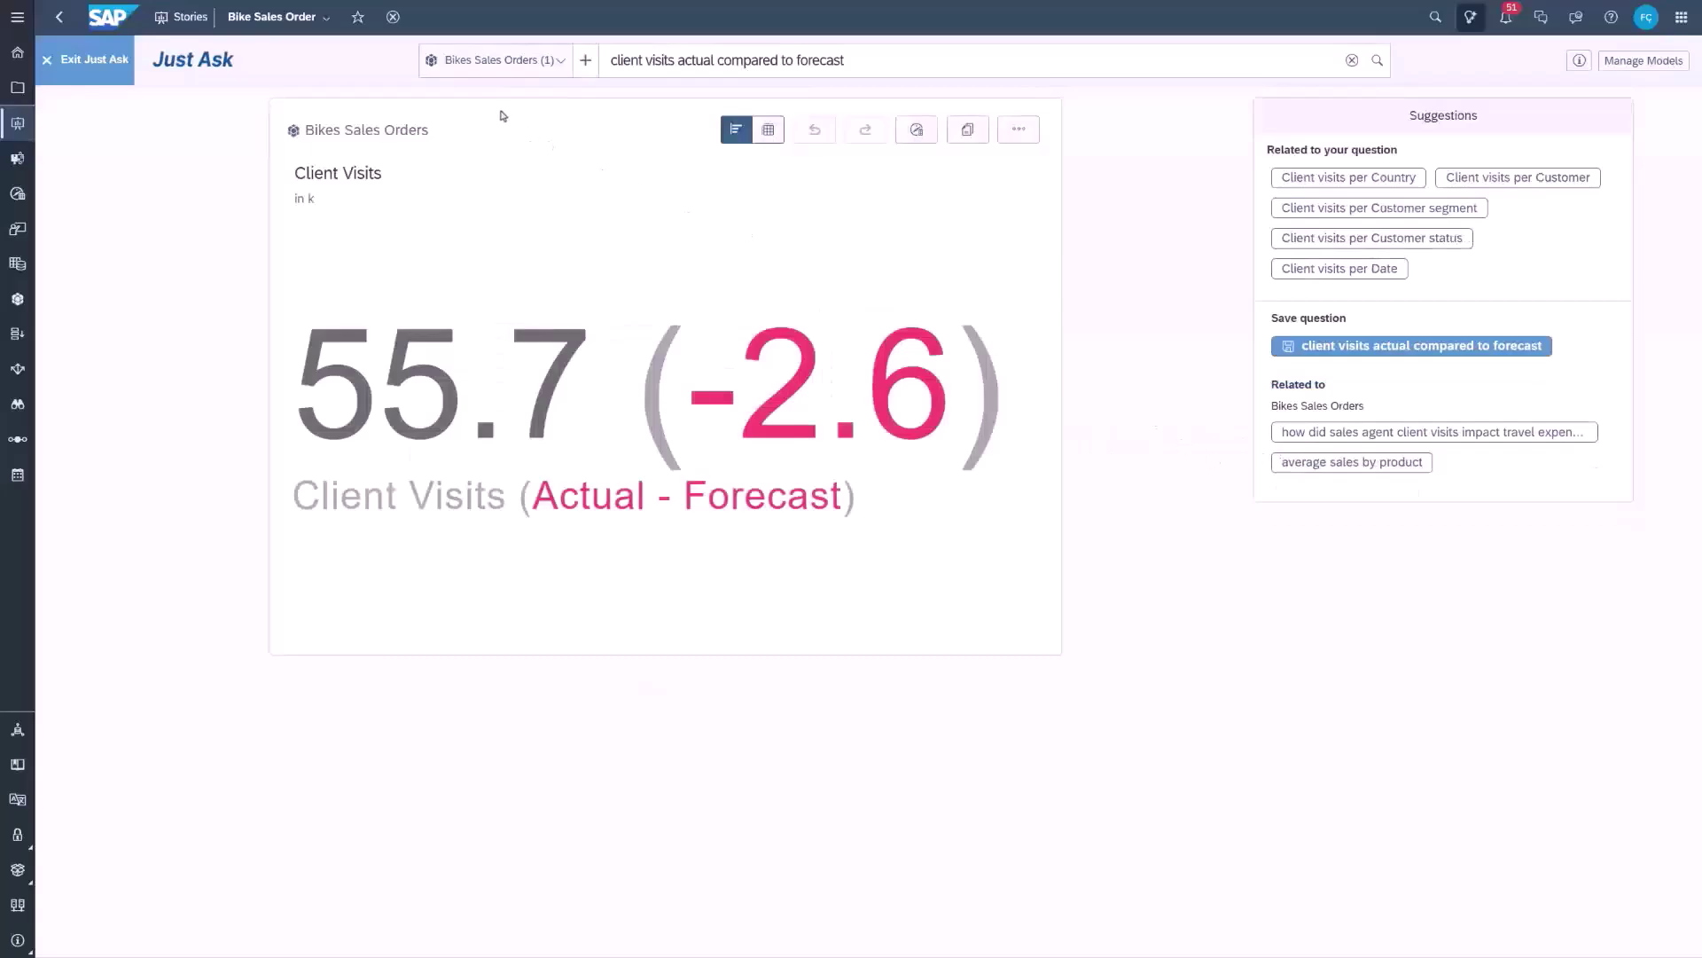
pyautogui.moveTo(855, 60); pyautogui.dragTo(603, 62)
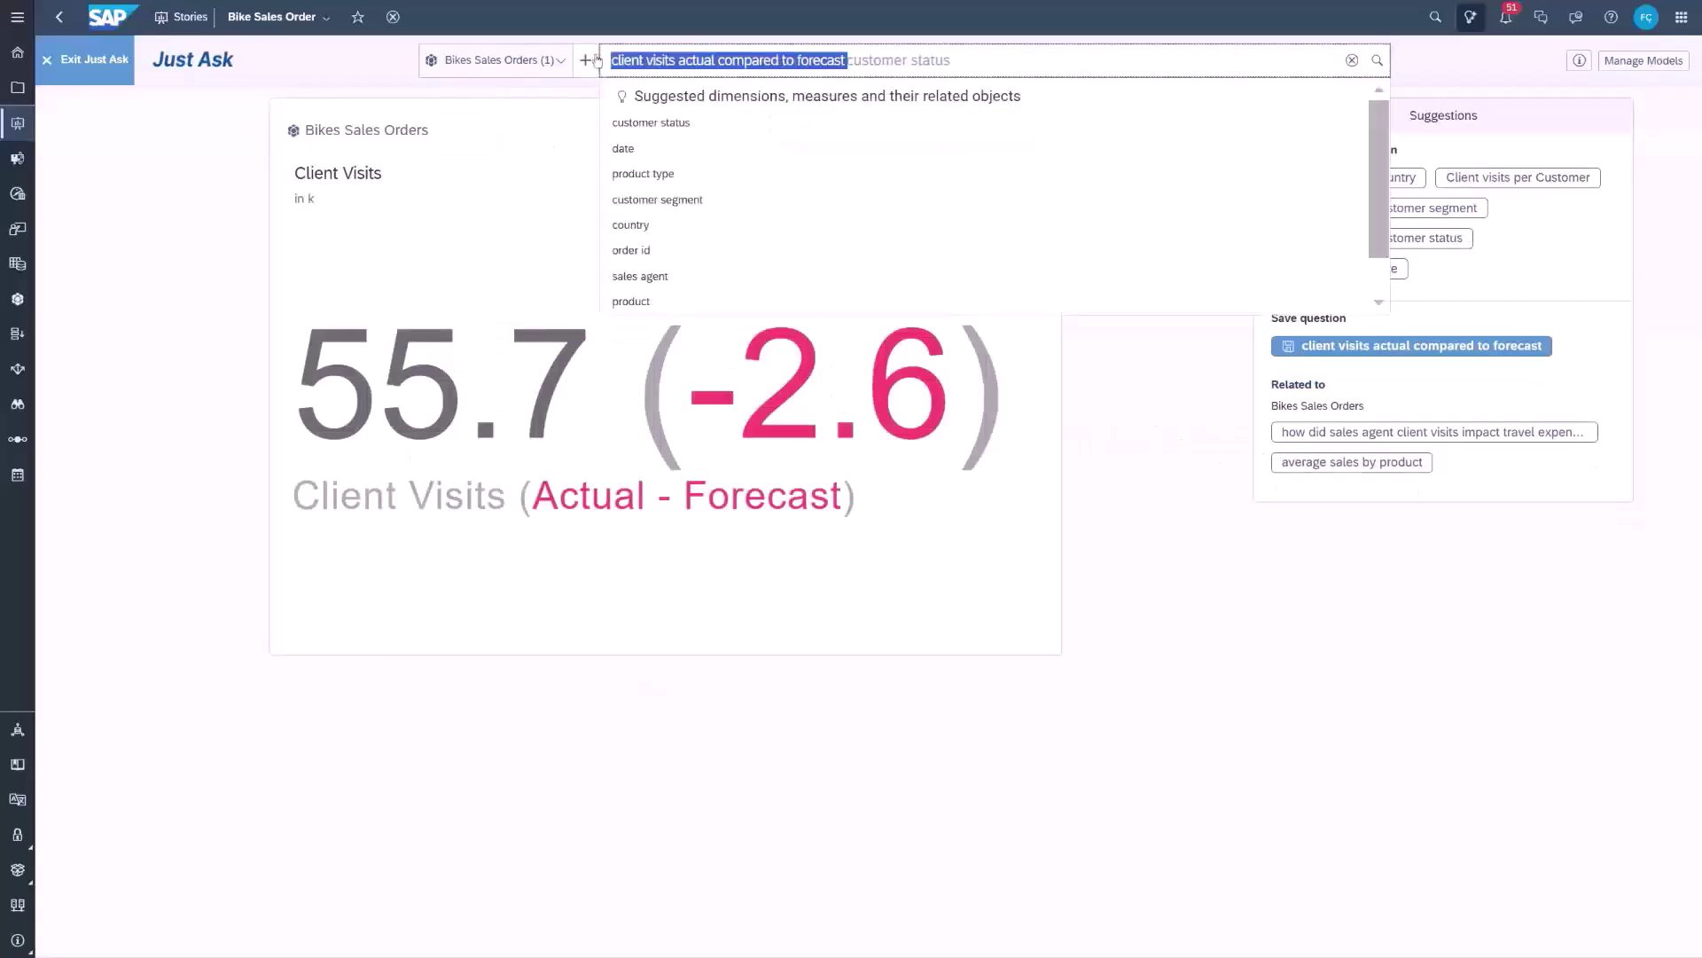
pyautogui.press('BackSpace')
pyautogui.write('sales by country this month compared to last month')
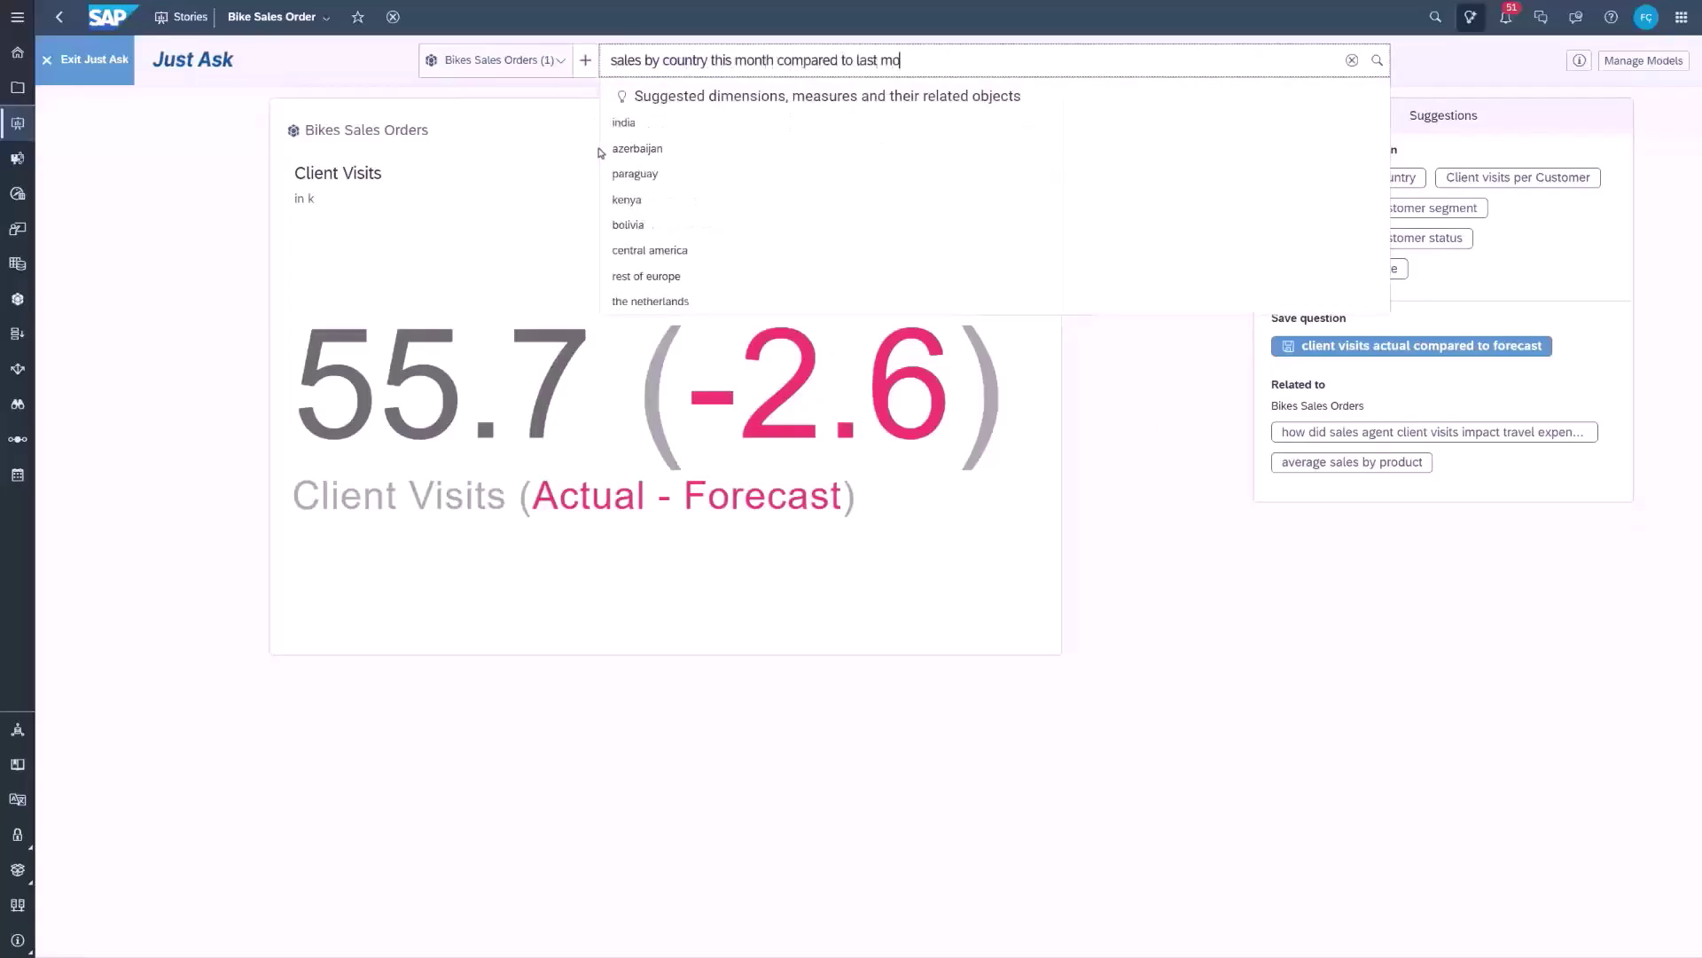
pyautogui.click(1376, 62)
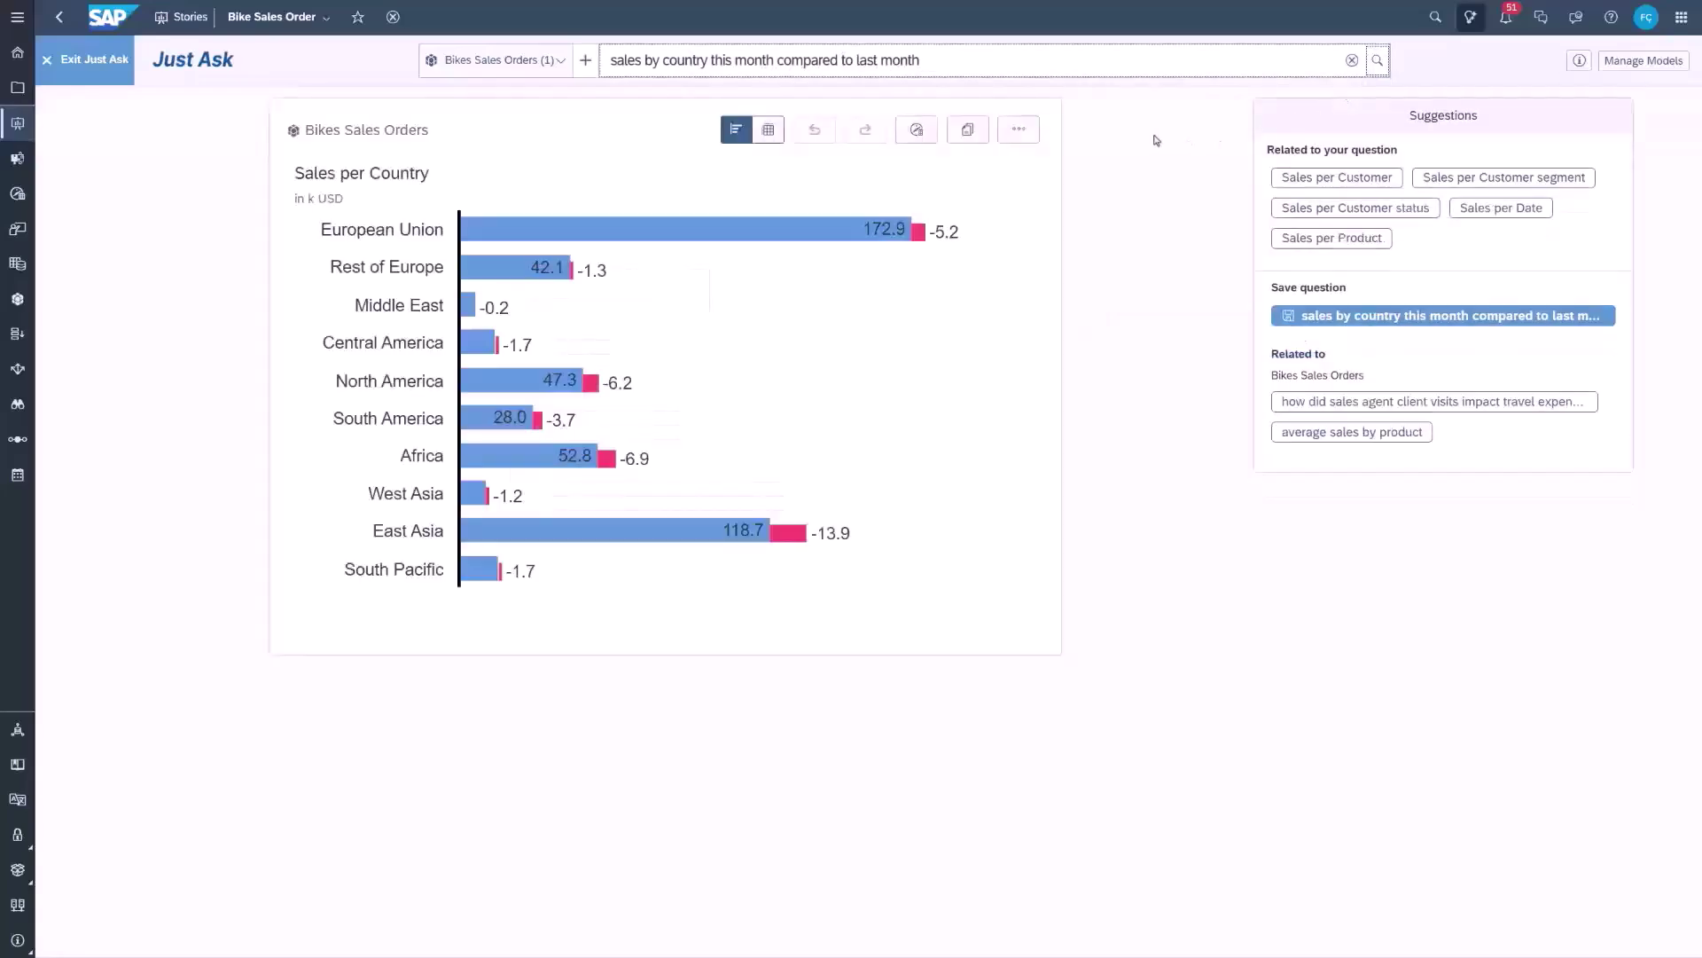
# Revise the sales question to compare against amount not invoiced by product and run it again
pyautogui.moveTo(927, 60); pyautogui.dragTo(646, 60)
pyautogui.write('c')
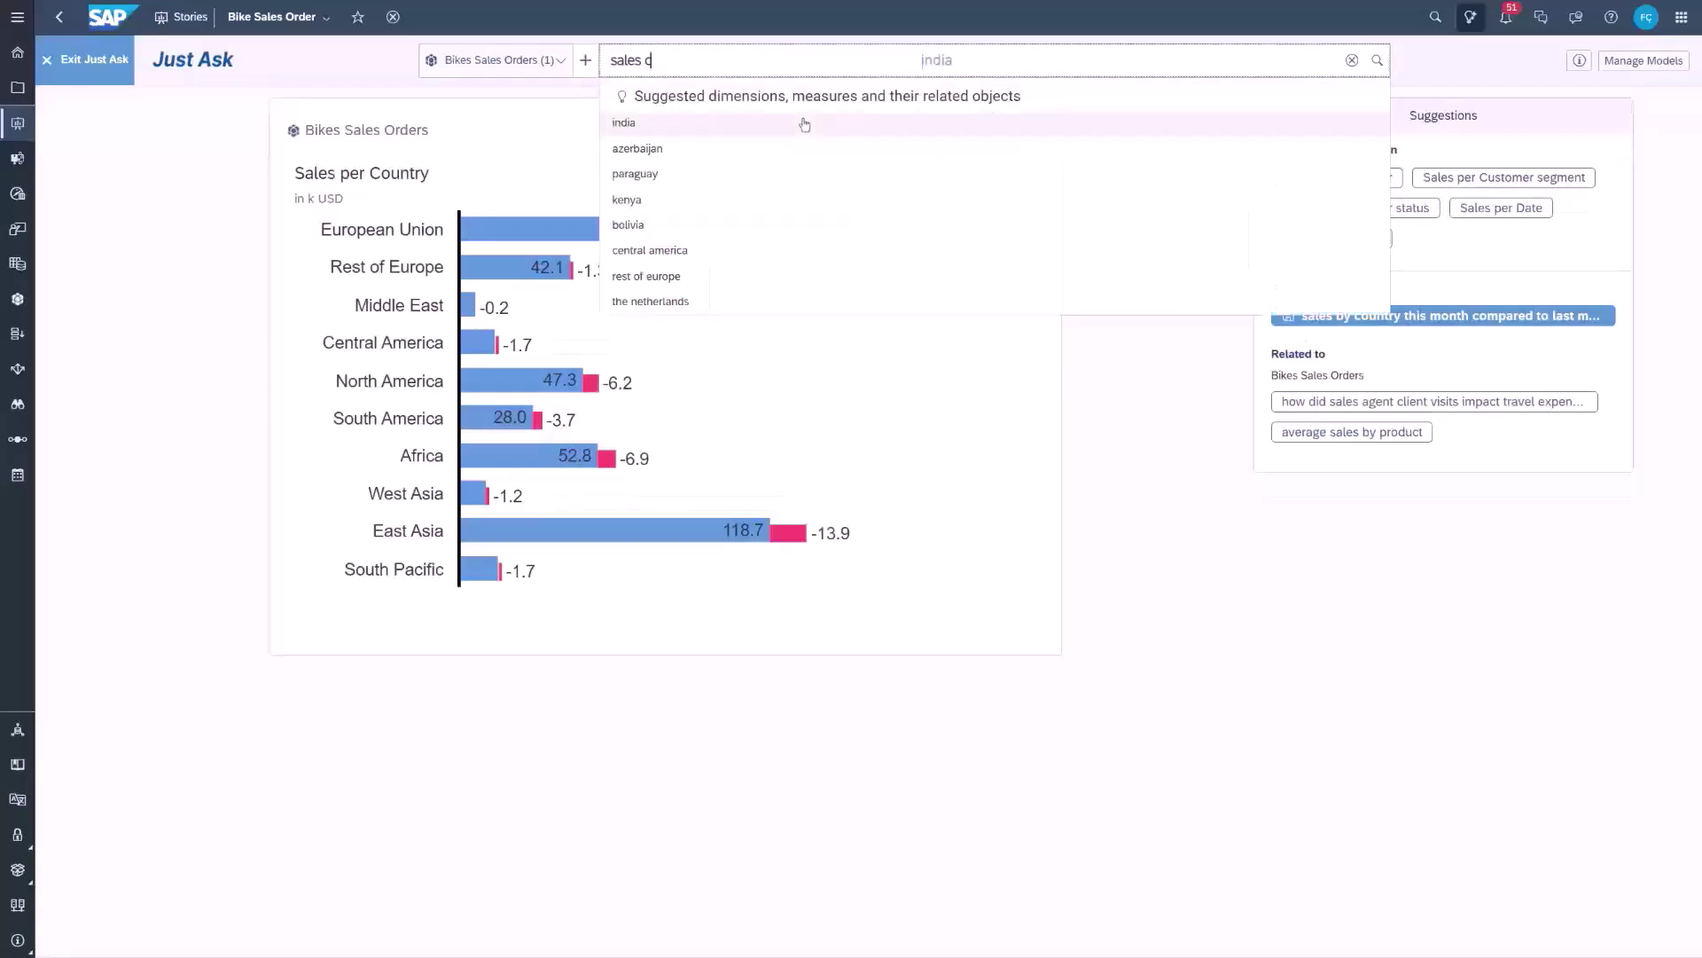
pyautogui.write('ompared to amount not invoices')
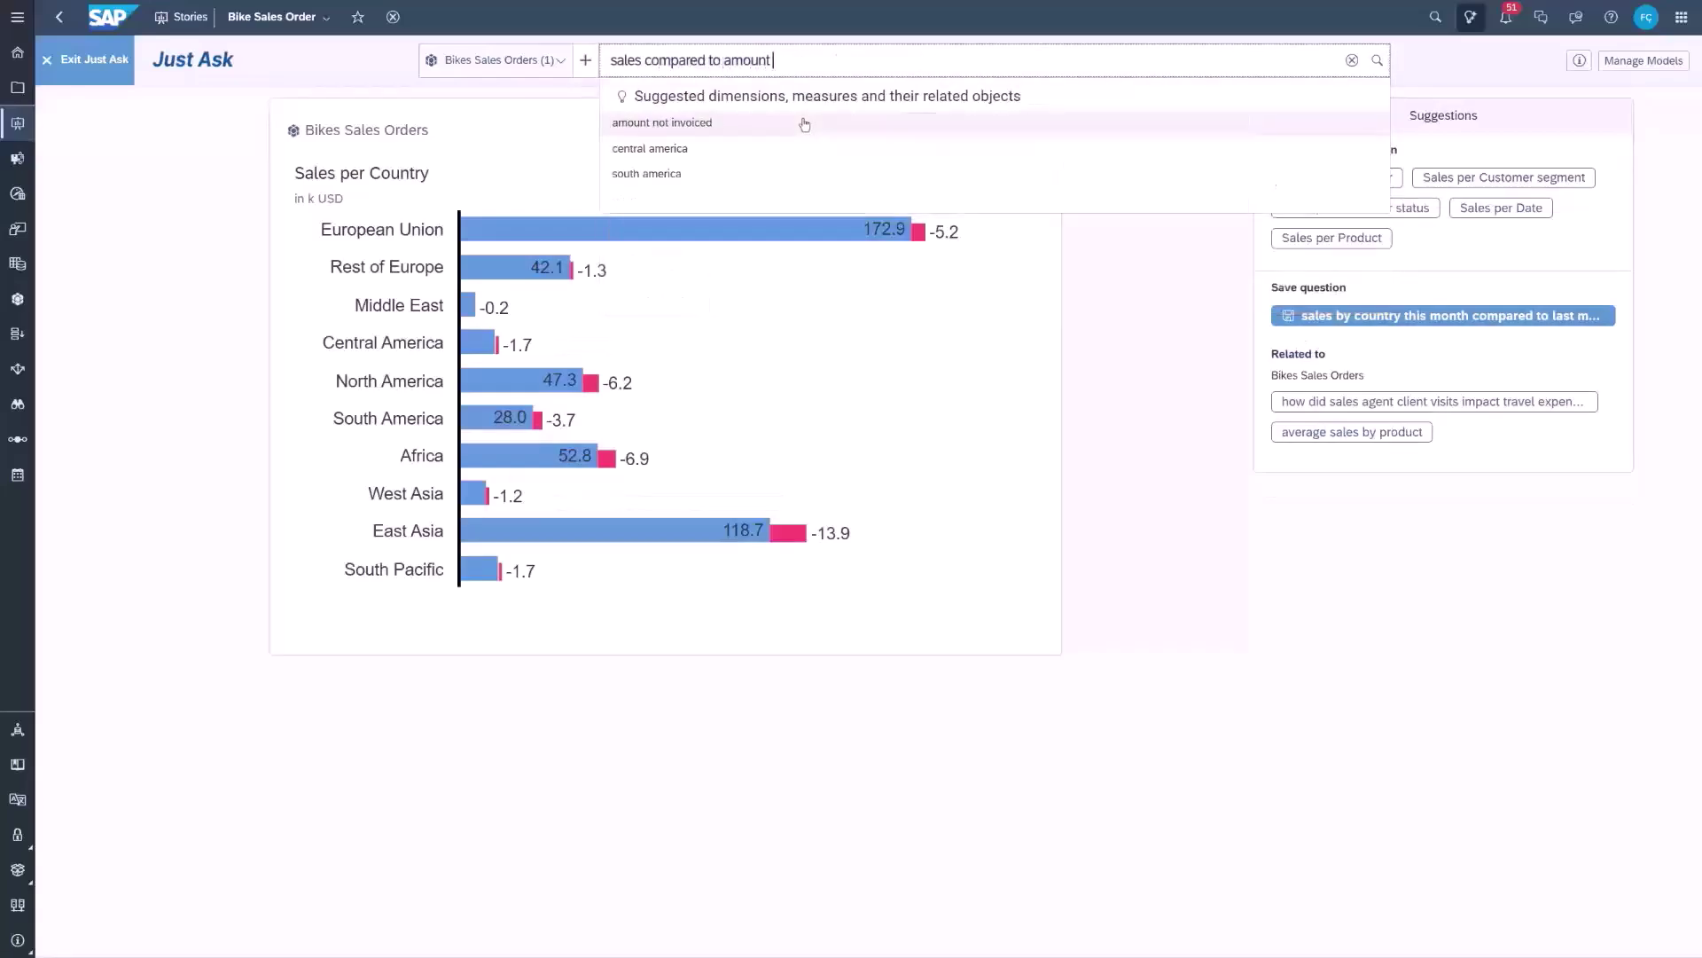
pyautogui.write(' by product')
pyautogui.click(1378, 67)
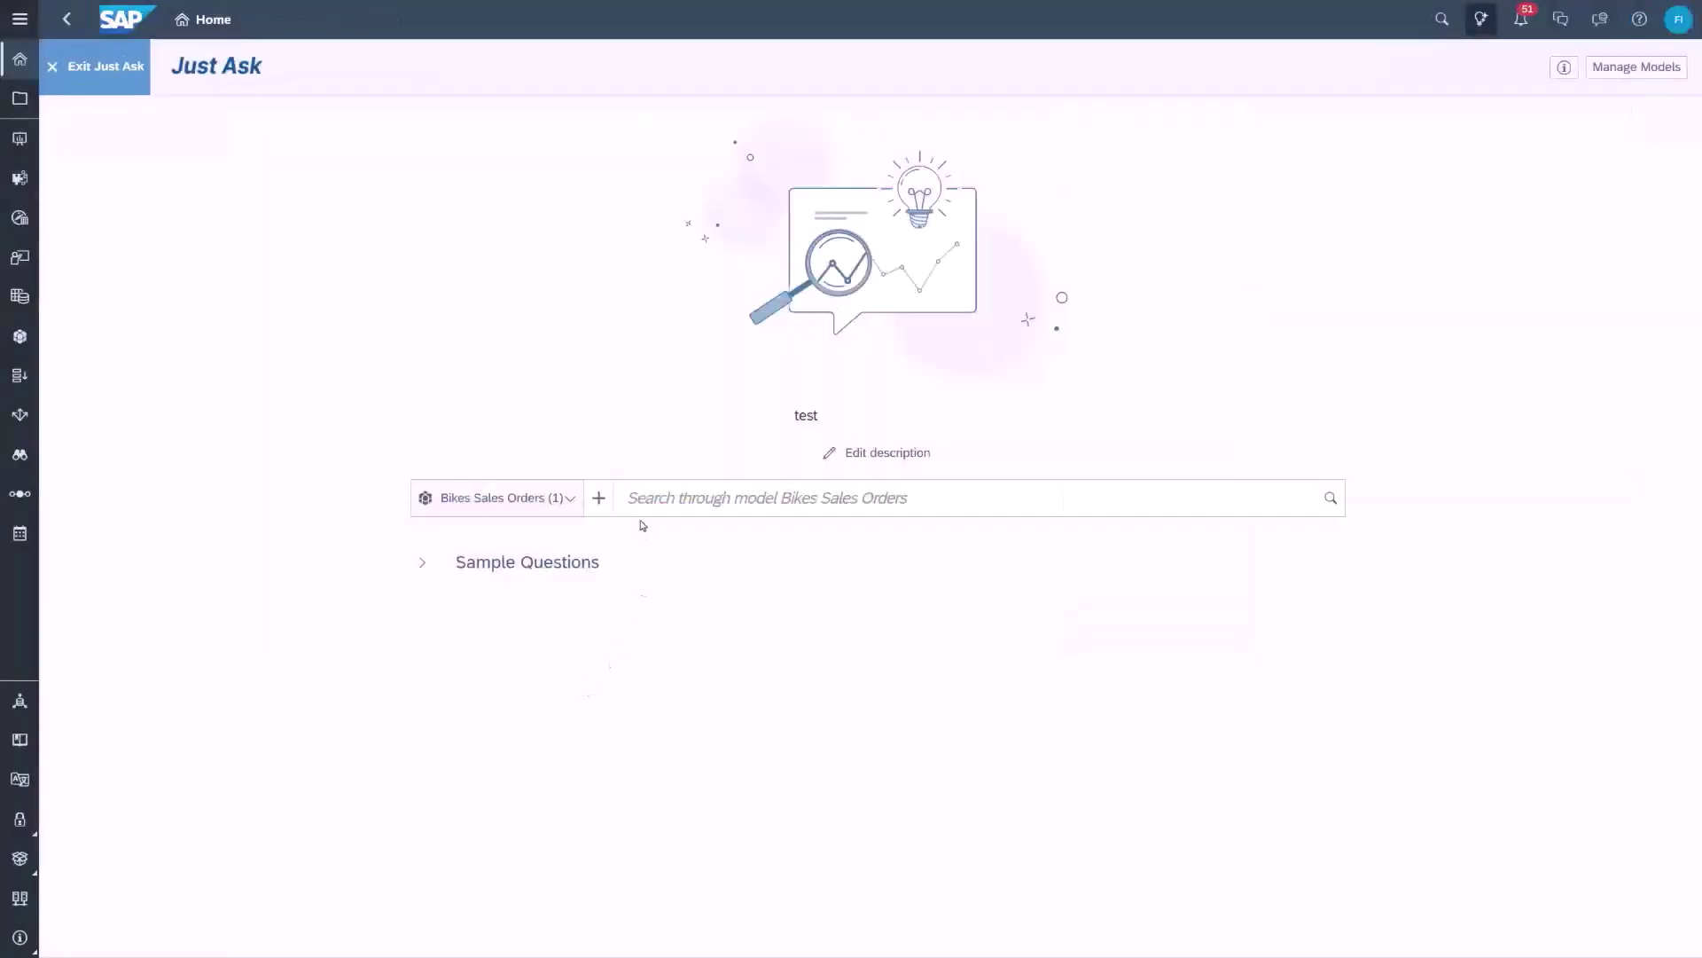
pyautogui.click(643, 512)
# Ask Just Ask for the average amount not invoiced by Customer
pyautogui.write('average')
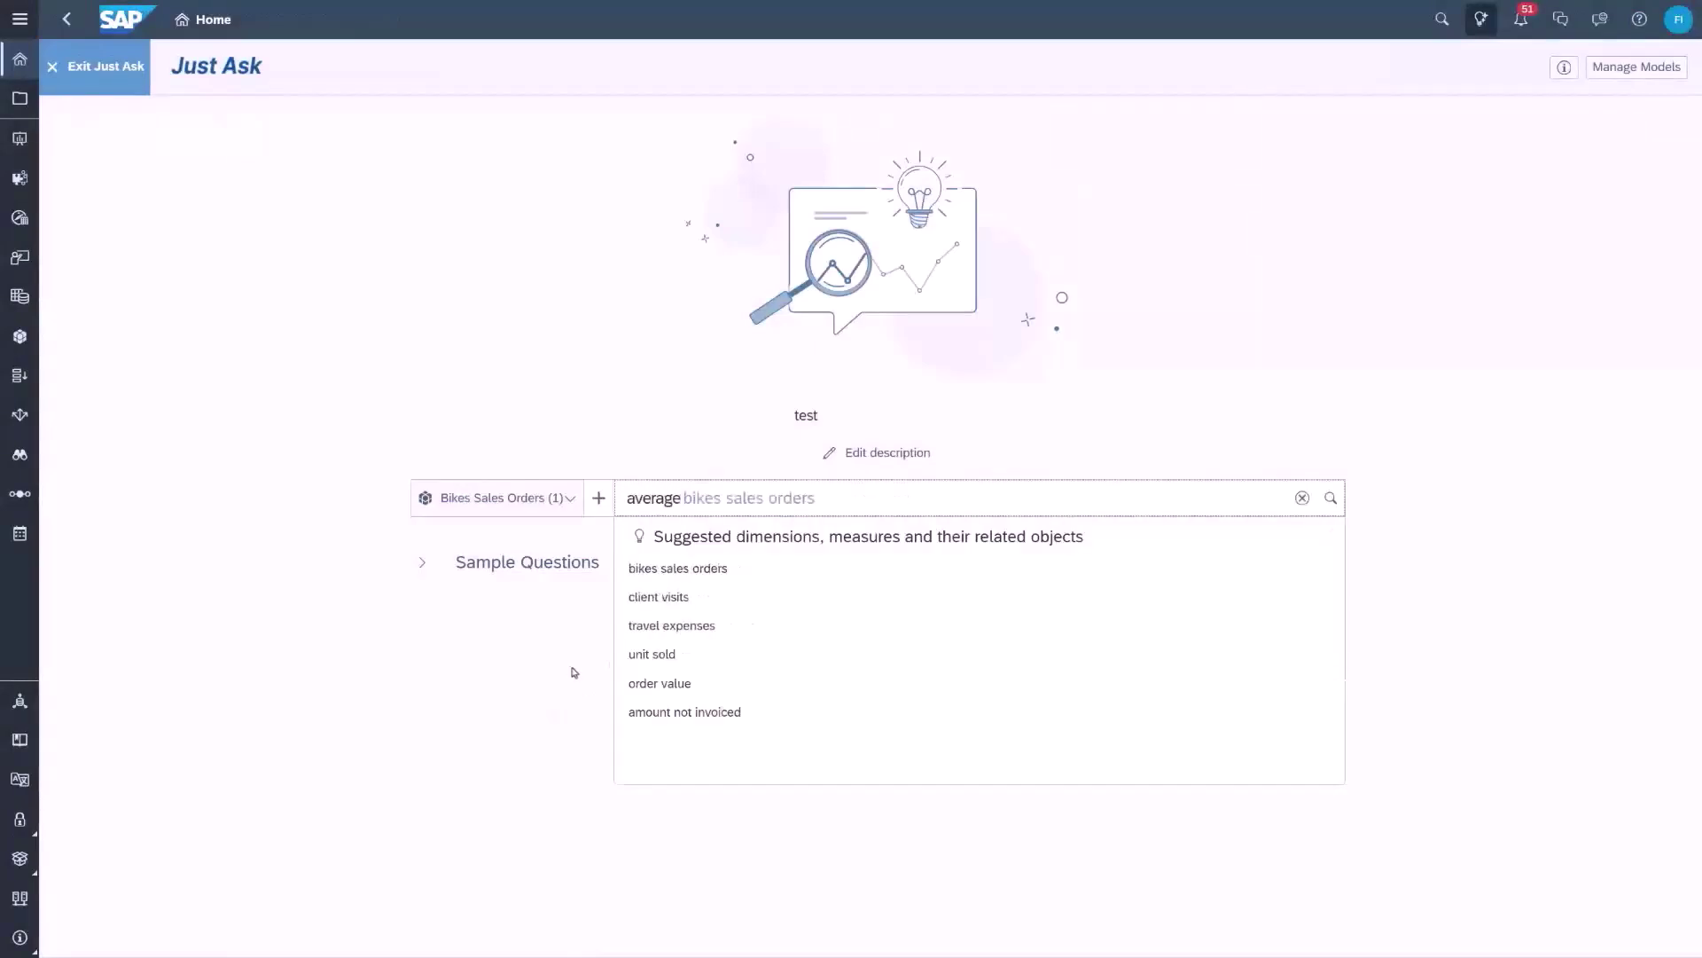
pyautogui.click(714, 722)
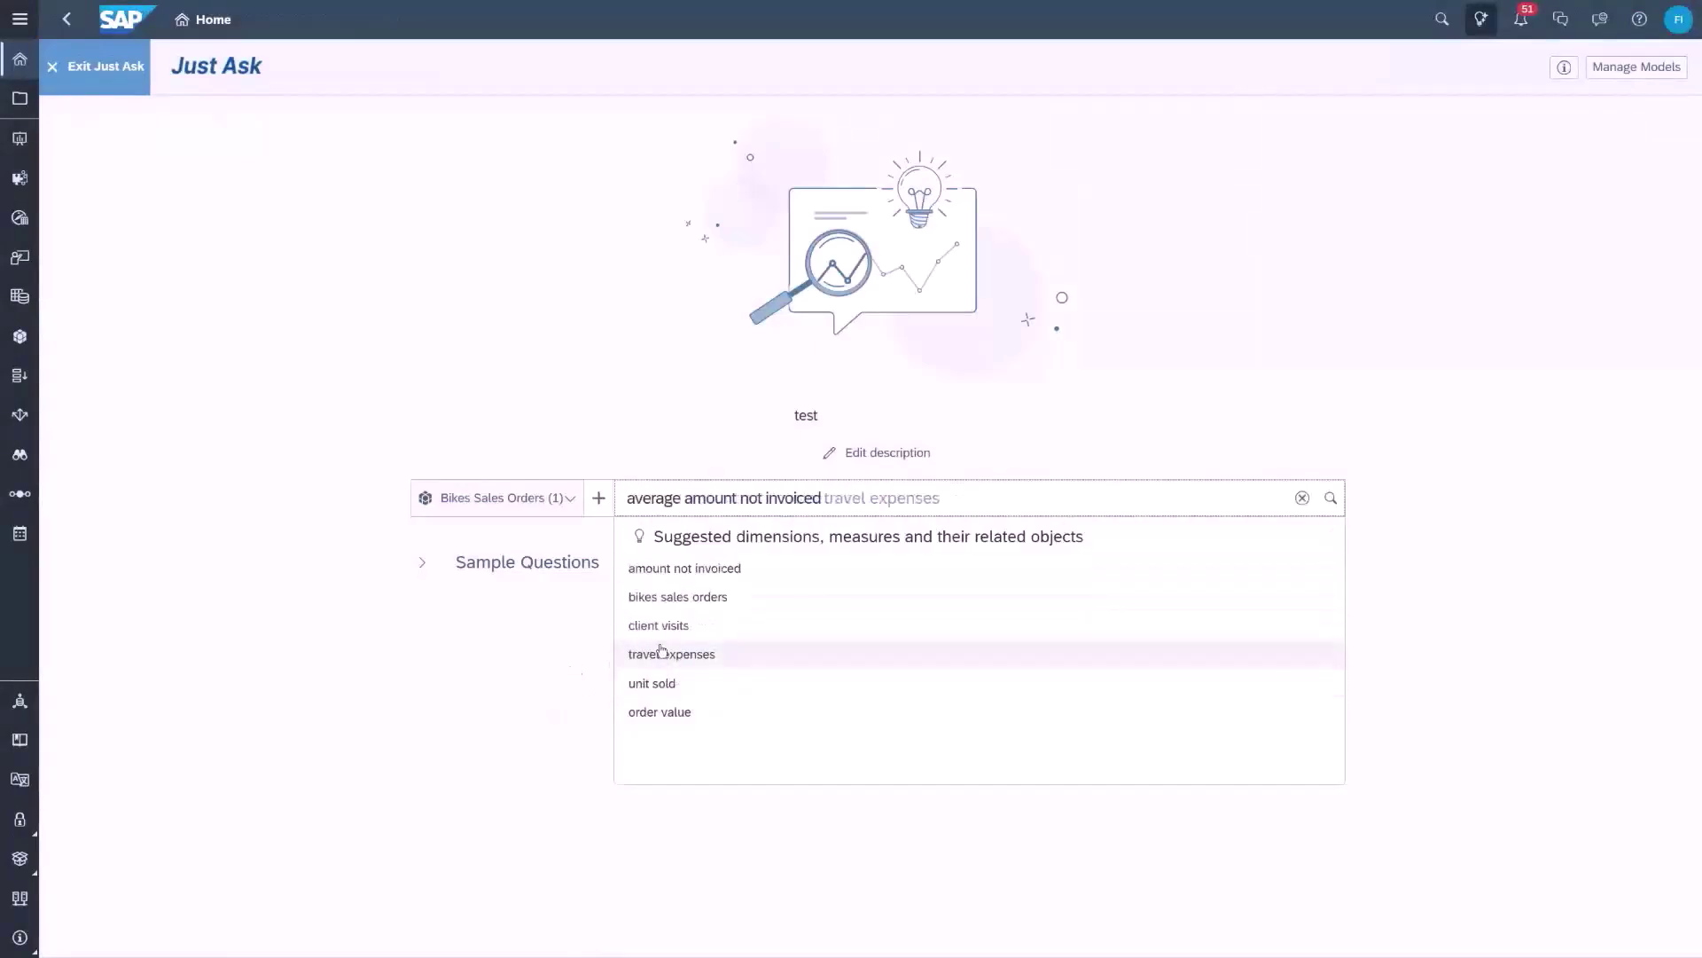
pyautogui.write('by')
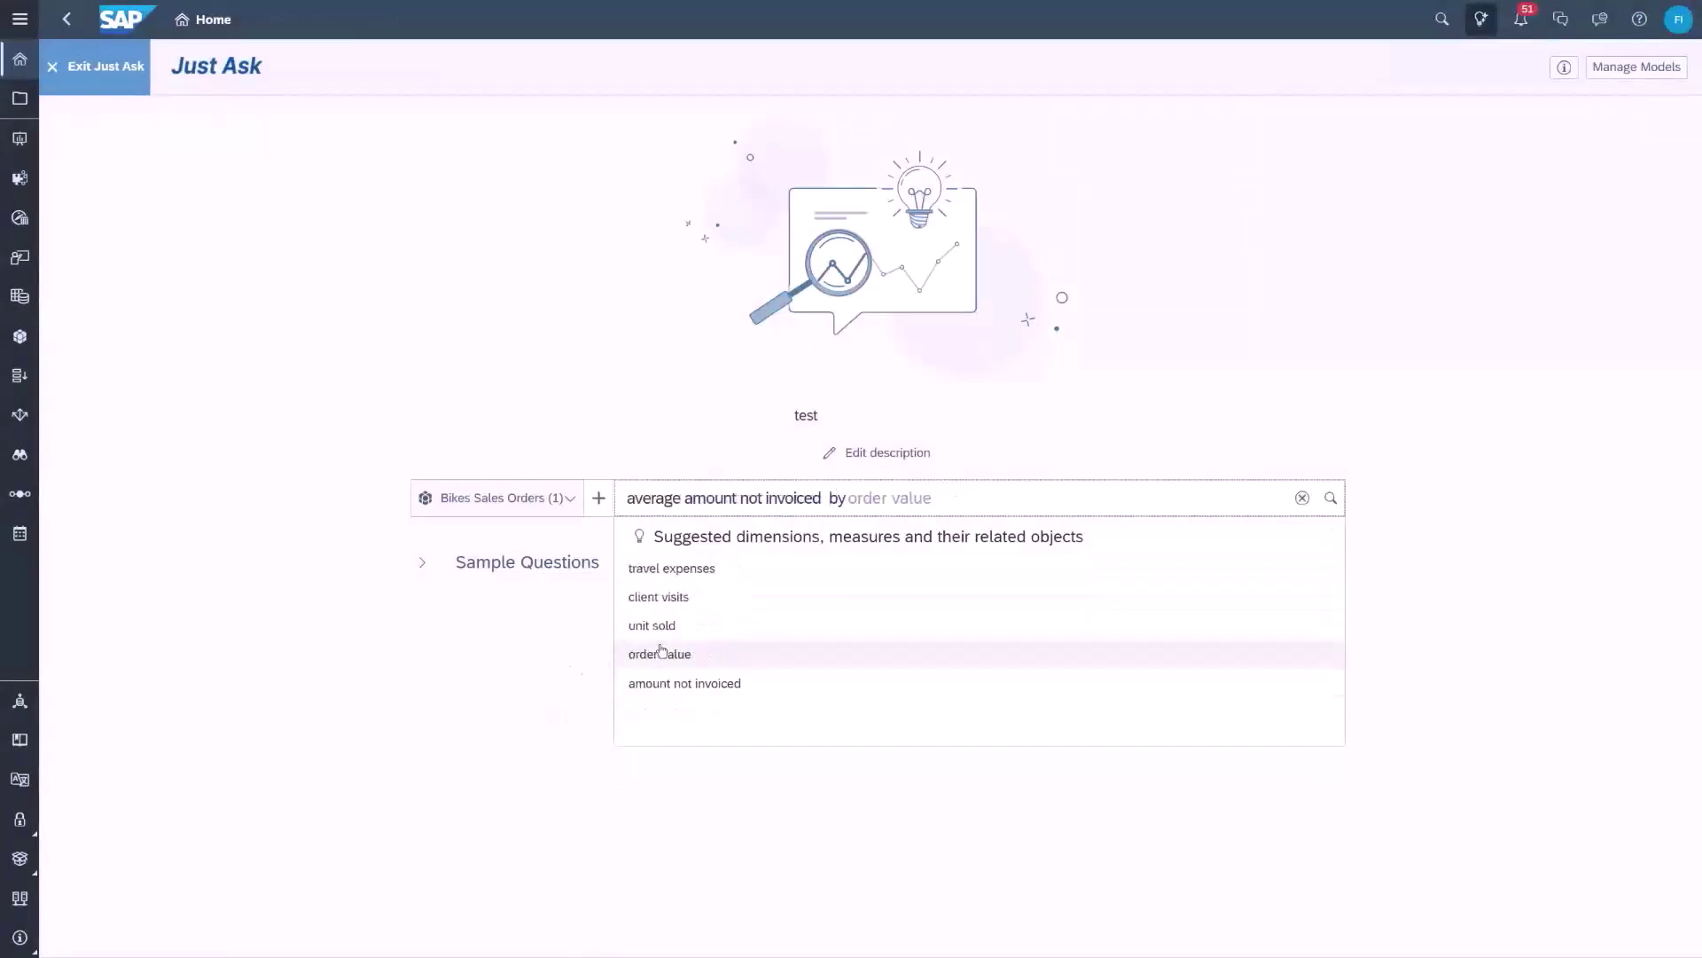
pyautogui.click(598, 498)
pyautogui.click(705, 688)
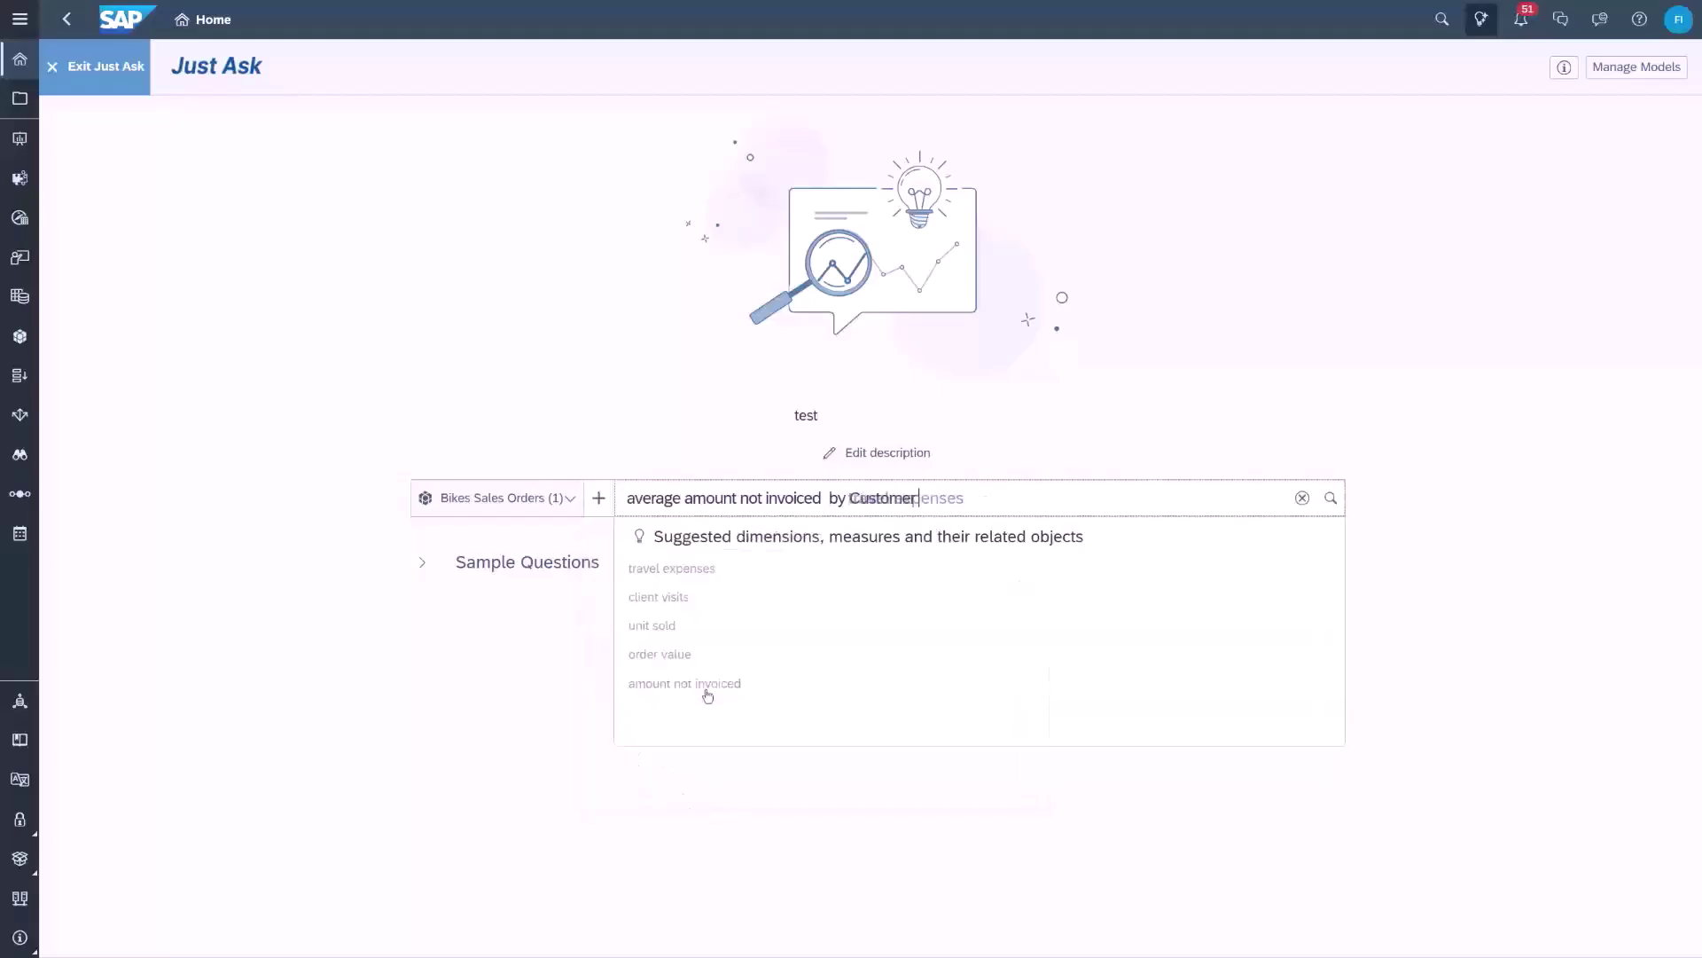
pyautogui.click(1330, 497)
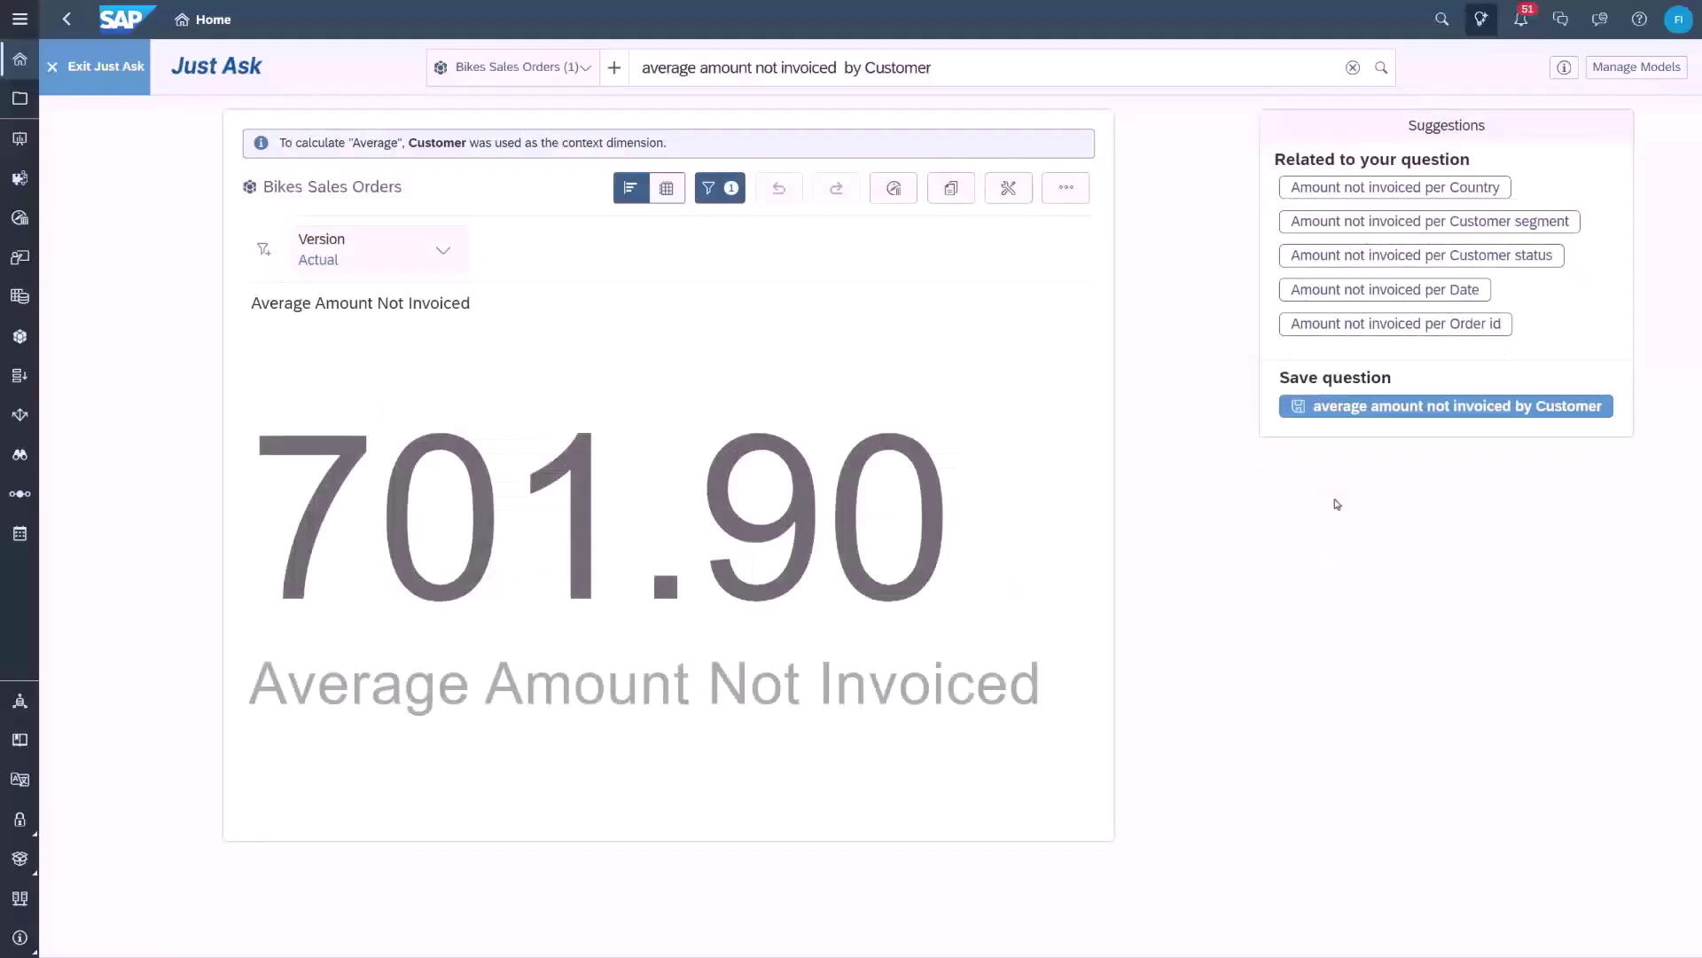
# Hide Amount not invoiced and Customer from Just Ask for the Bikes Sales Orders model and save
pyautogui.click(1636, 67)
pyautogui.click(384, 298)
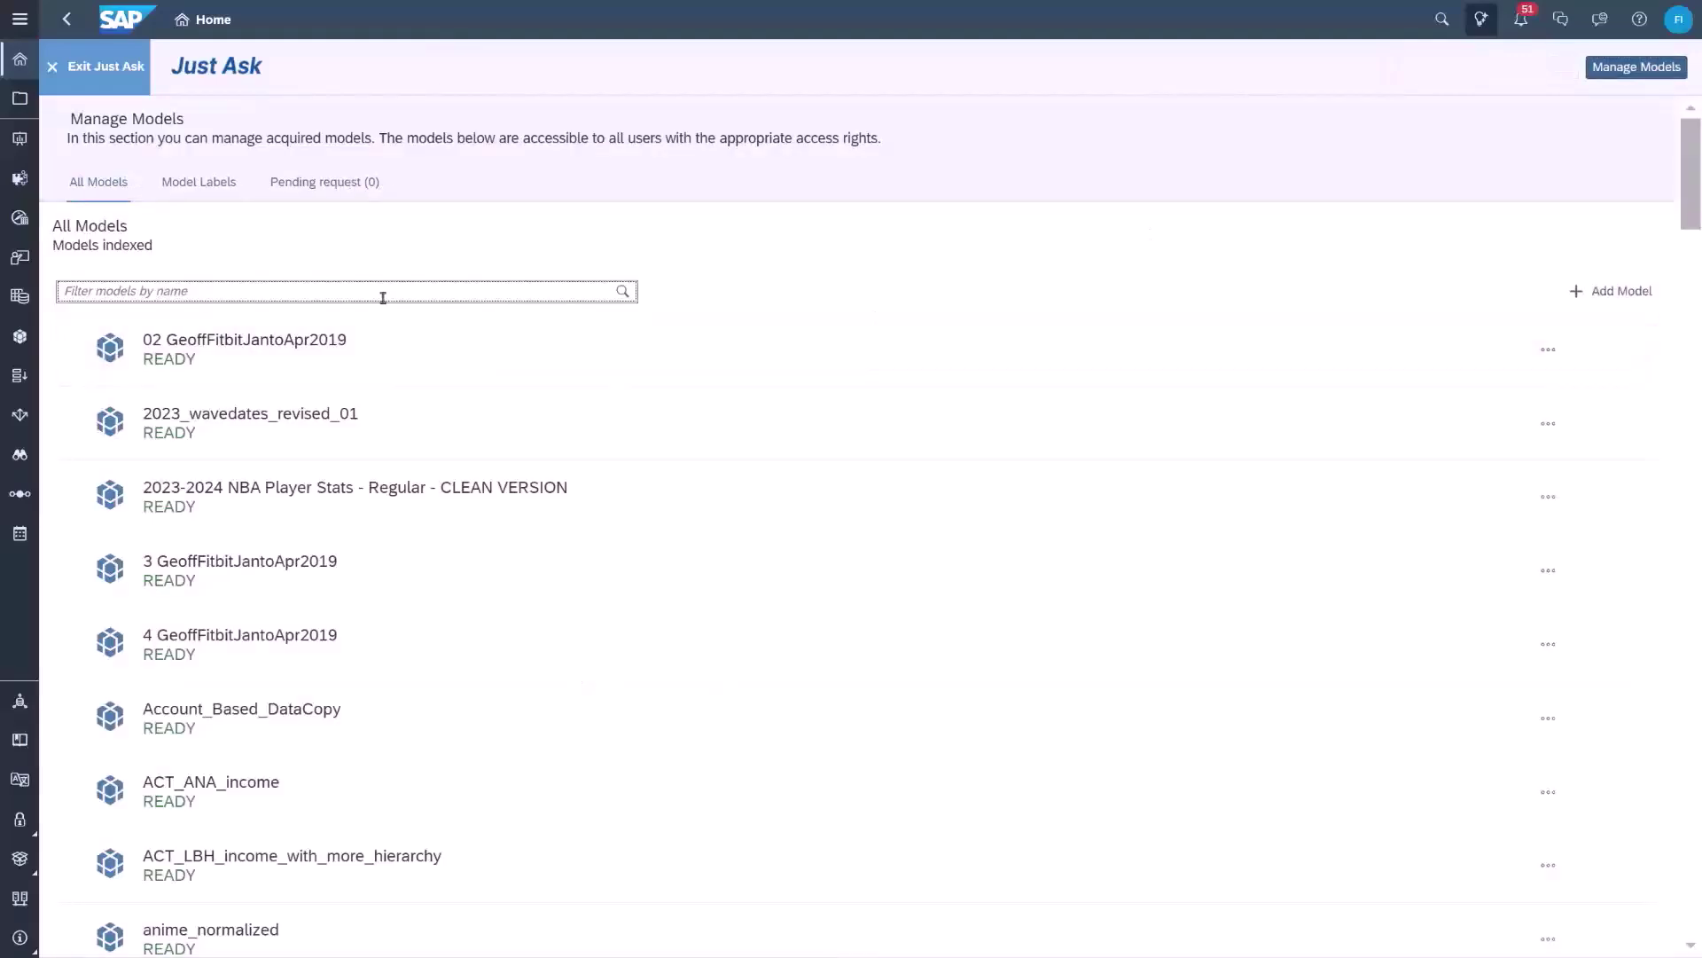
pyautogui.write('bike')
pyautogui.click(372, 342)
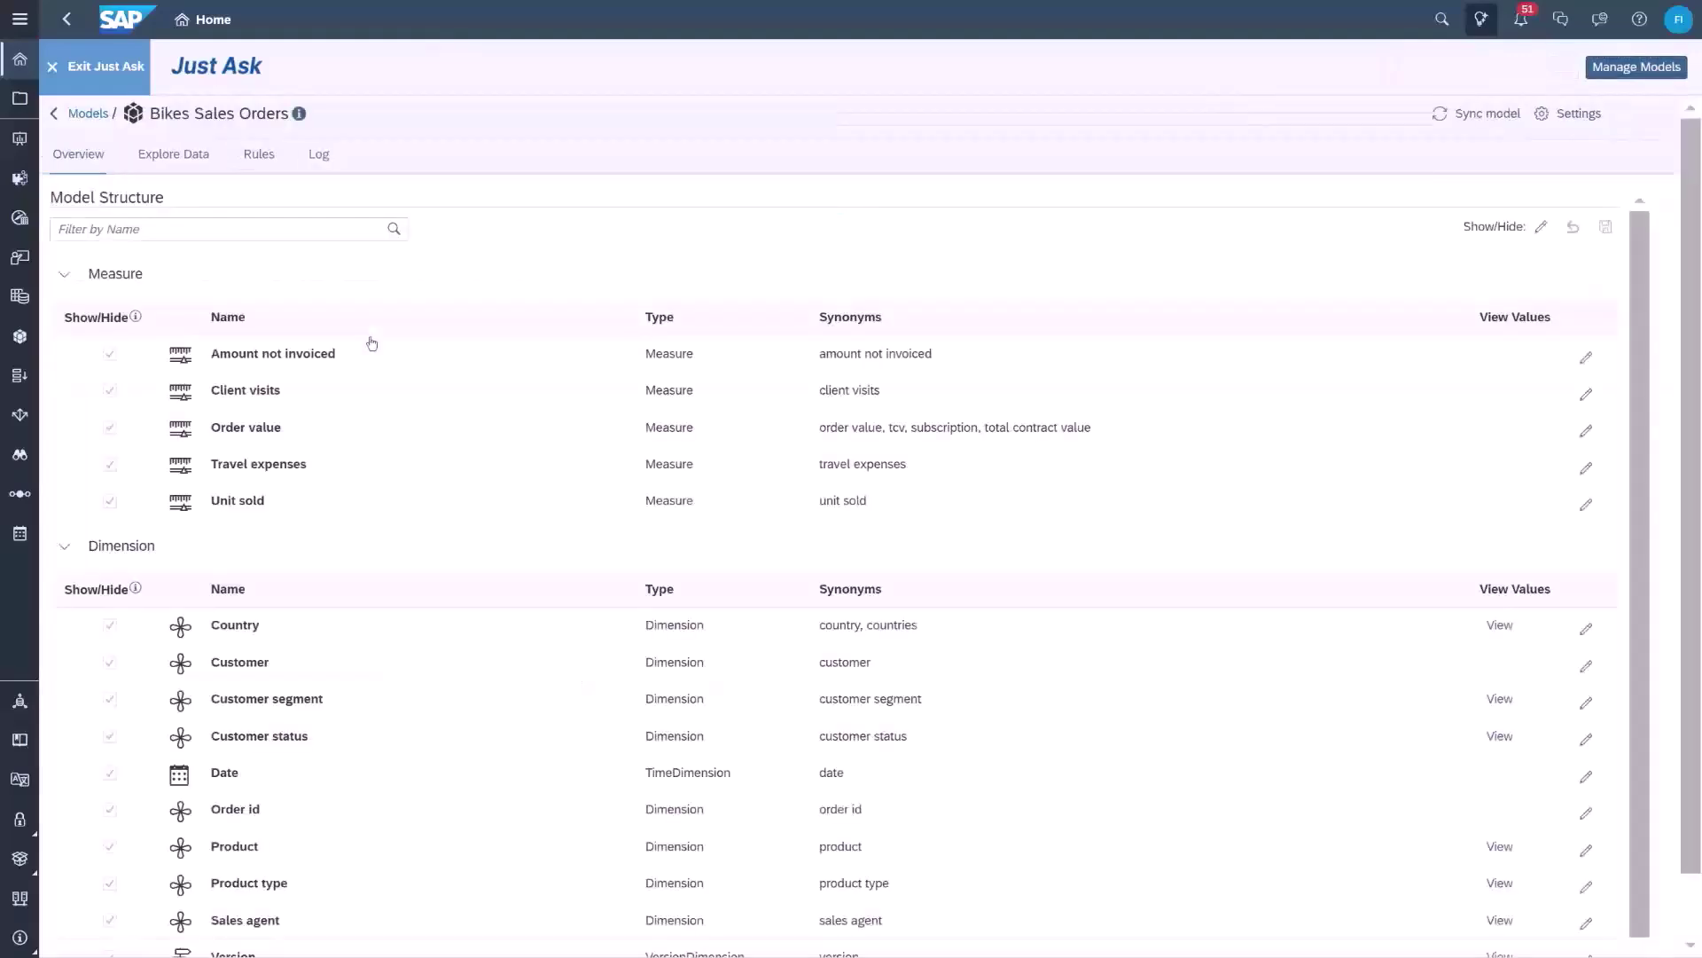
pyautogui.click(1540, 227)
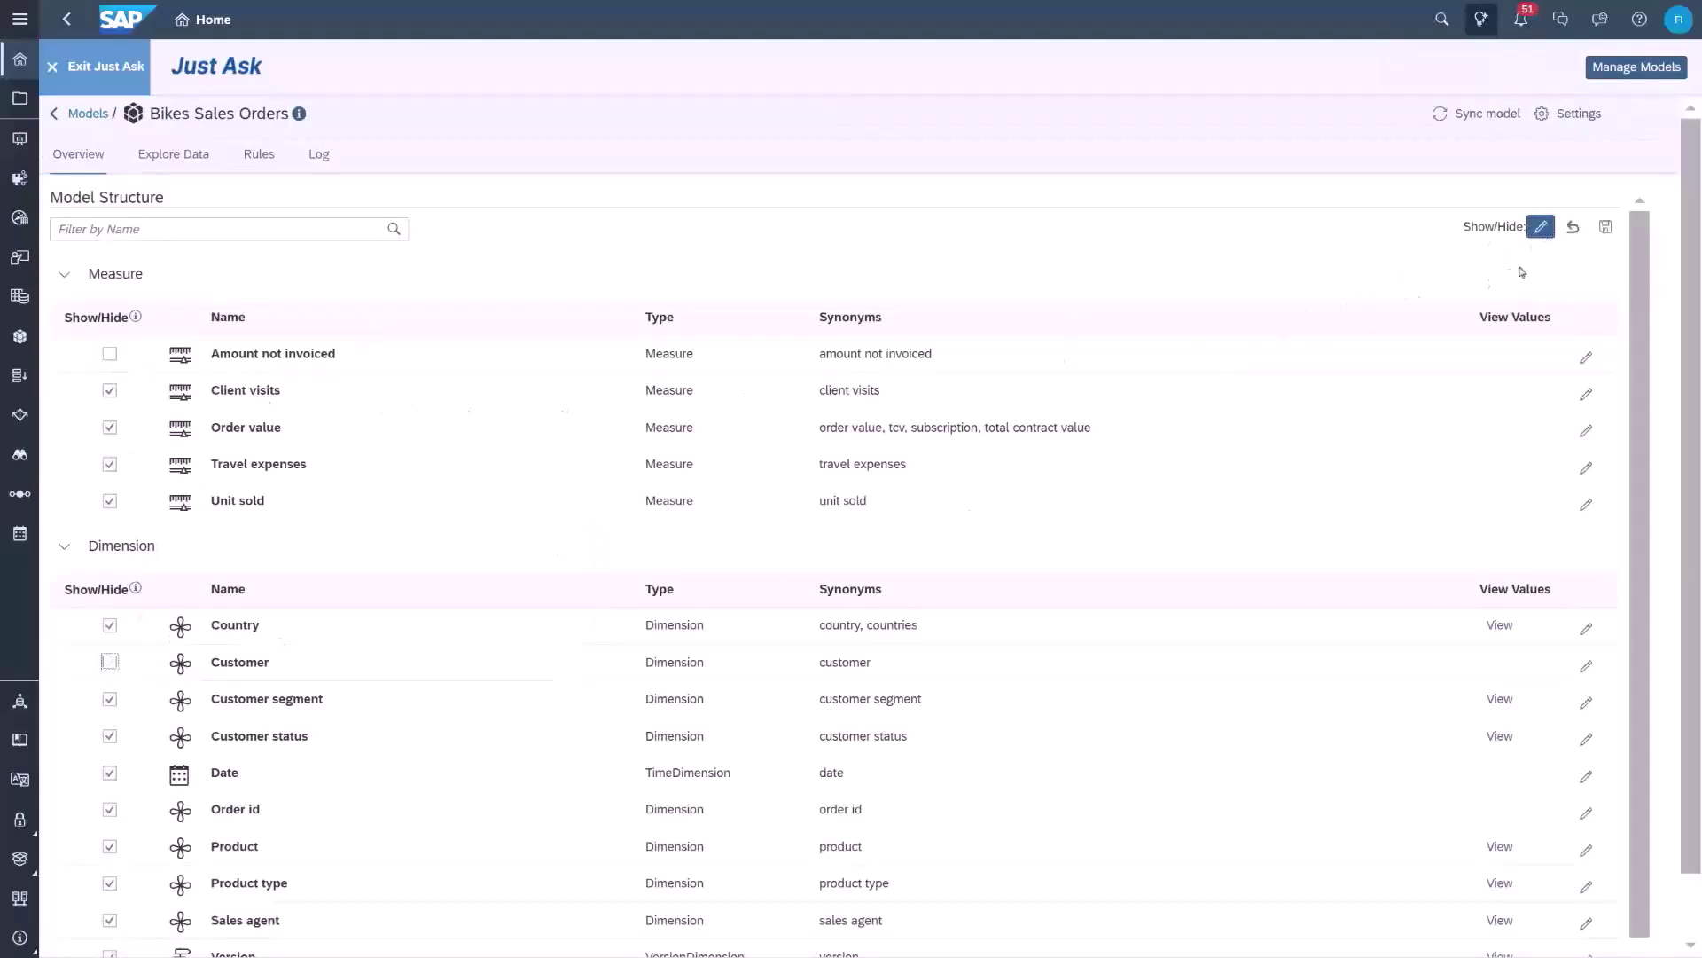
pyautogui.click(1606, 227)
pyautogui.click(1052, 582)
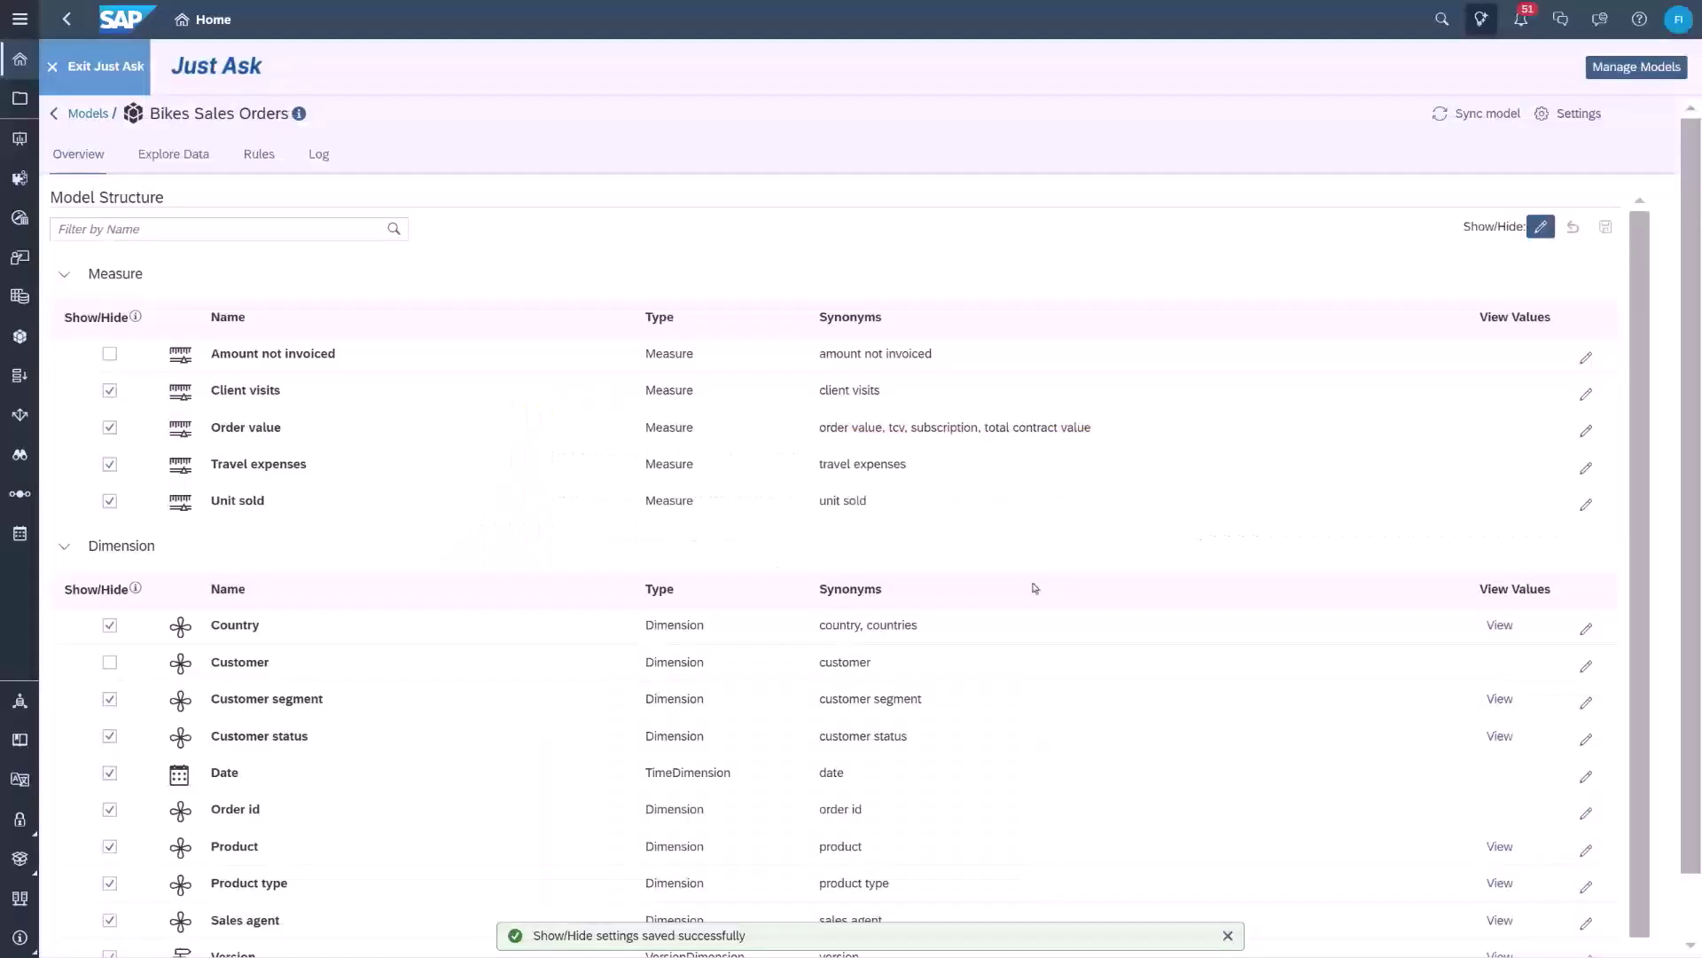
# Start a new 'average' question and check the field list no longer offers the hidden fields
pyautogui.click(203, 71)
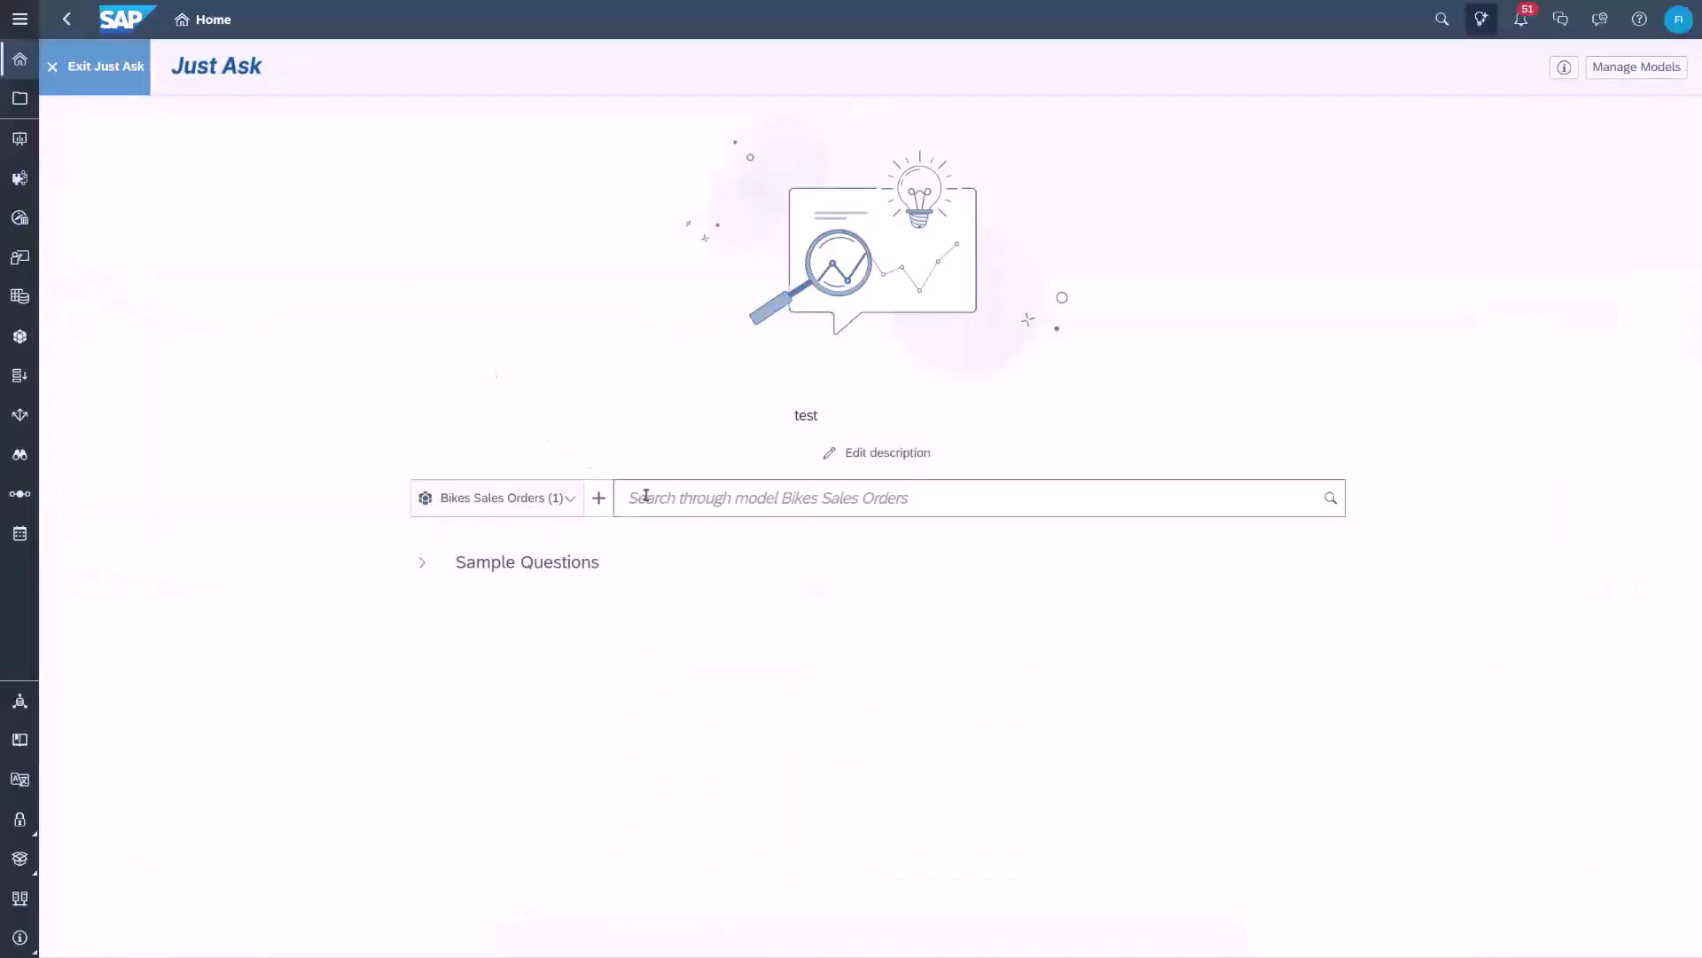
pyautogui.write('average')
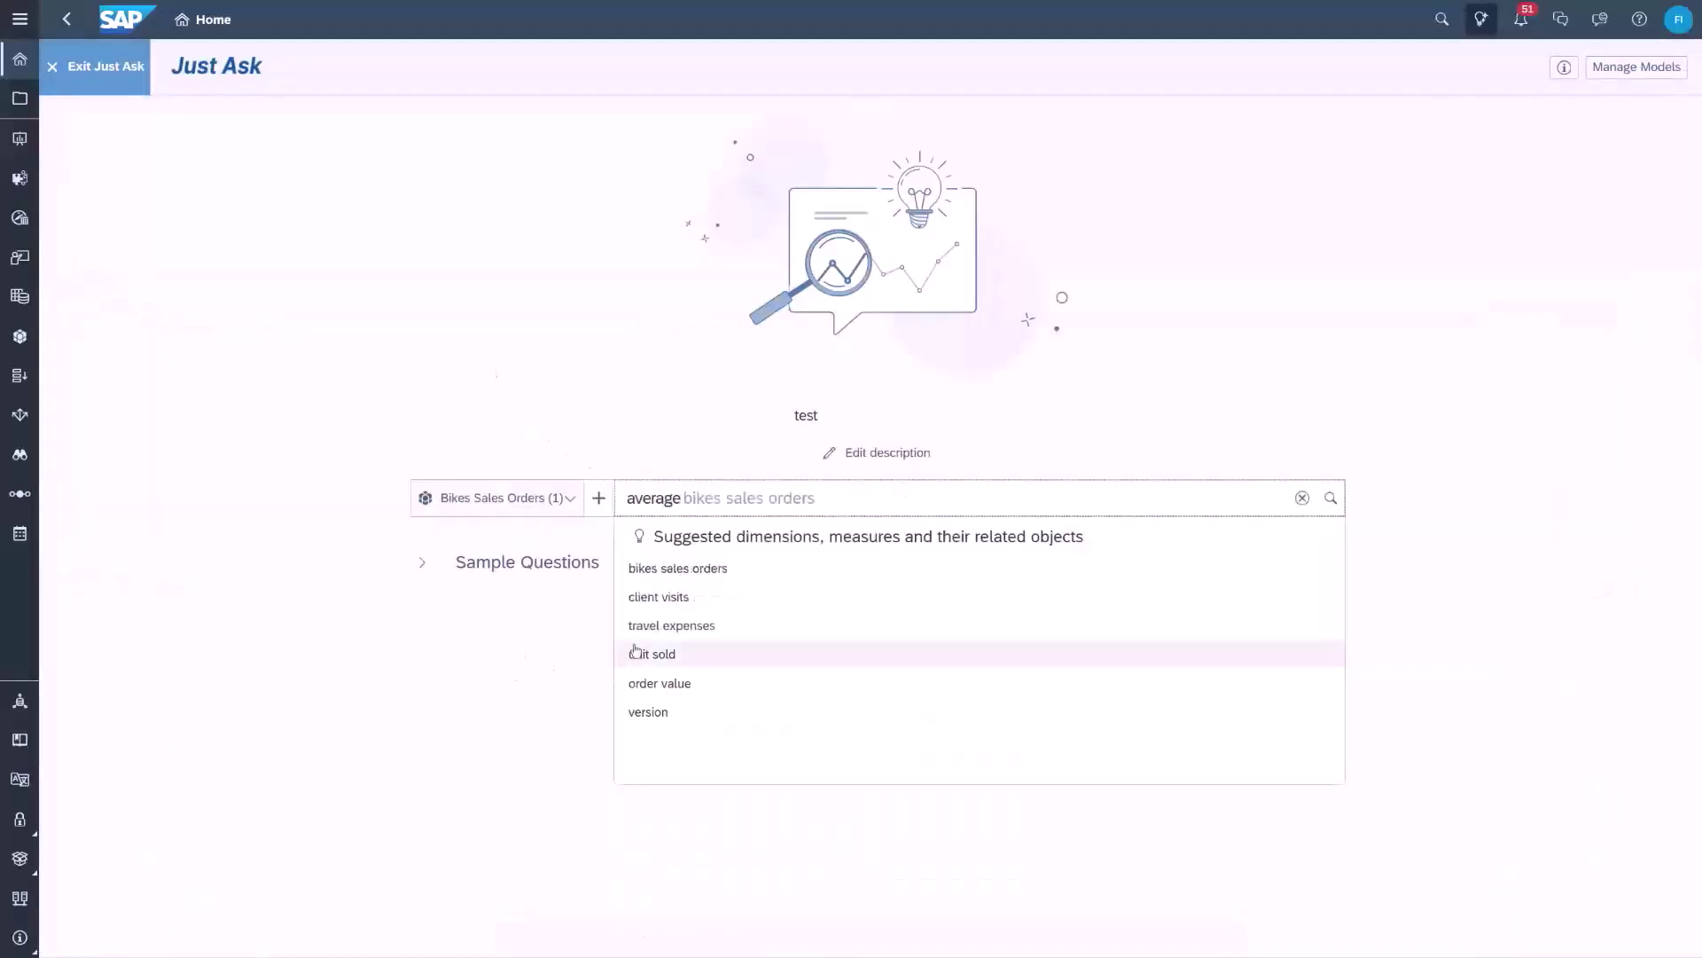
pyautogui.click(598, 498)
pyautogui.scroll(-3, 1008, 656)
pyautogui.scroll(3, 1002, 638)
pyautogui.click(542, 683)
# Run 'average amount not invoiced by customer' again with the fields hidden
pyautogui.write('amount not invoiced by')
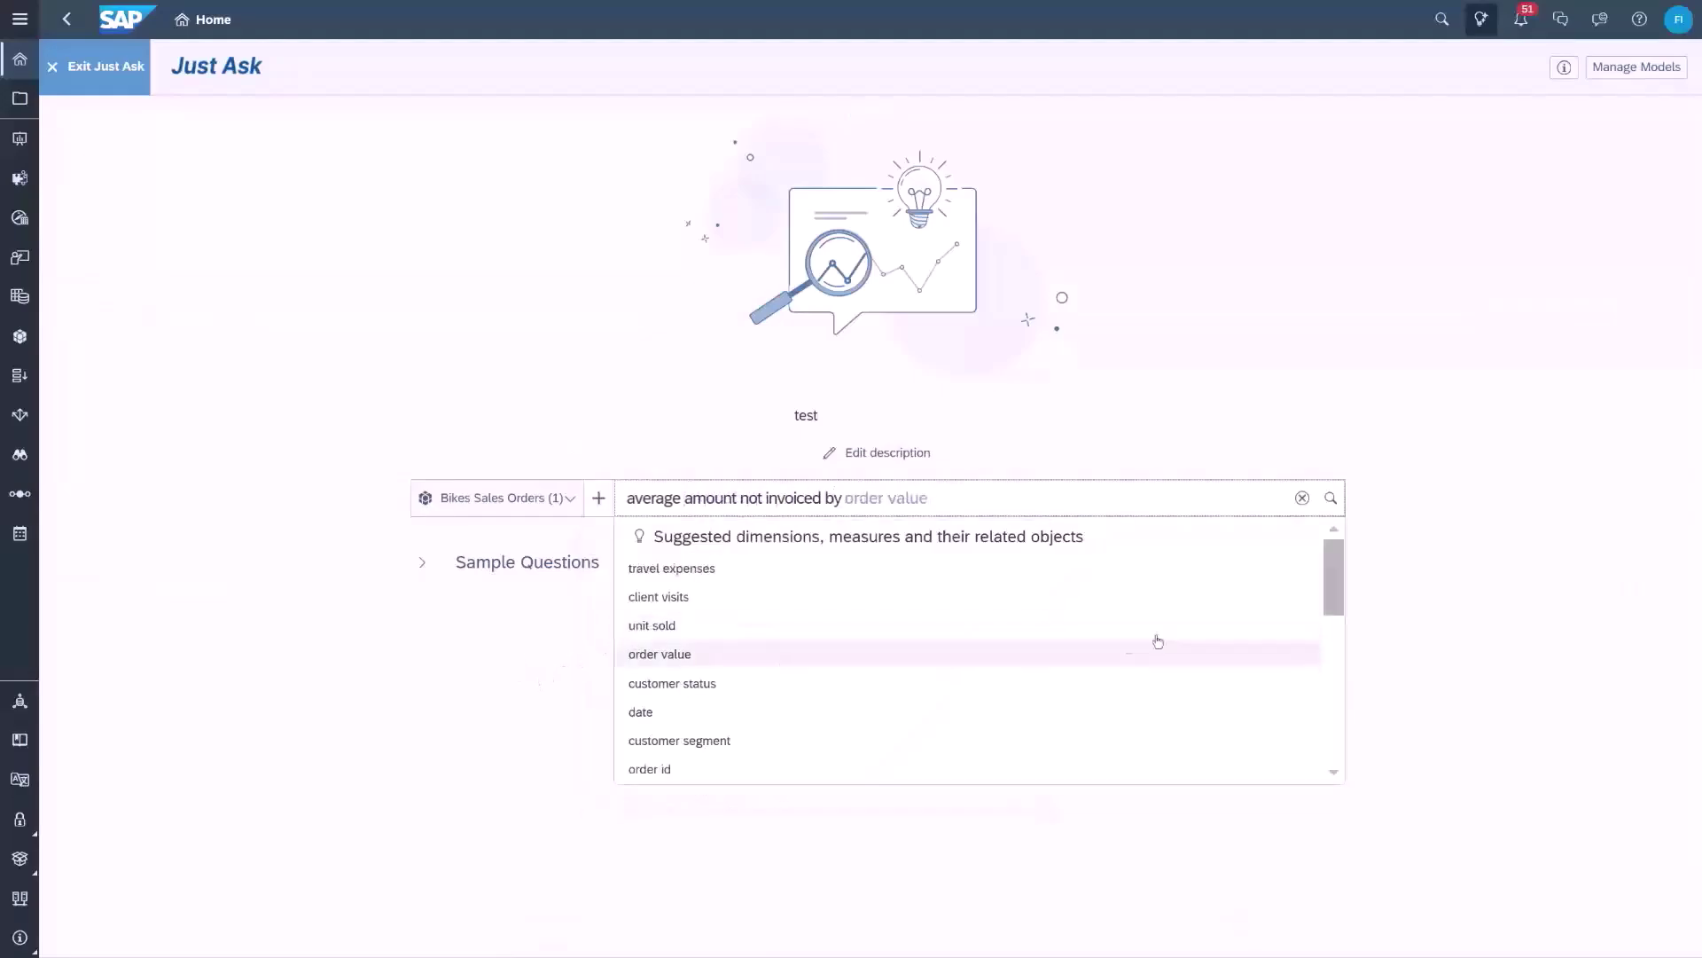
pyautogui.moveTo(1333, 591)
pyautogui.mouseDown()
pyautogui.moveTo(1337, 695)
pyautogui.moveTo(1335, 576)
pyautogui.mouseUp()
pyautogui.click(629, 528)
pyautogui.scroll(-5, 973, 656)
pyautogui.scroll(5, 973, 657)
pyautogui.click(587, 745)
pyautogui.write('customer')
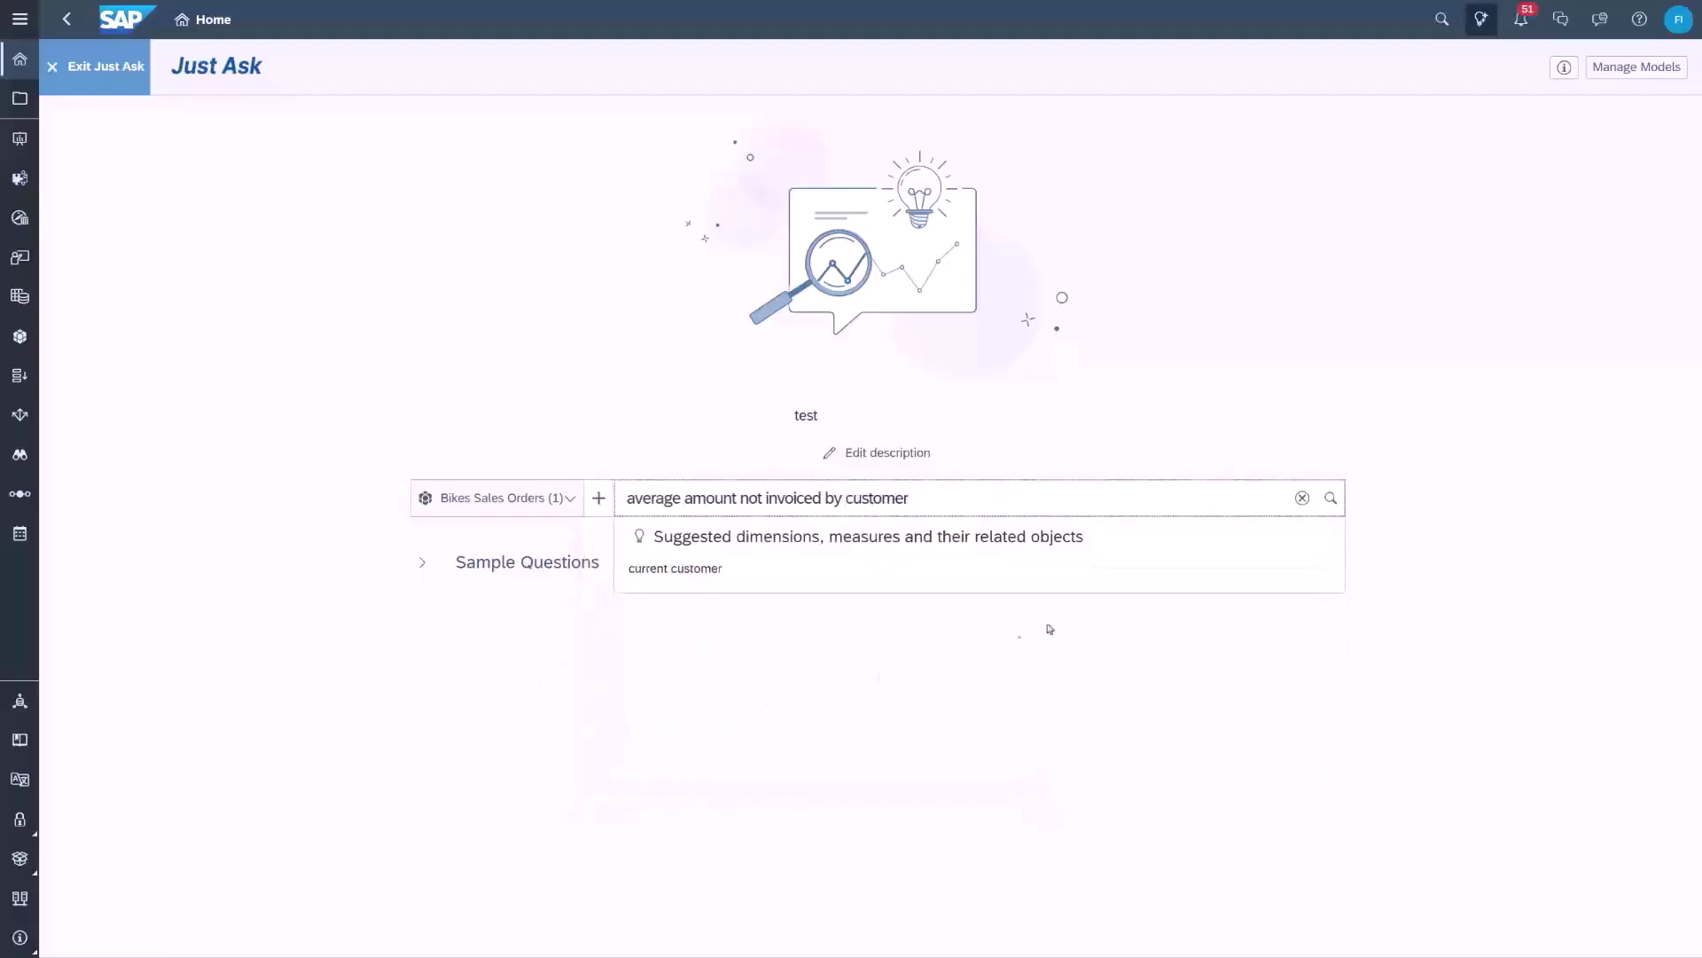
pyautogui.click(1329, 497)
# Find Bikes Sales Orders via 'bike' and view the ORDER_ID member table with Torque, Color and Frame Size
pyautogui.click(1560, 296)
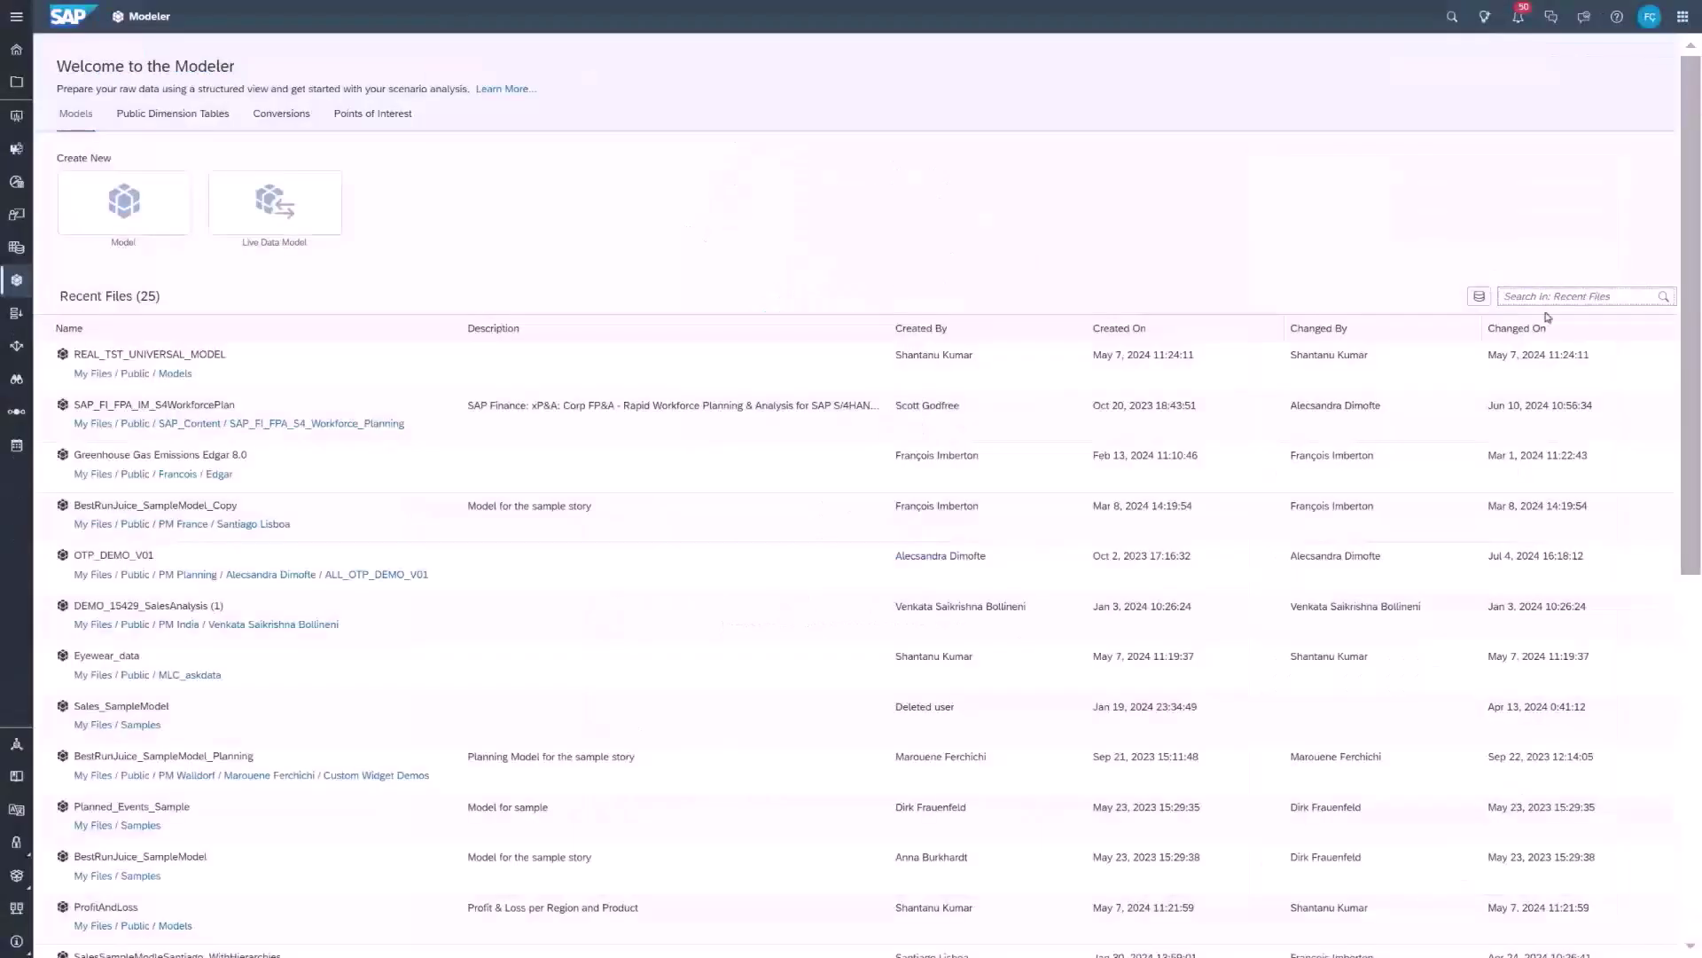
pyautogui.write('bike')
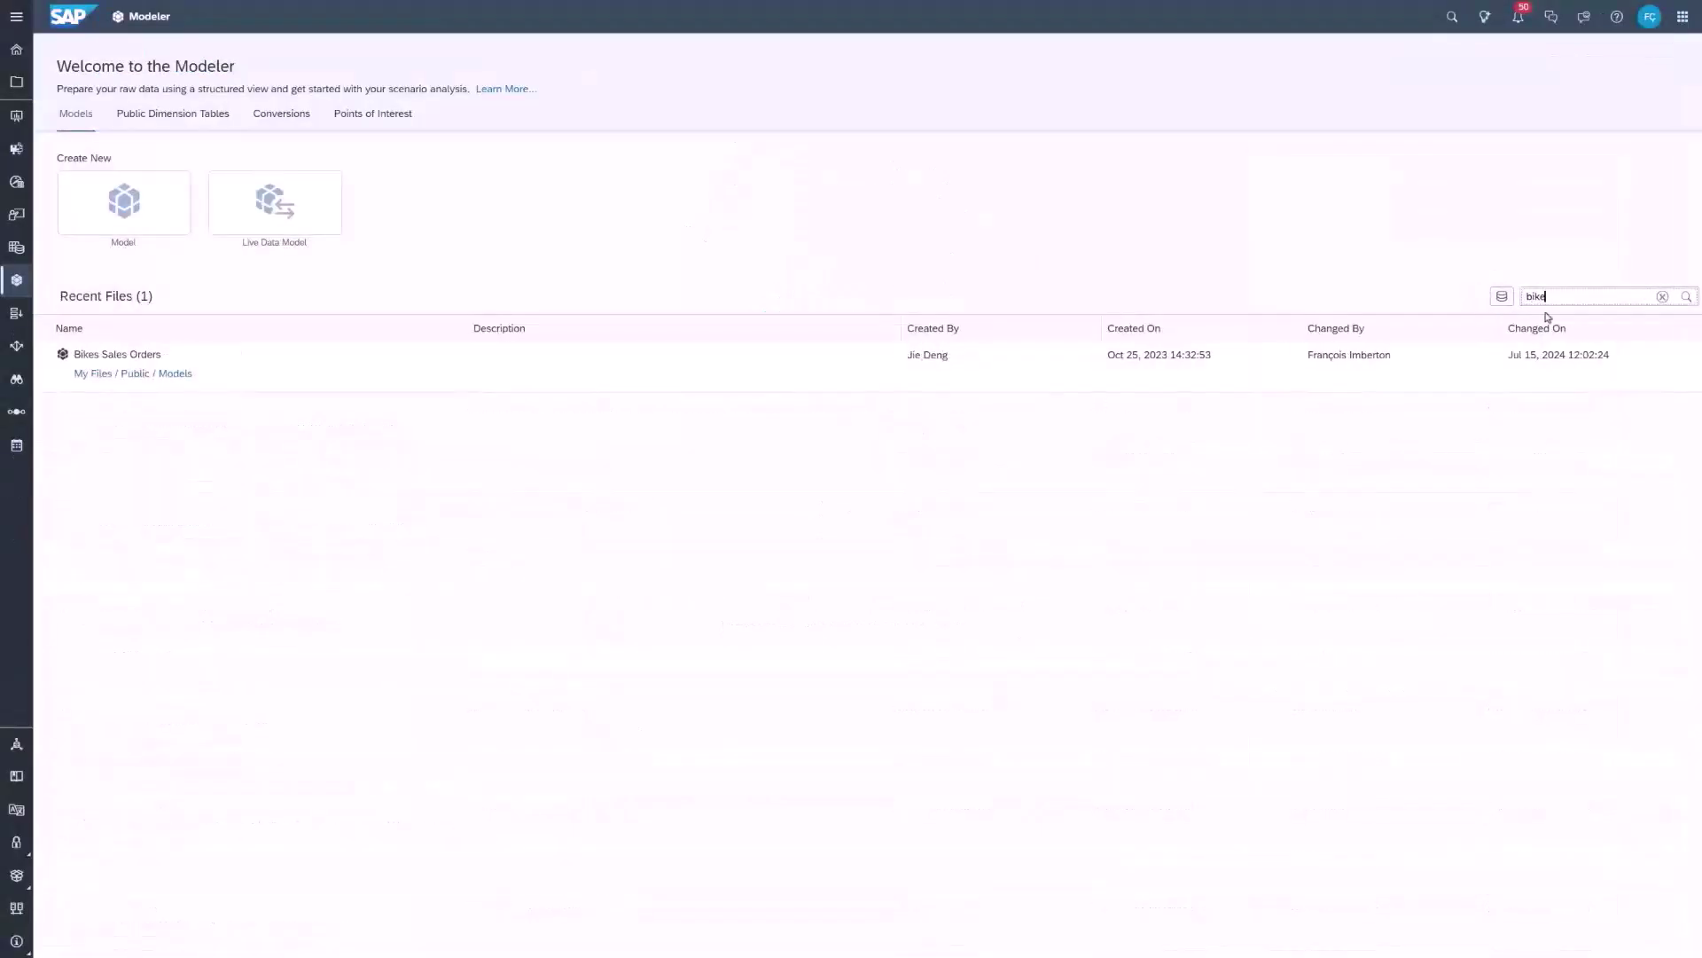
pyautogui.click(303, 376)
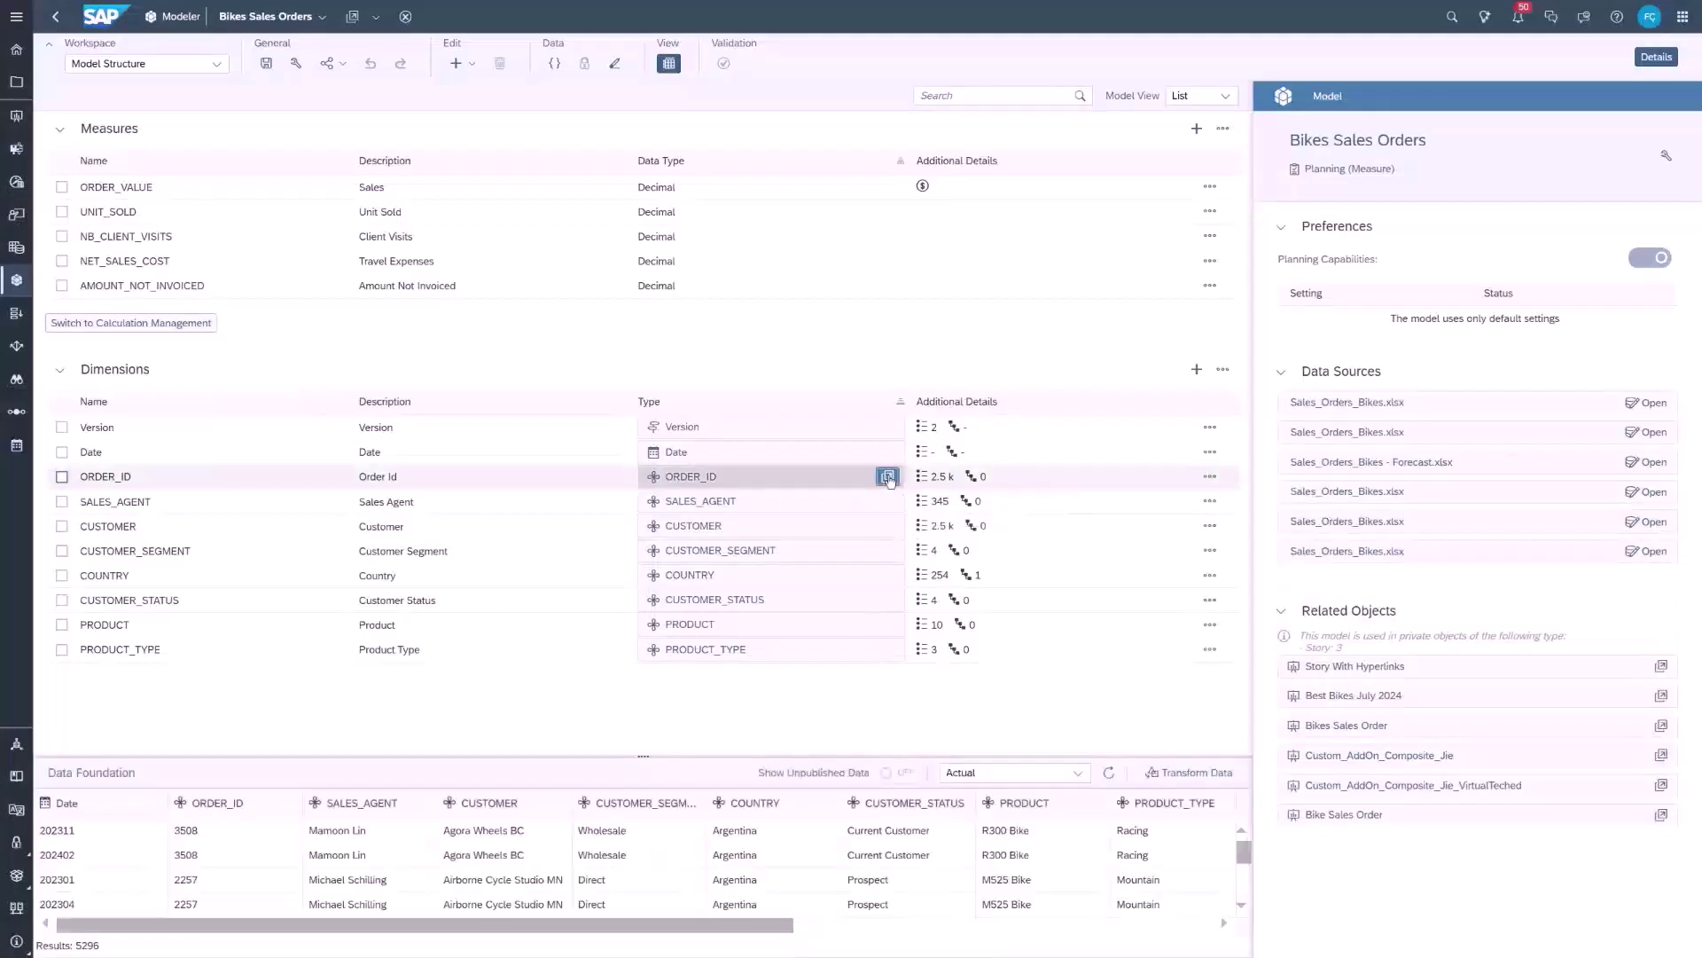
pyautogui.click(888, 478)
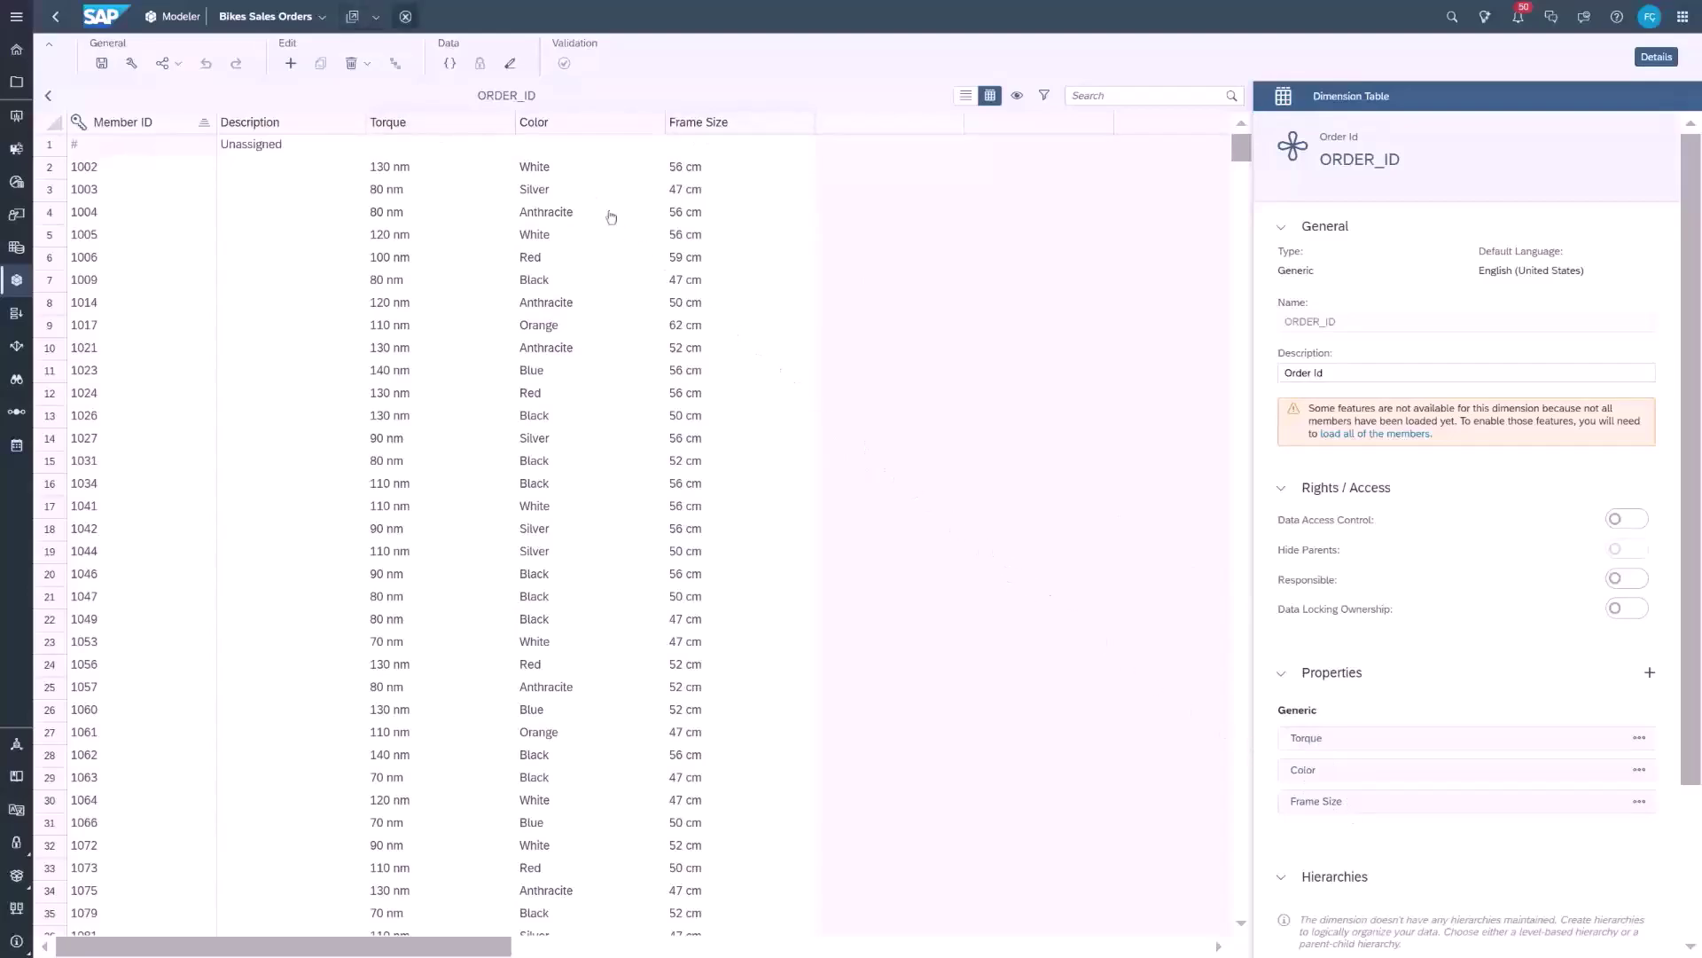
# Close the model and review the Bikes Sales Orders overview in Just Ask model management
pyautogui.click(401, 17)
pyautogui.click(1486, 17)
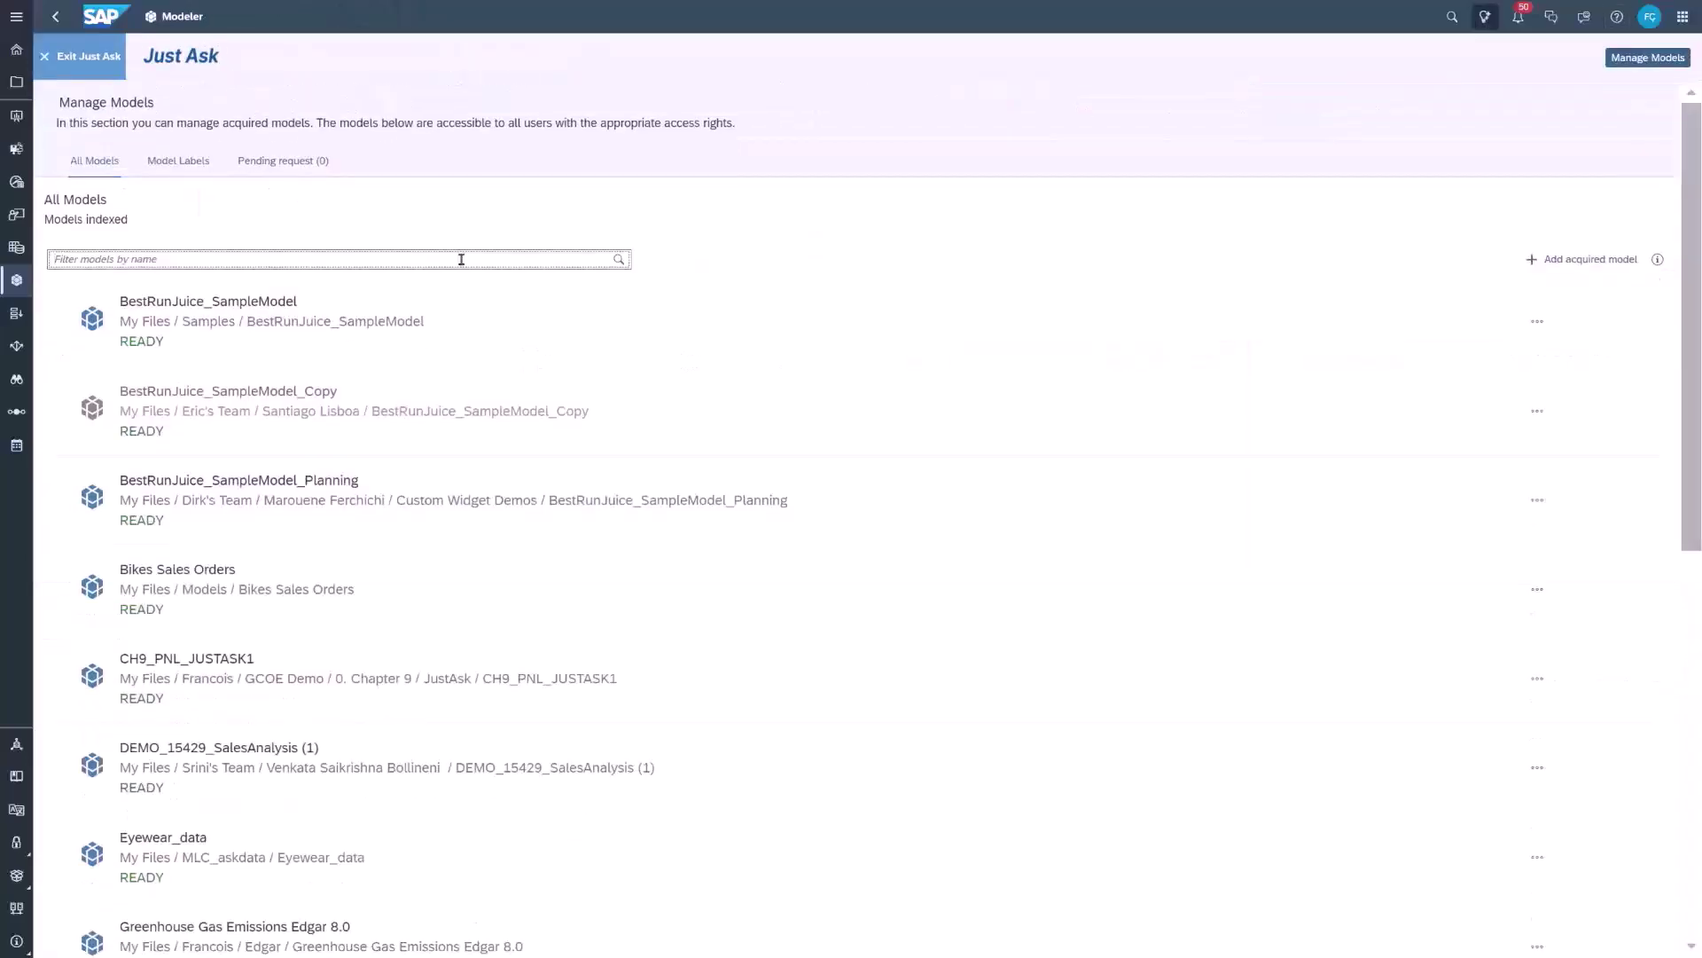
pyautogui.click(461, 258)
pyautogui.write('bi')
pyautogui.click(438, 301)
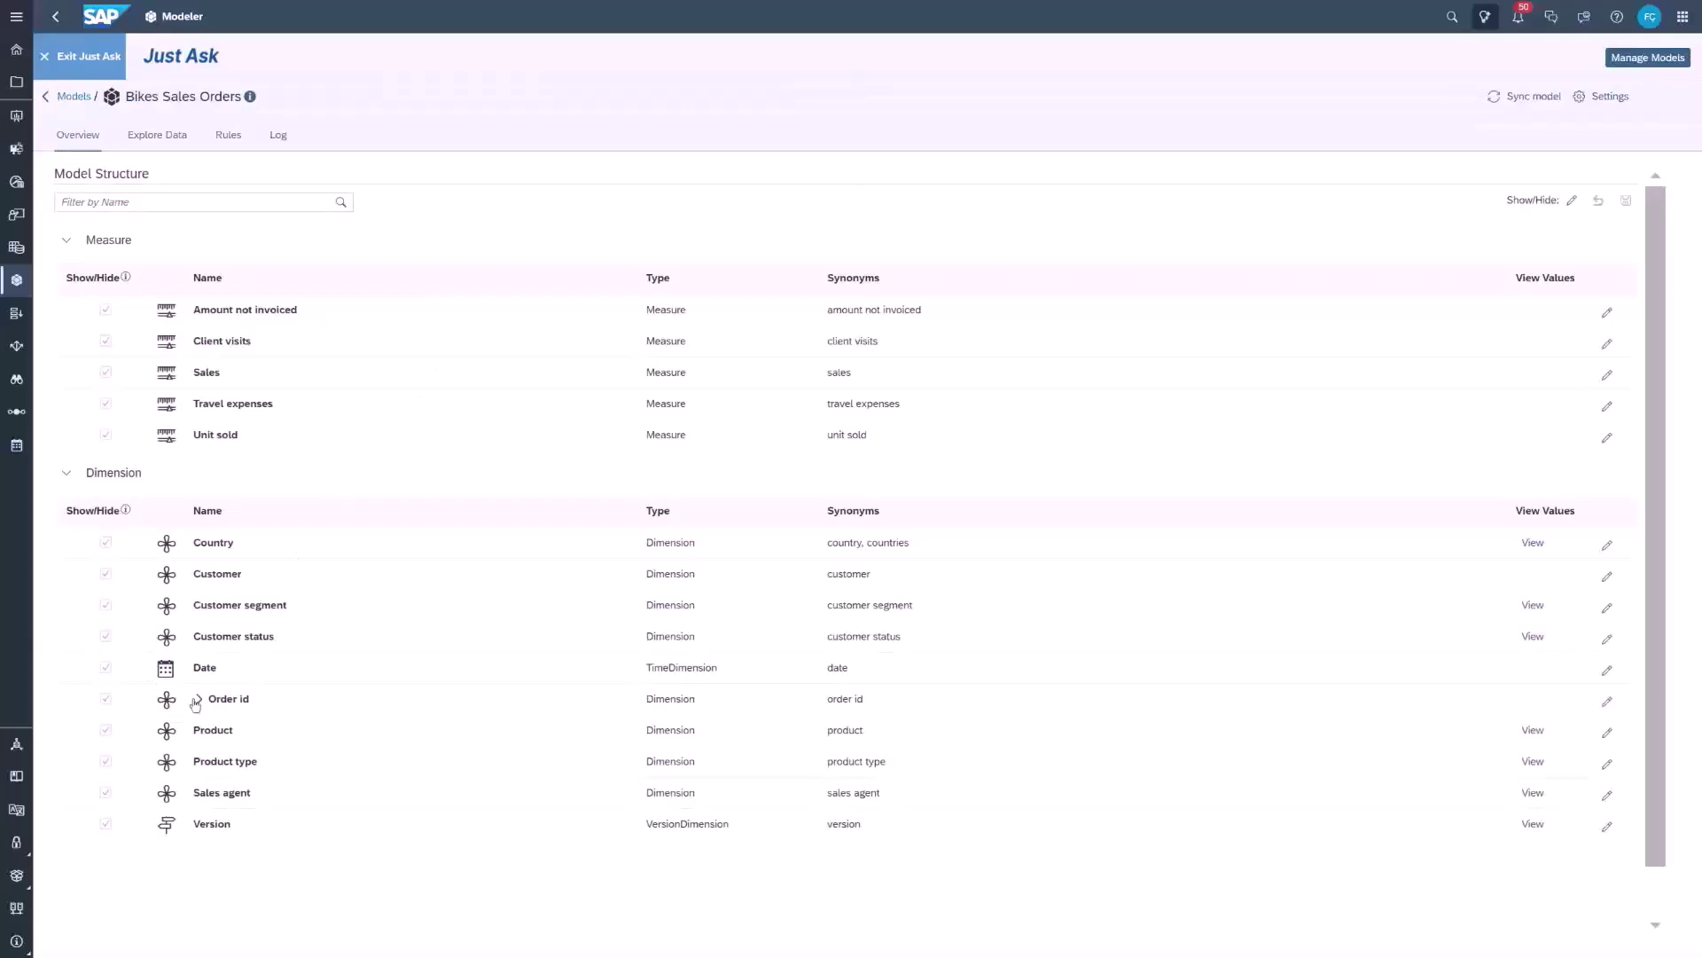
pyautogui.click(196, 68)
# Ask Just Ask for units sold by color
pyautogui.click(720, 424)
pyautogui.write('un')
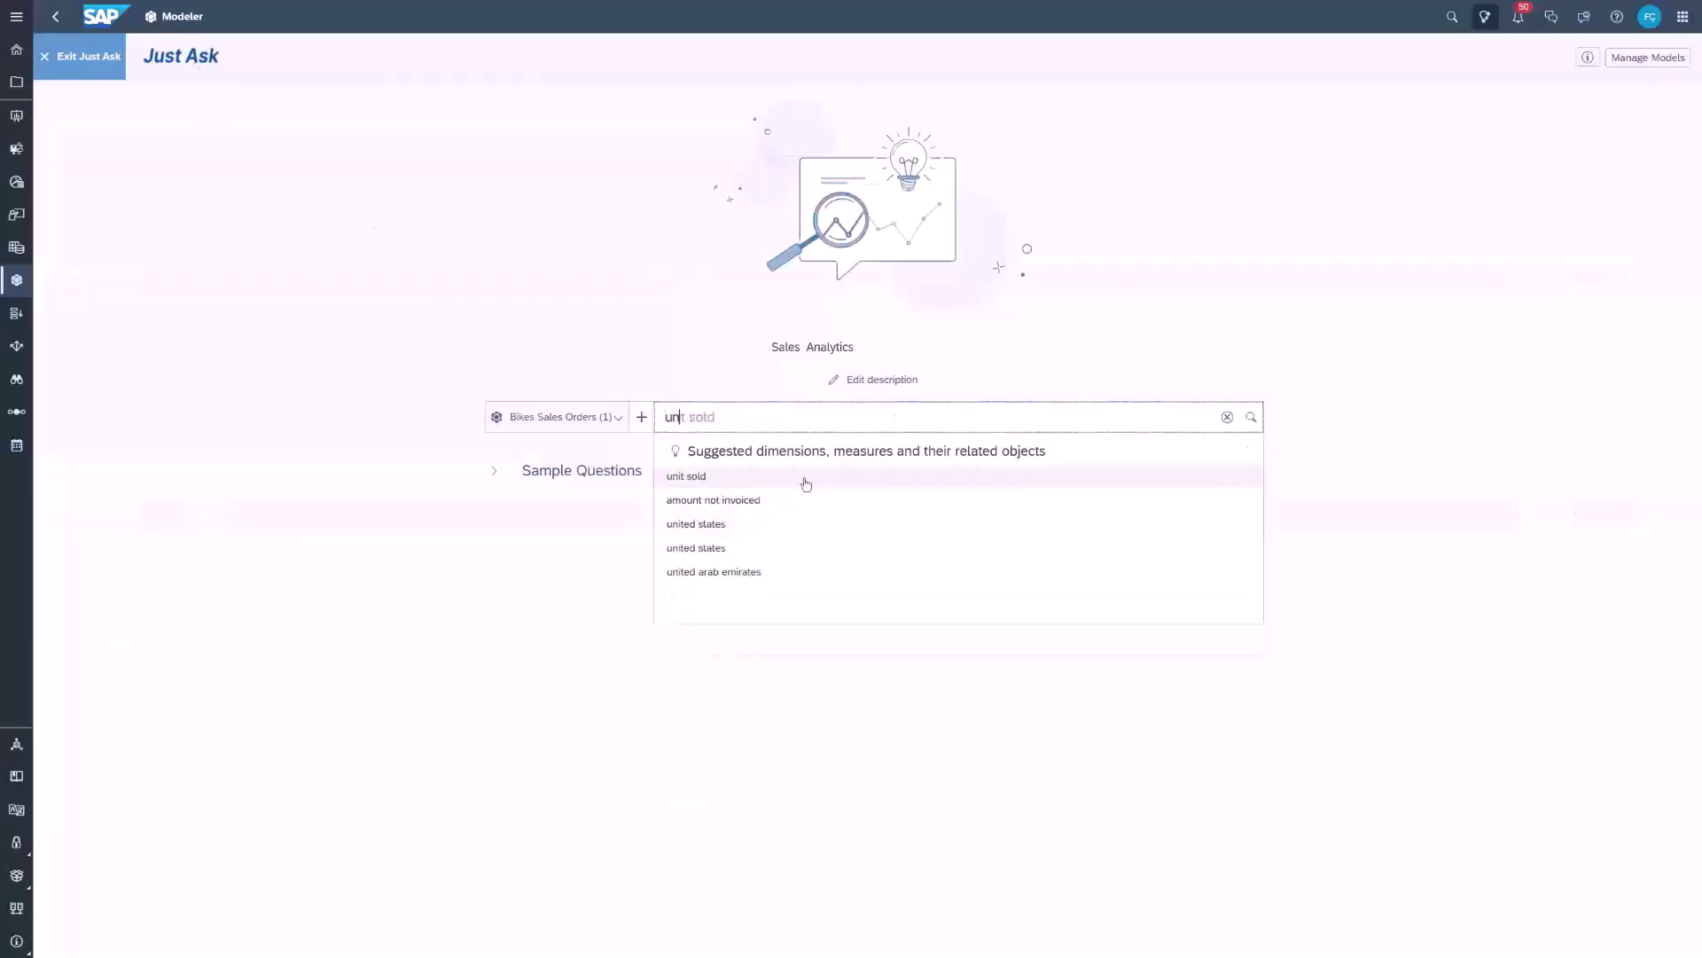
pyautogui.click(805, 479)
pyautogui.write('by color')
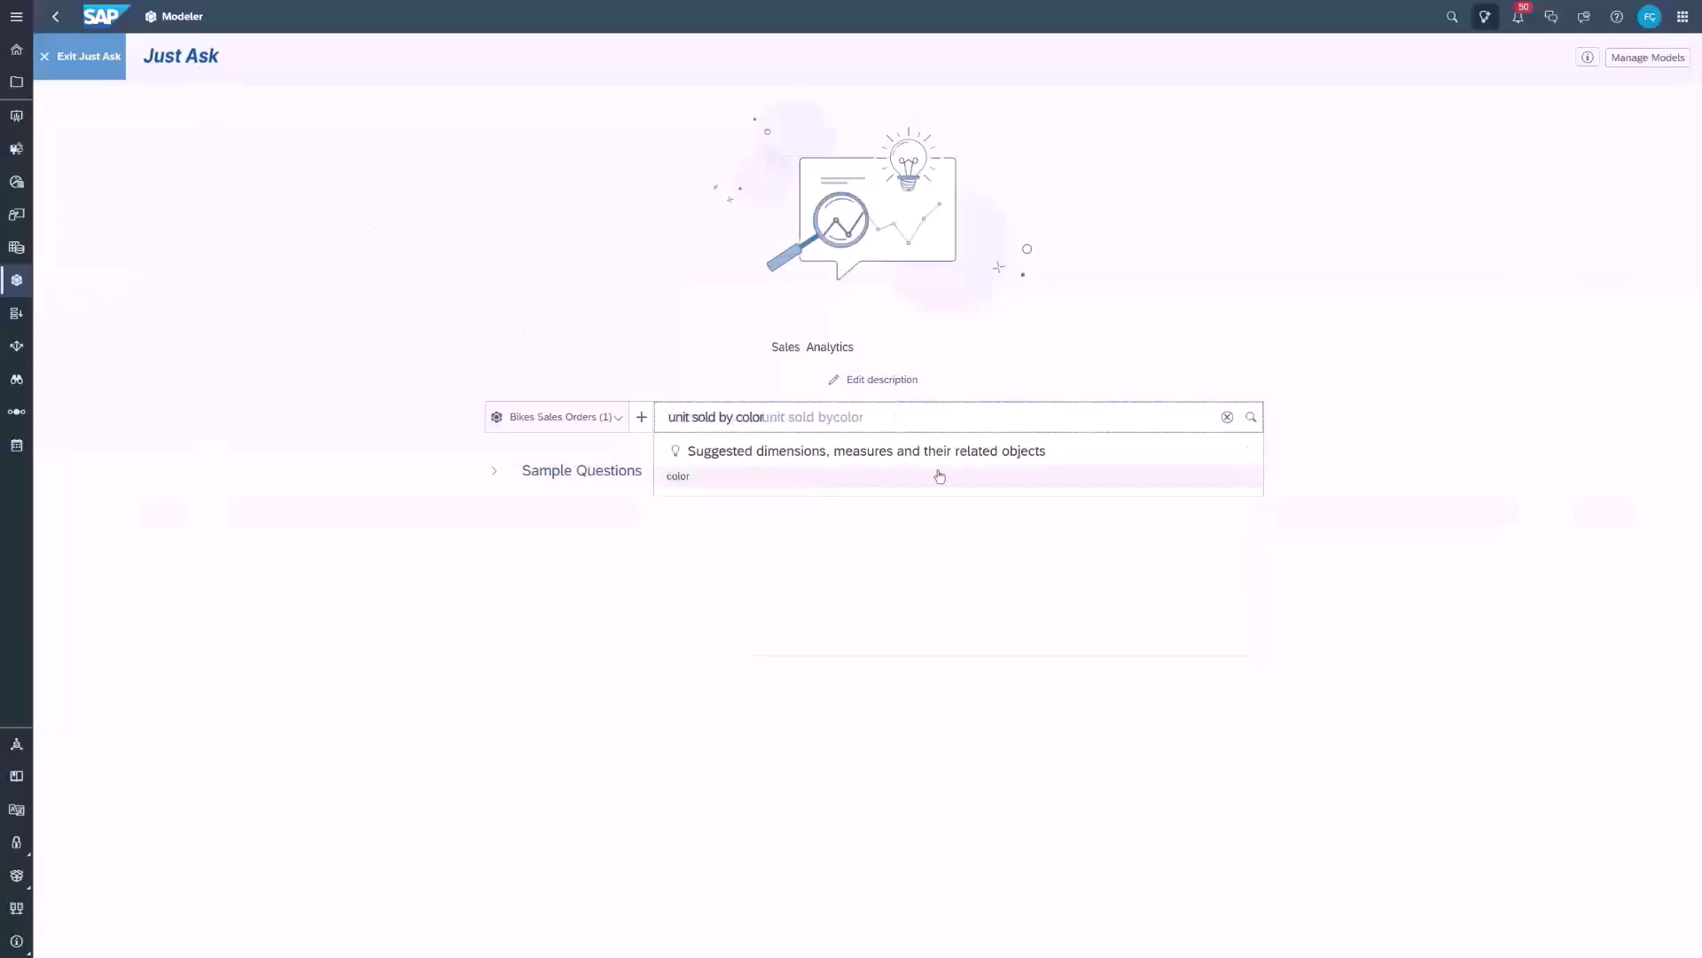
pyautogui.click(1250, 417)
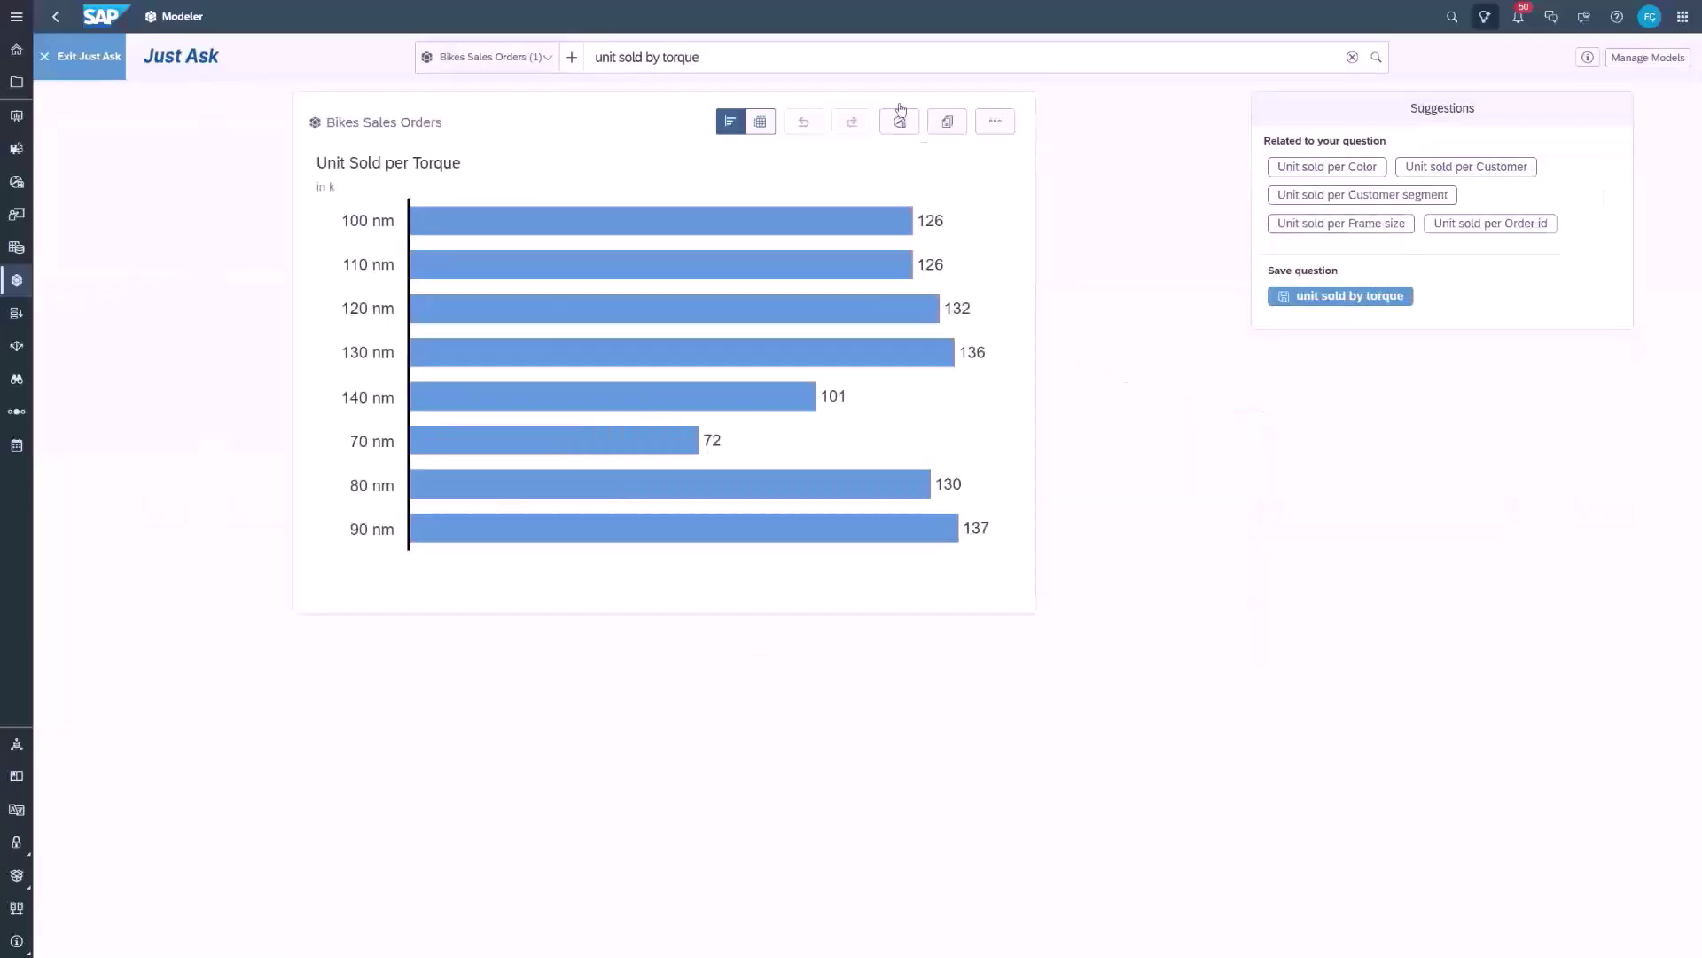
# Extend the units sold by torque question with a 50 cm frame size filter and run it
pyautogui.click(854, 48)
pyautogui.write('for frame size')
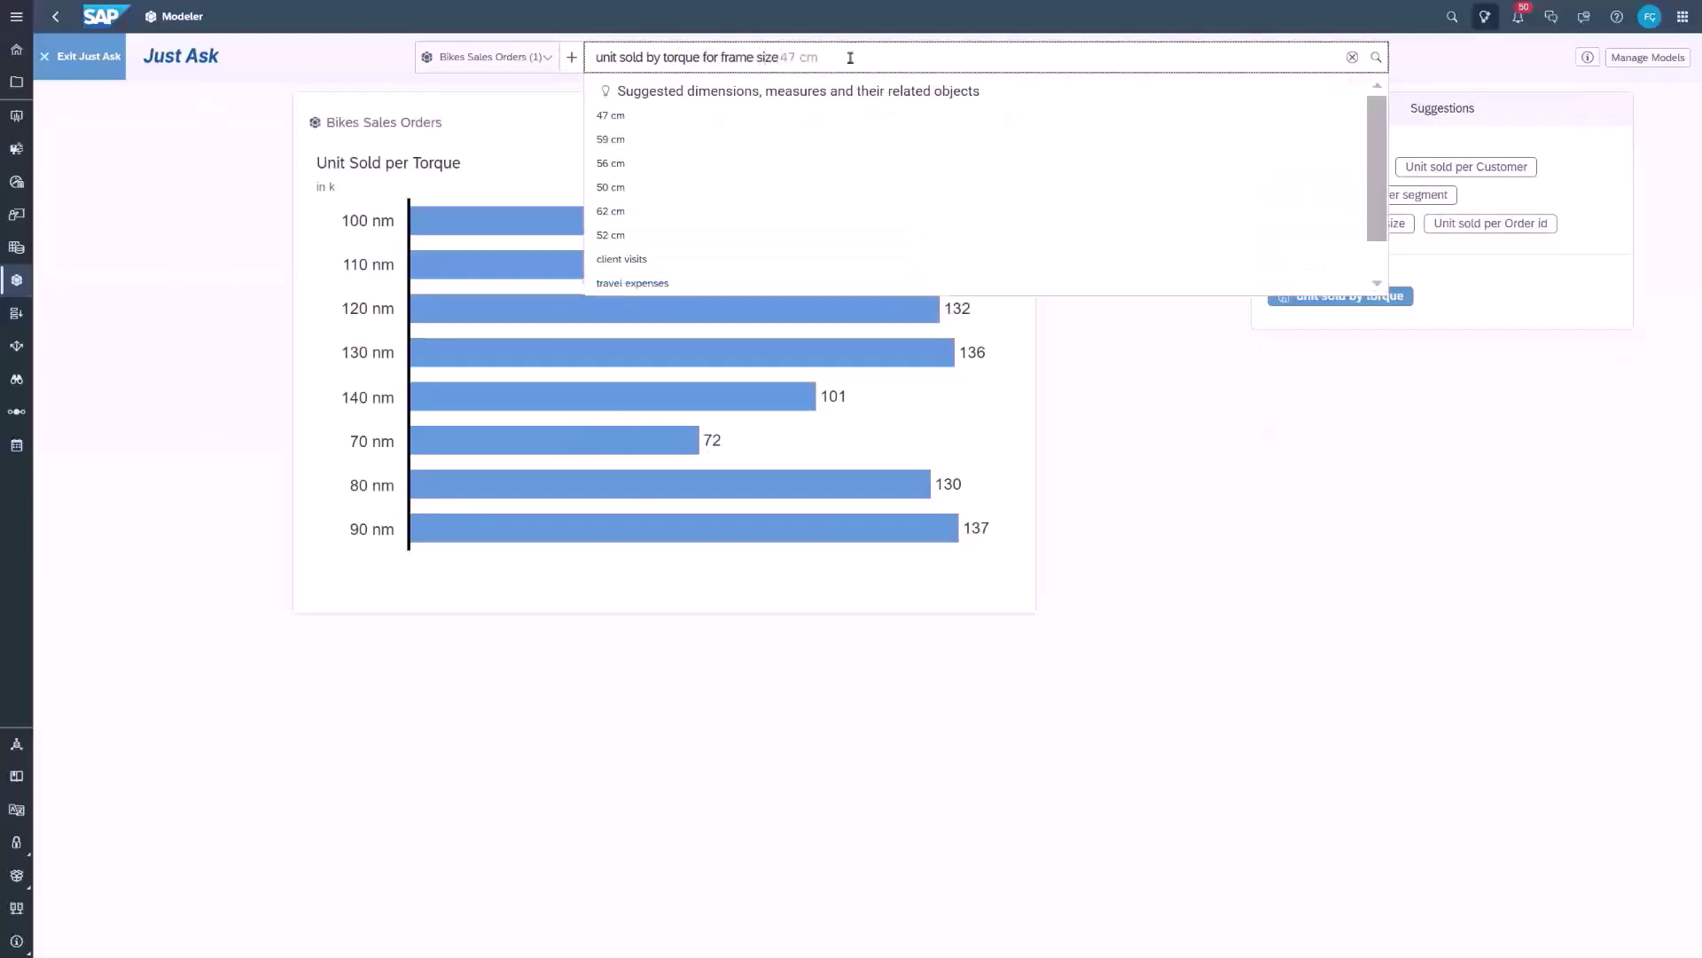
pyautogui.click(763, 187)
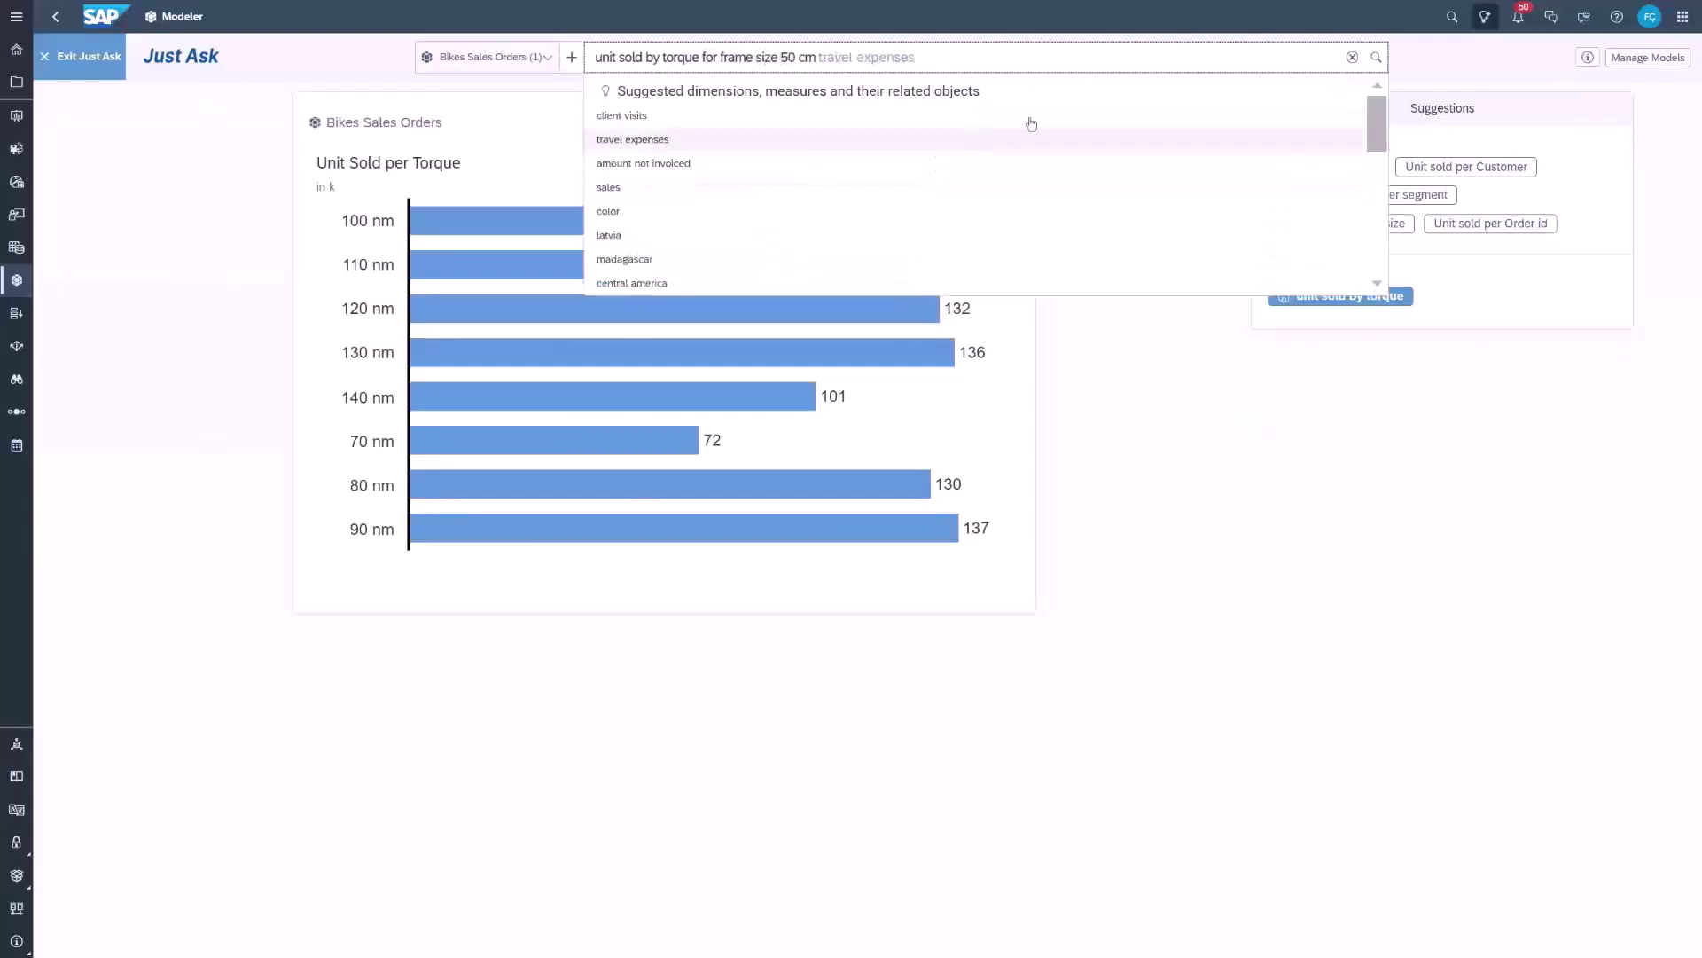
pyautogui.click(1377, 58)
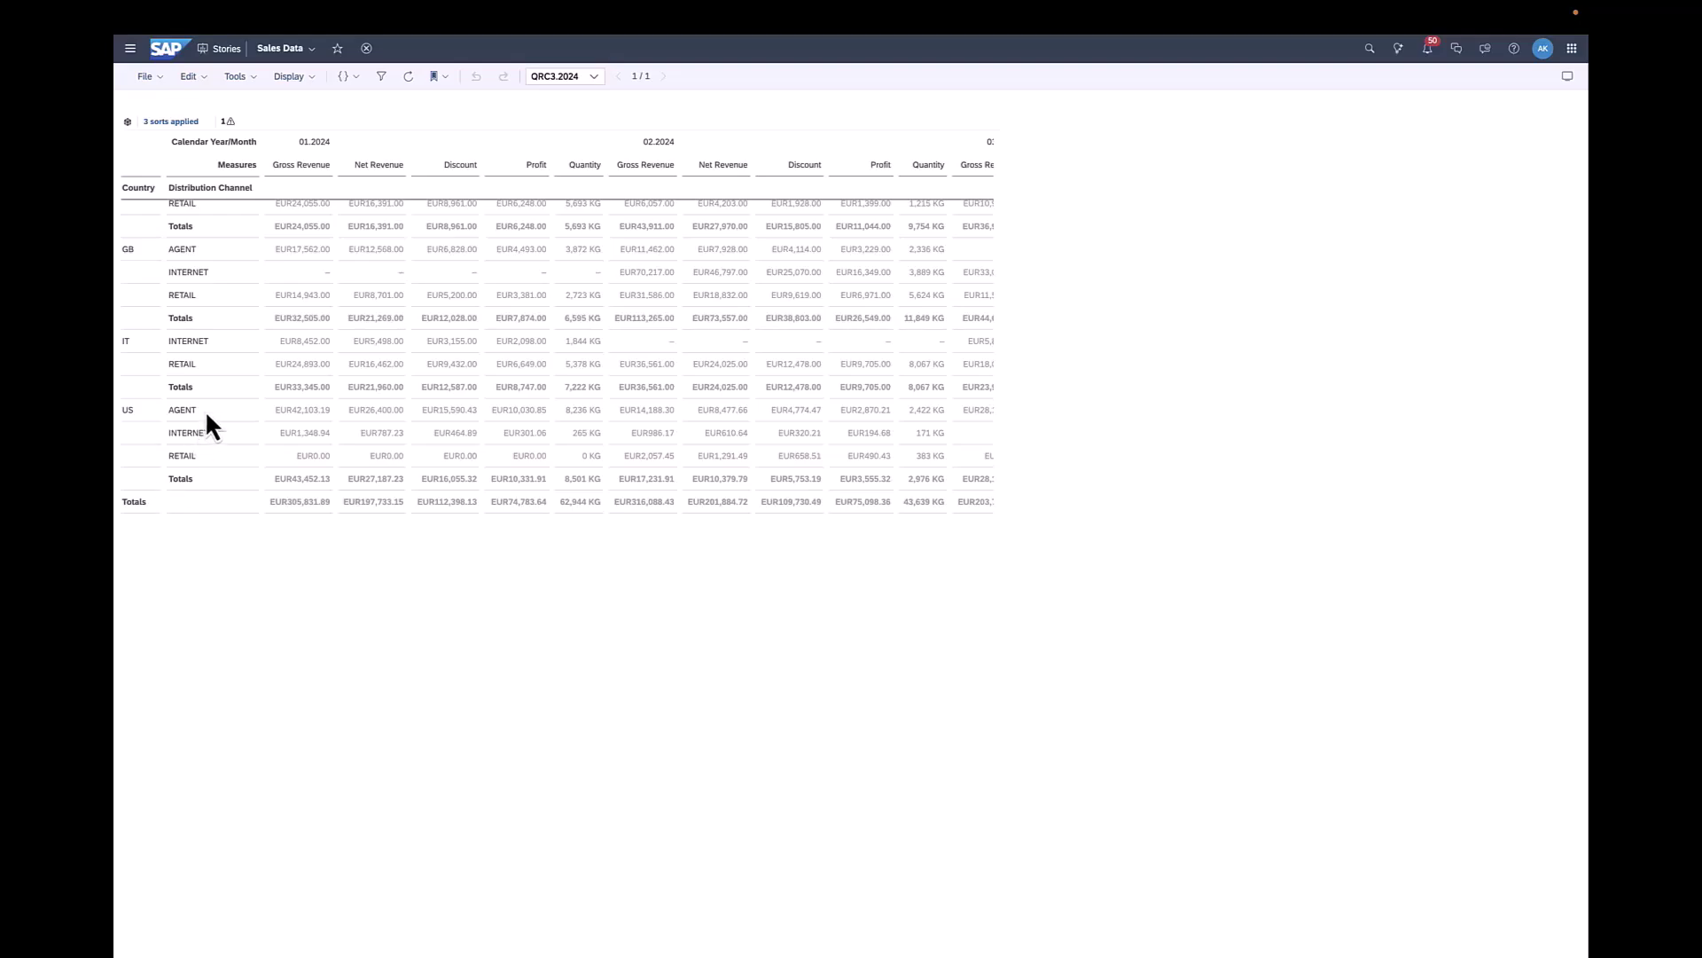
# Jump from the US AGENT Gross Revenue value to its Sales Detail view
pyautogui.rightClick(297, 417)
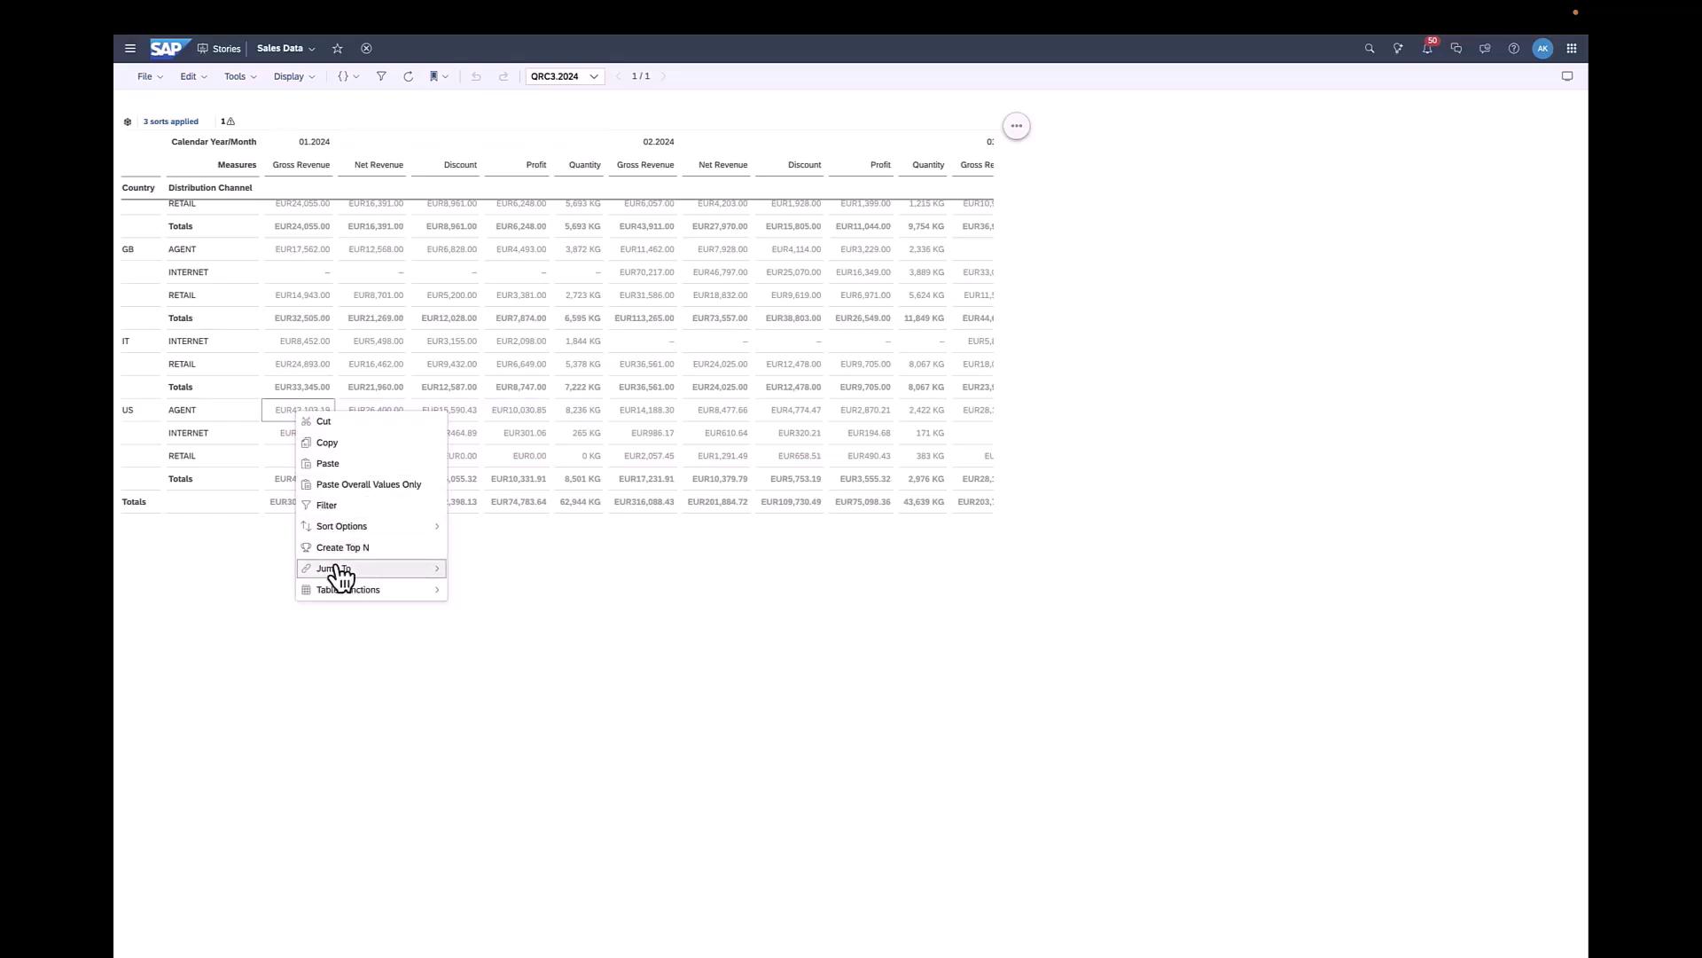
pyautogui.moveTo(337, 572)
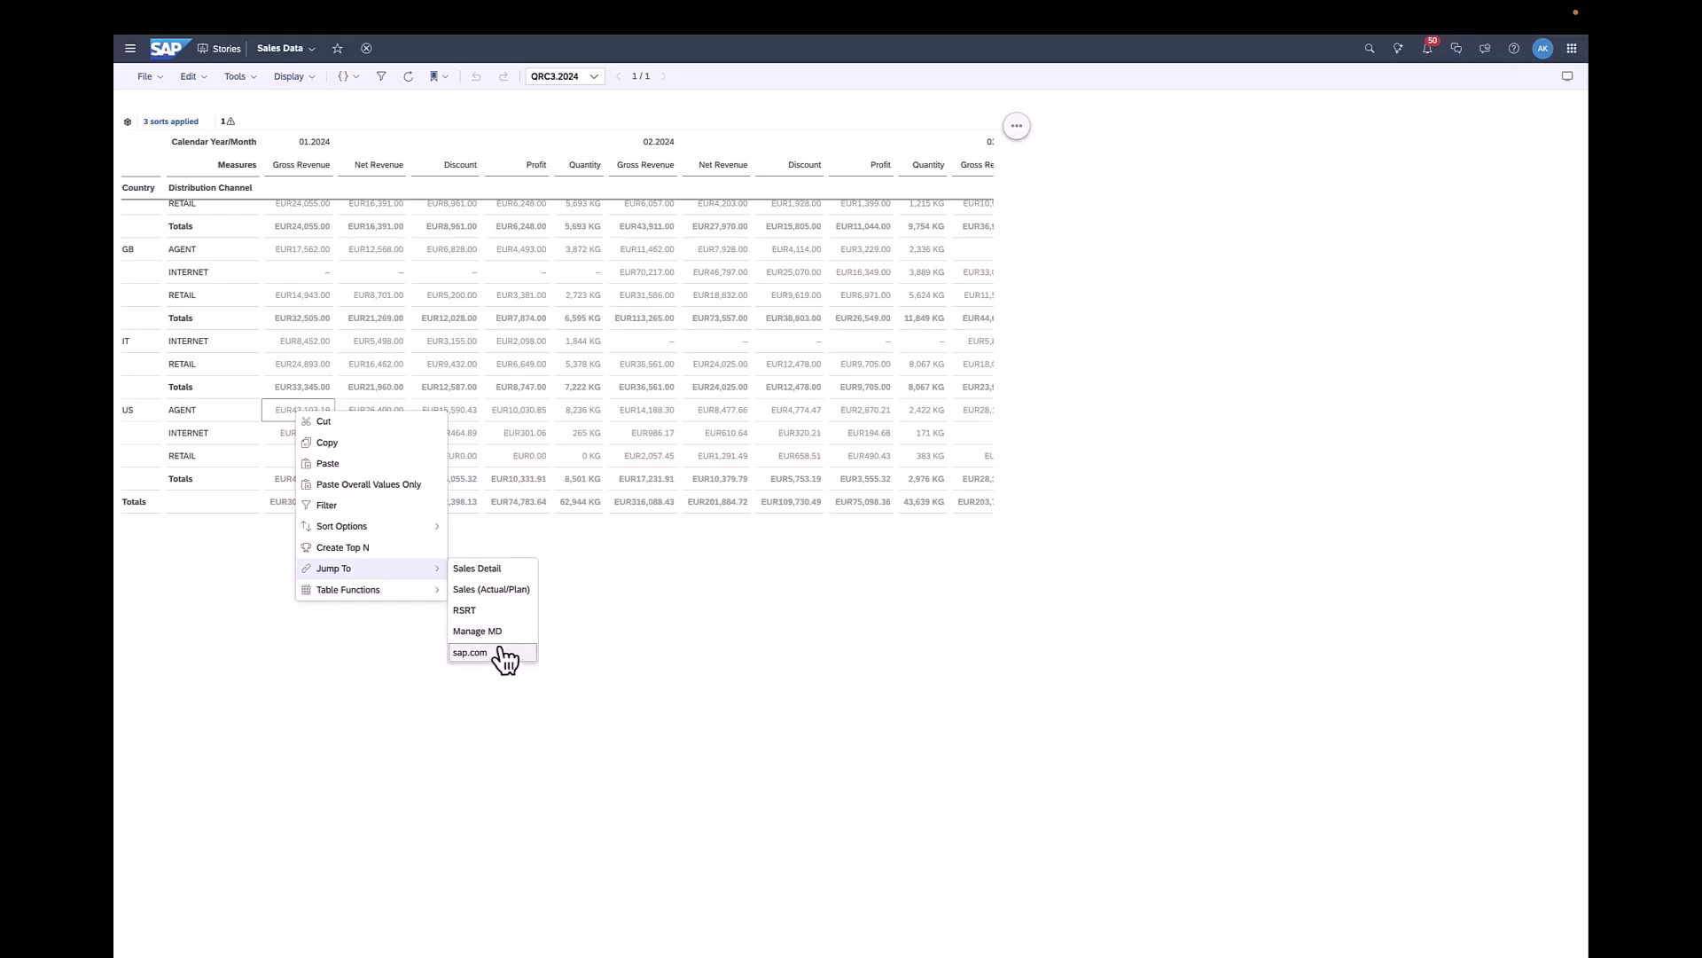
pyautogui.click(518, 571)
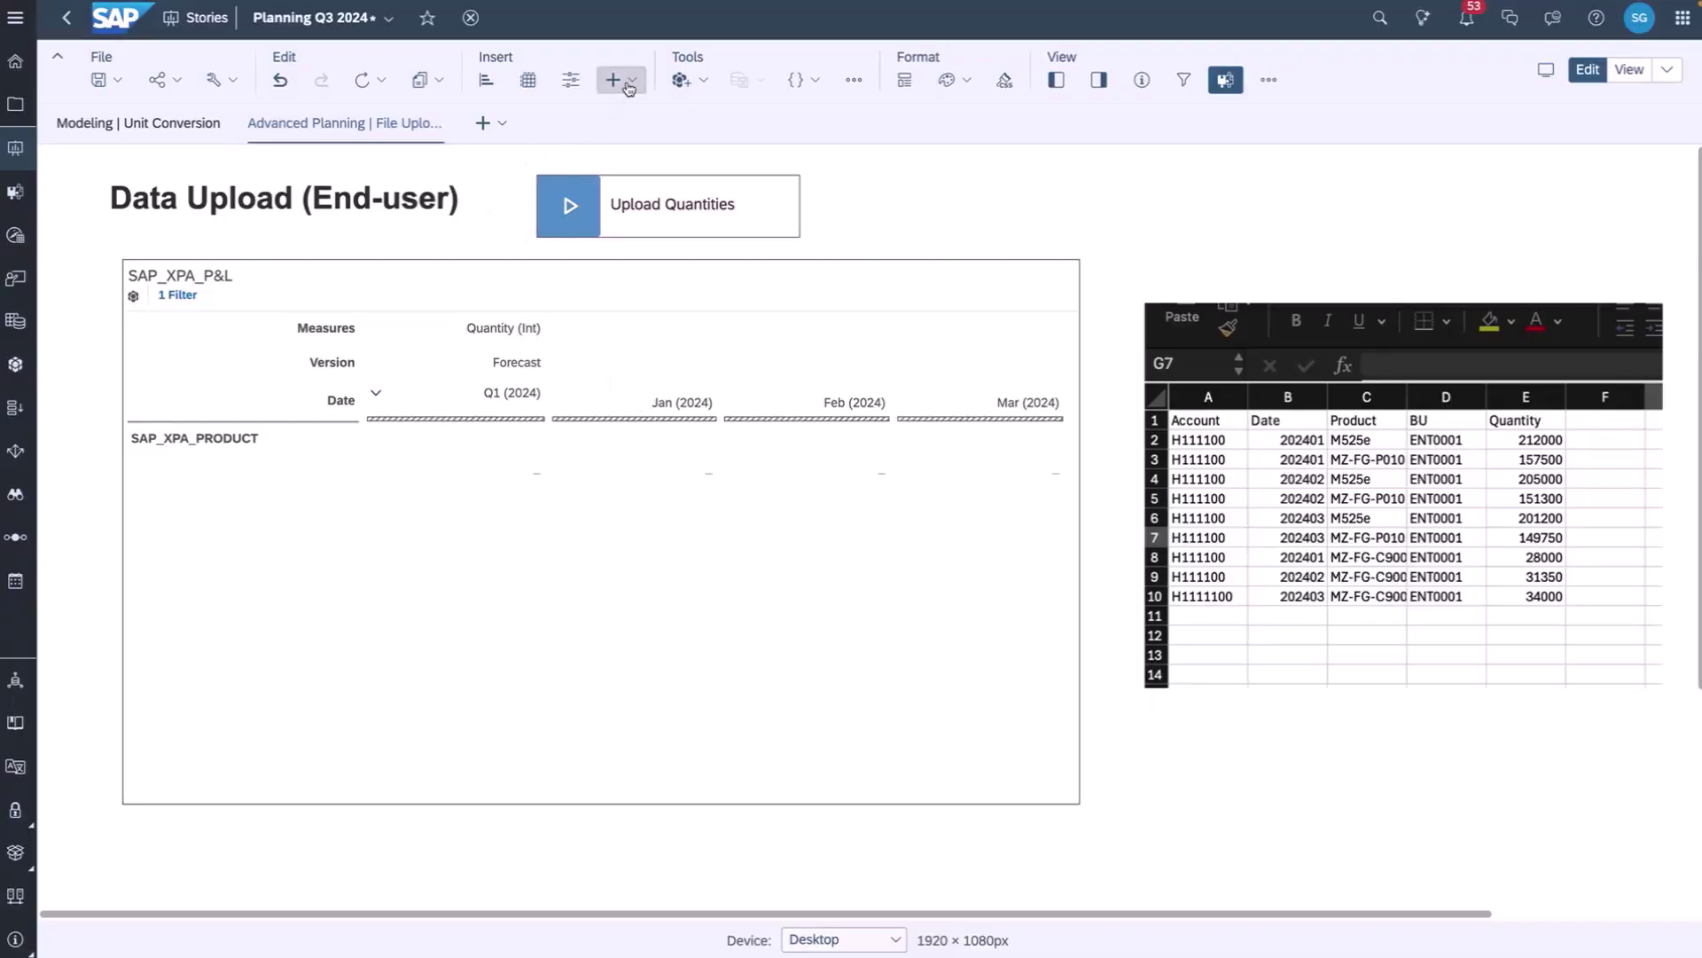
# Insert a Data Upload Starter and select the new Upload Quantities widget
pyautogui.click(627, 84)
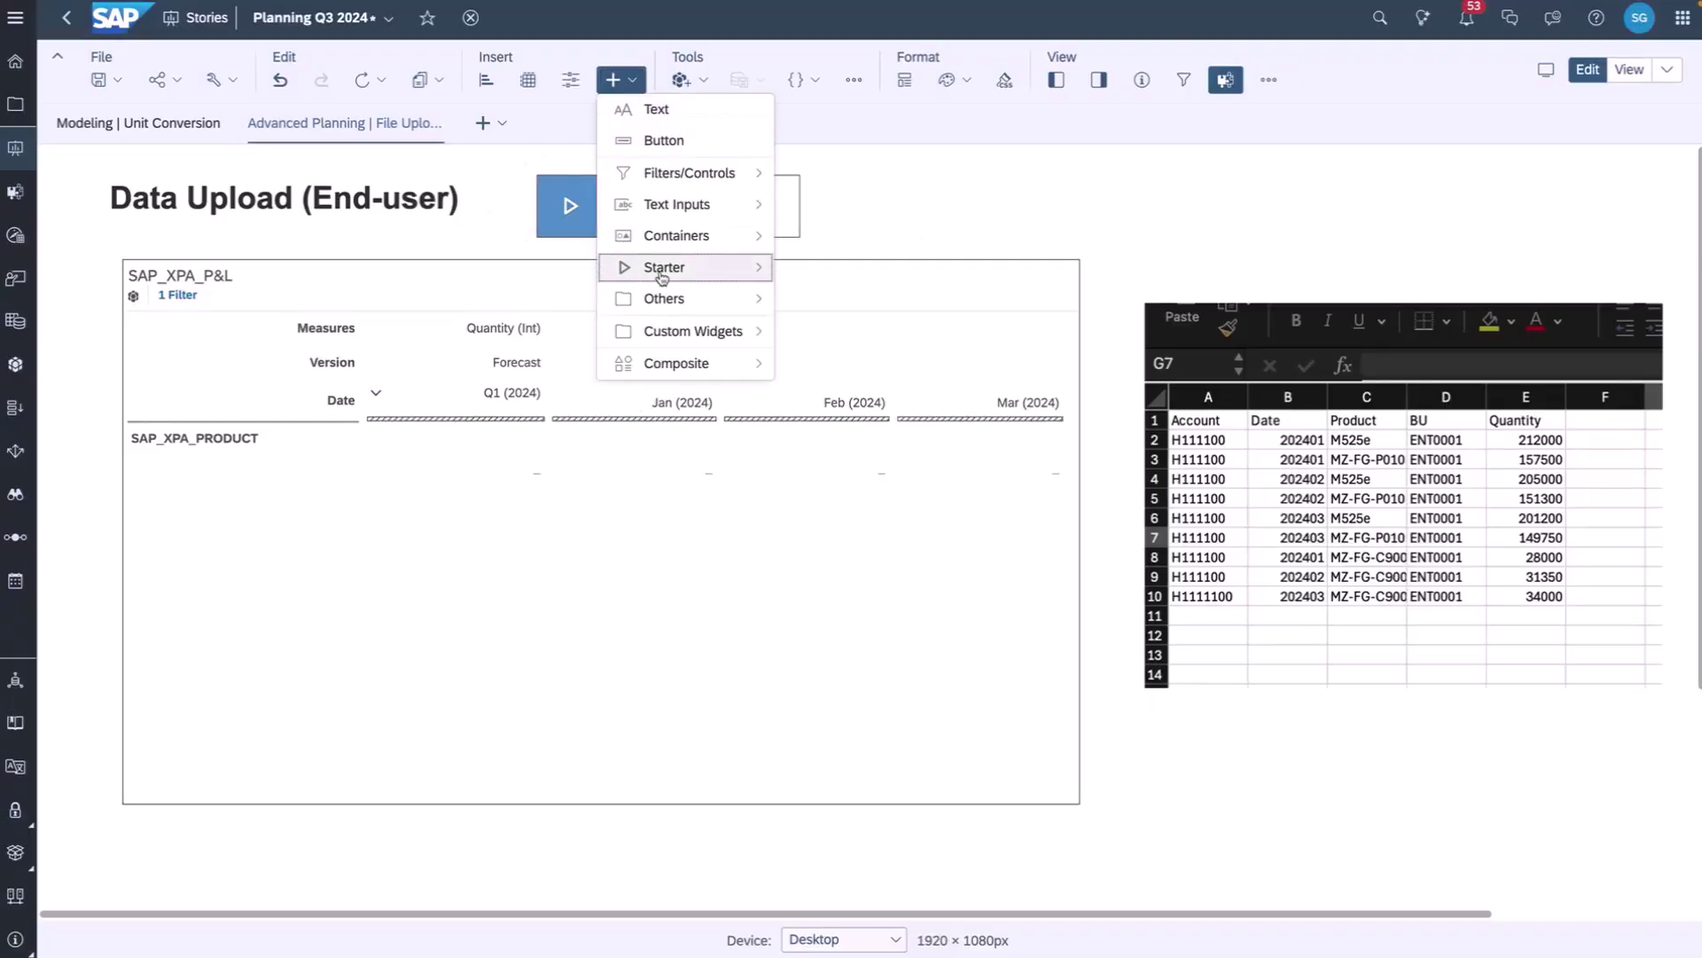
pyautogui.moveTo(649, 270)
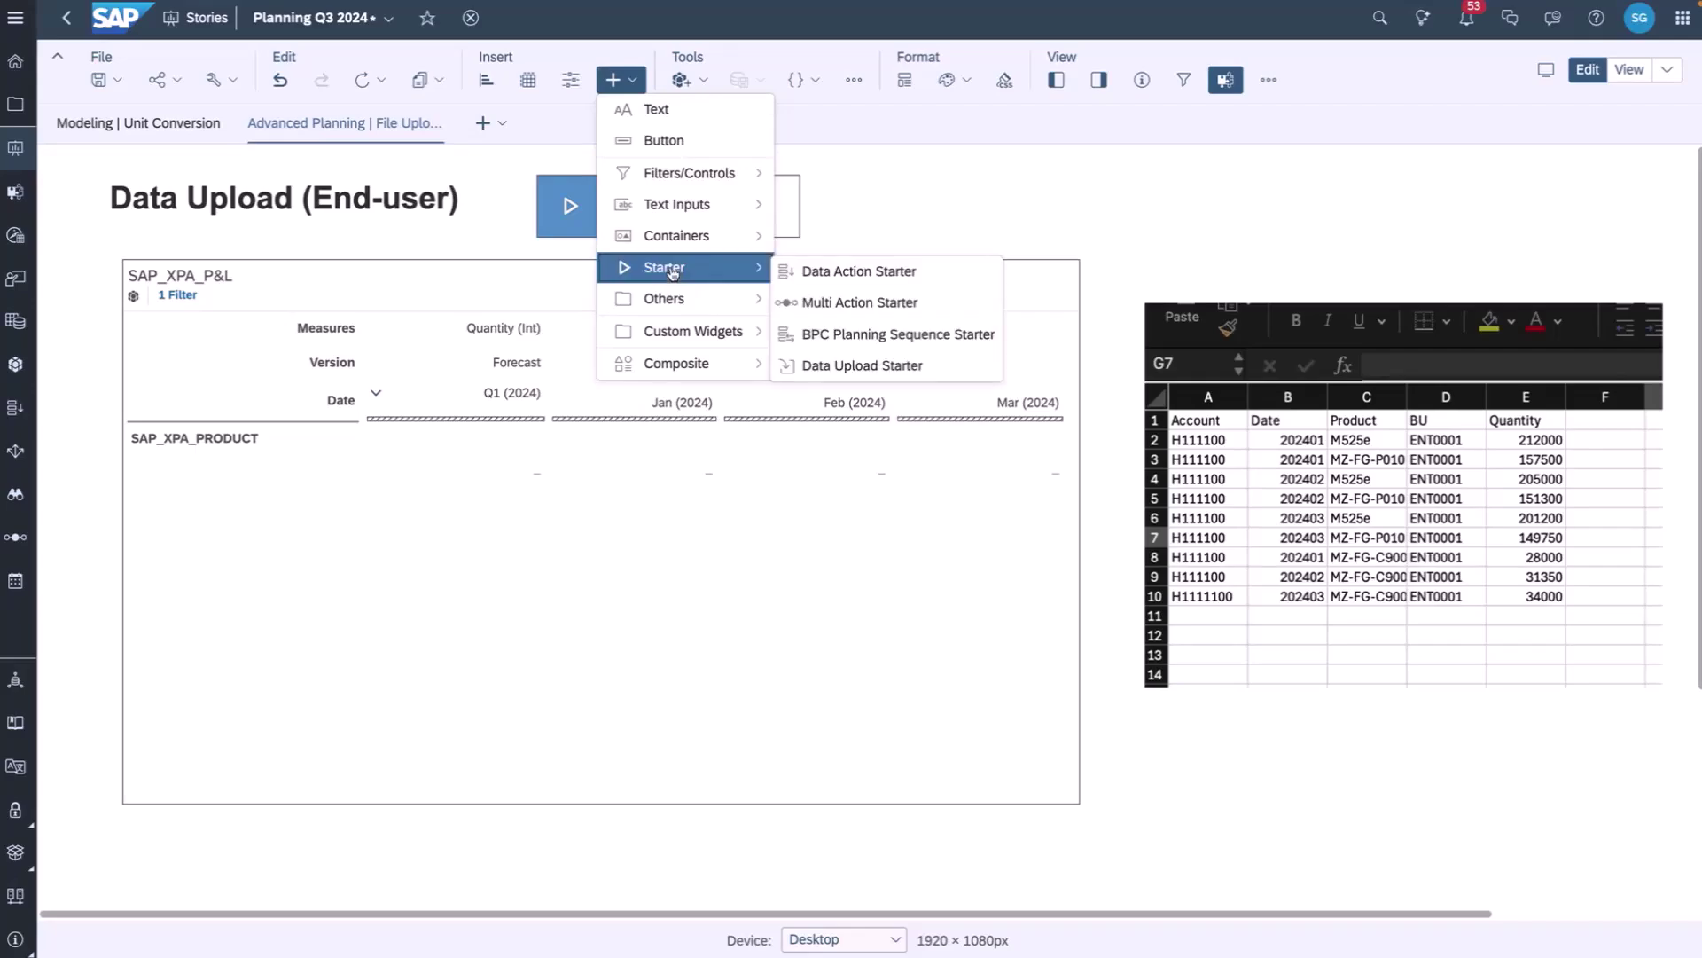
pyautogui.click(918, 371)
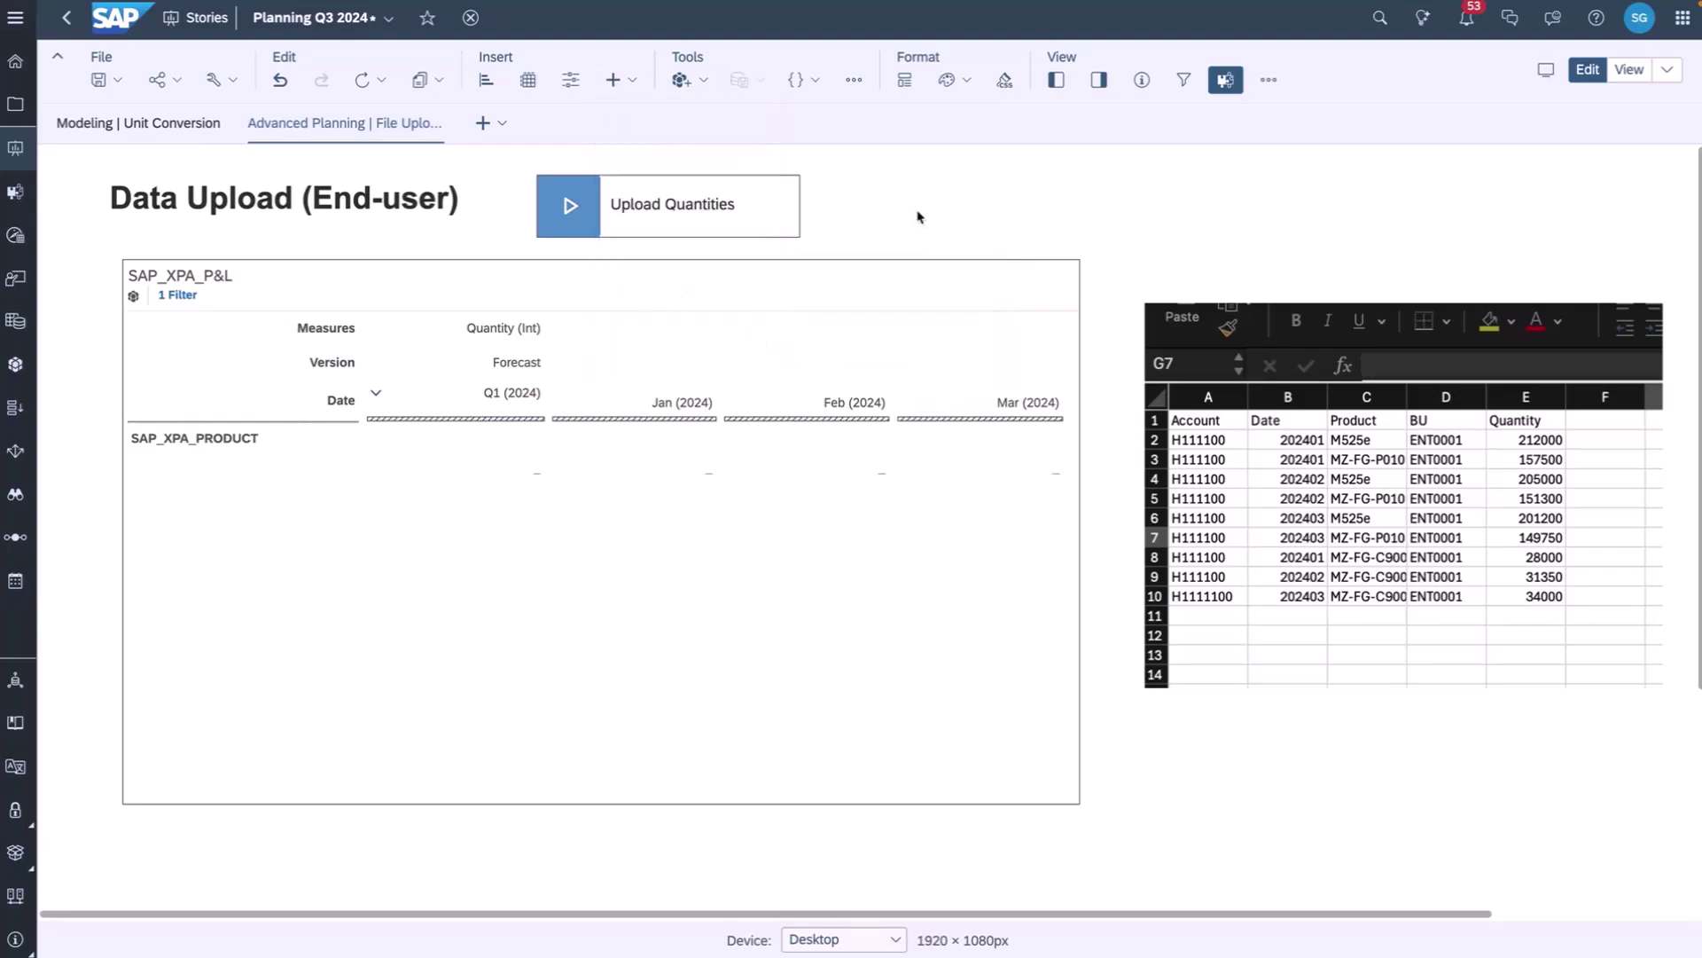
pyautogui.click(767, 176)
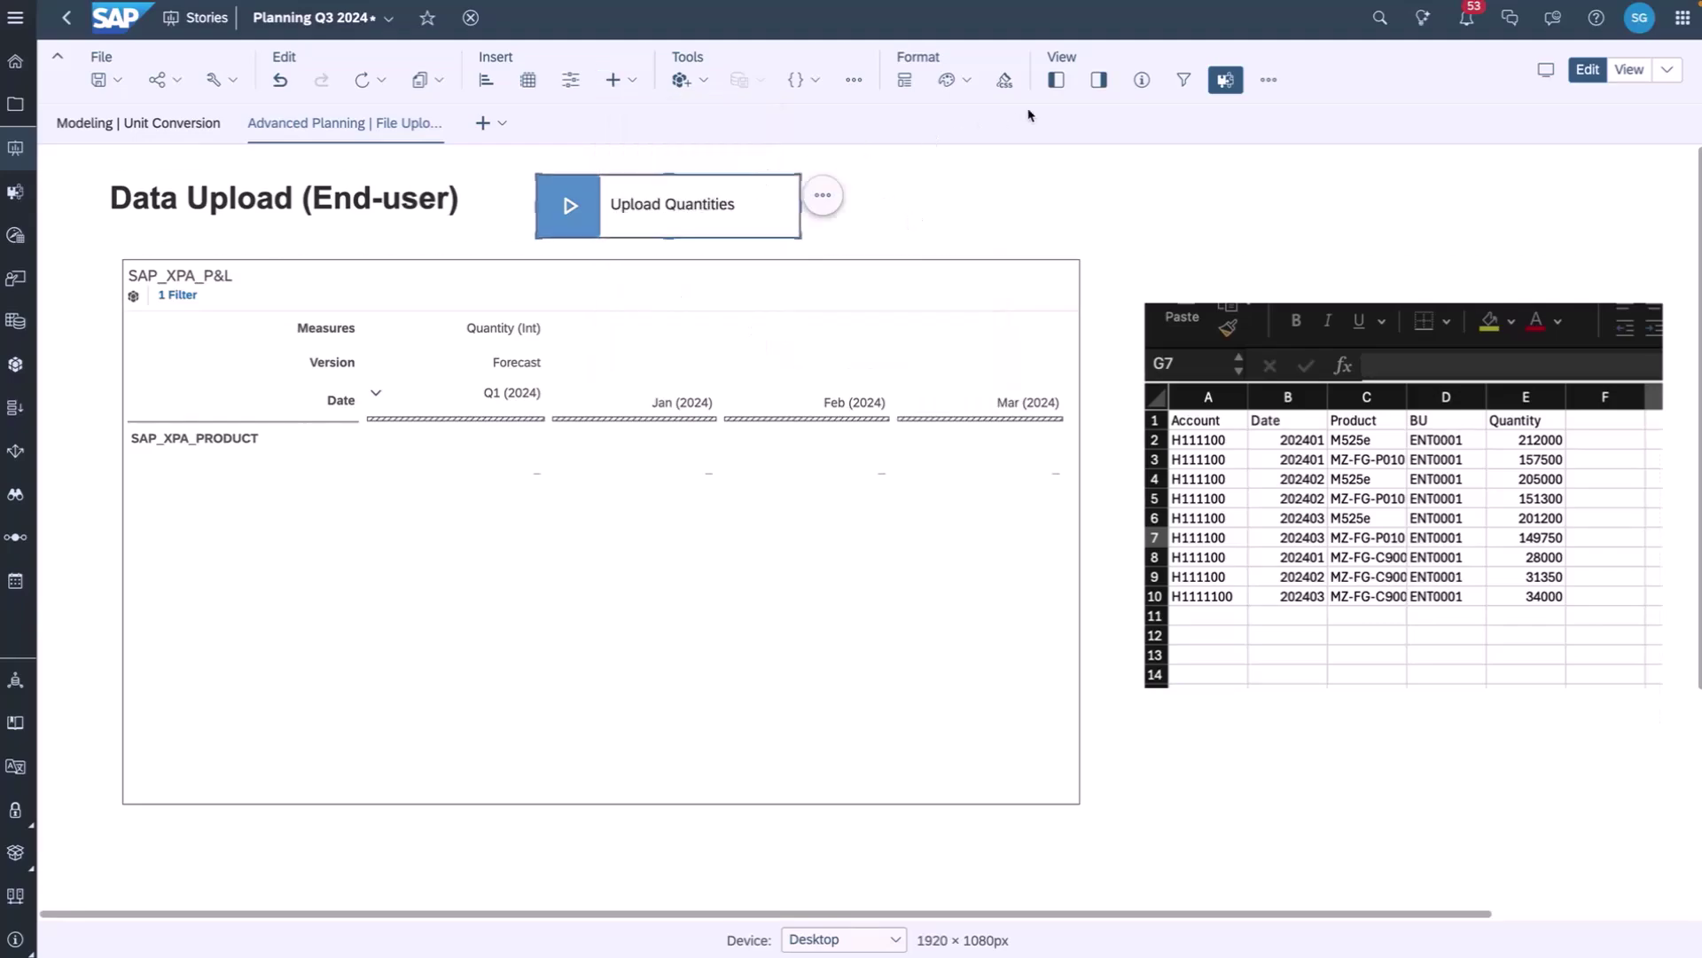
# In the starter's Builder, tick 'Use recommended planning area' and keep Publish to Target Version at 'Do not publish'
pyautogui.click(1099, 79)
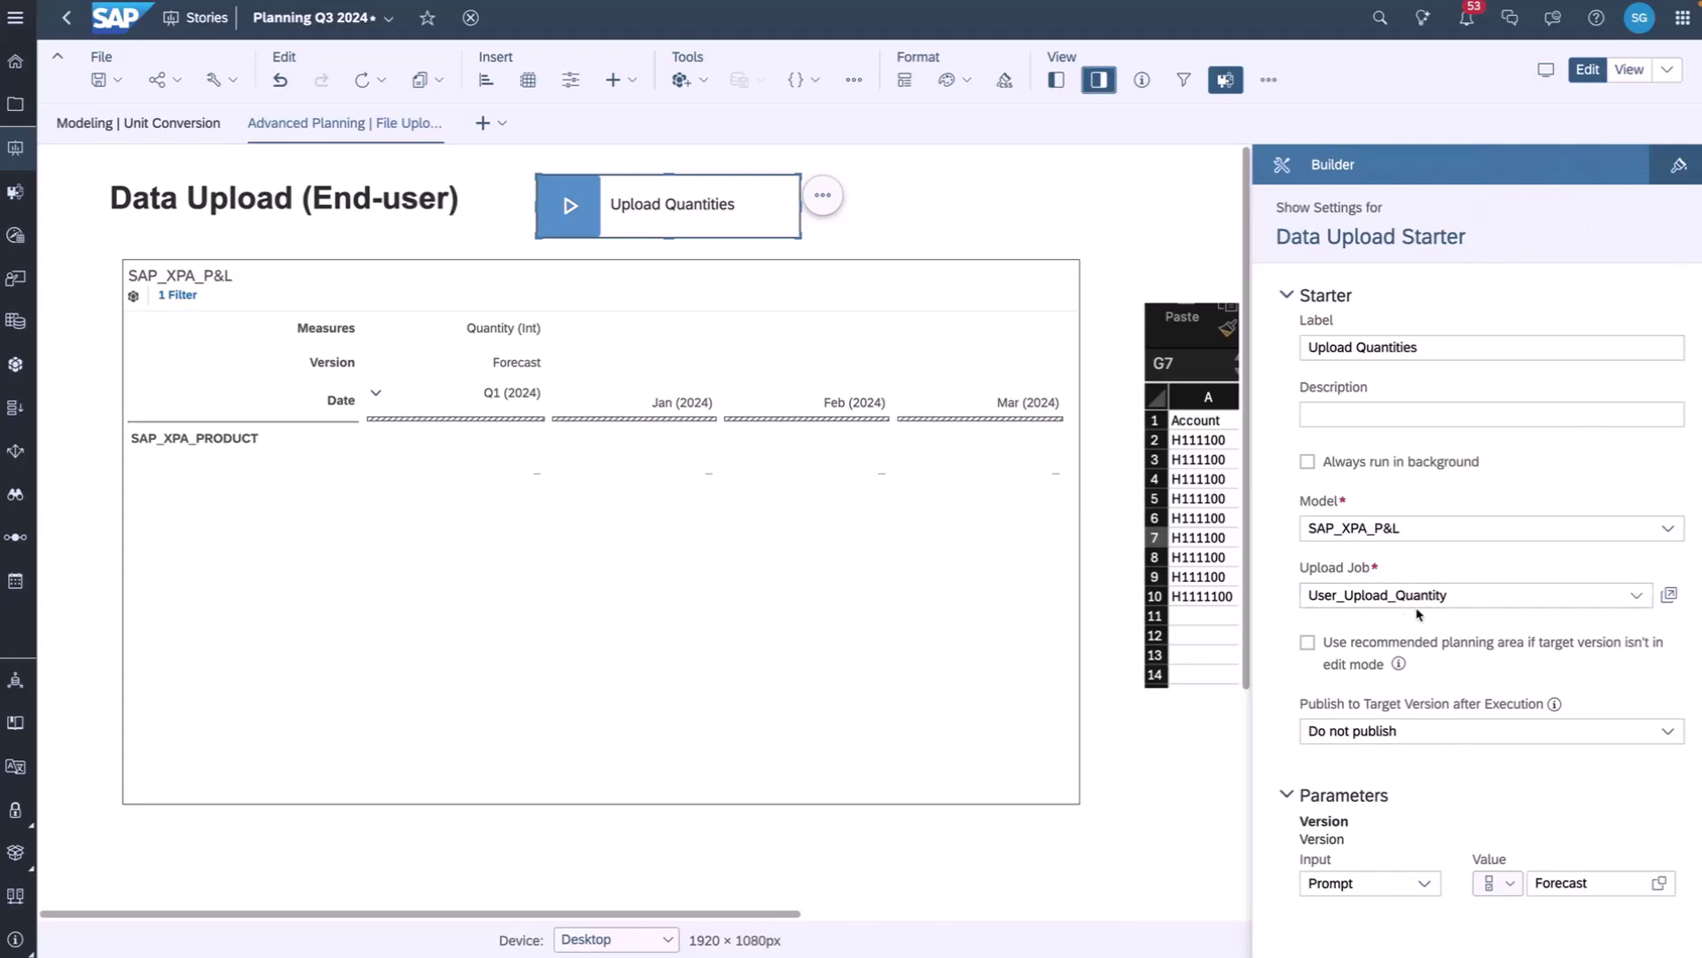
pyautogui.click(1306, 644)
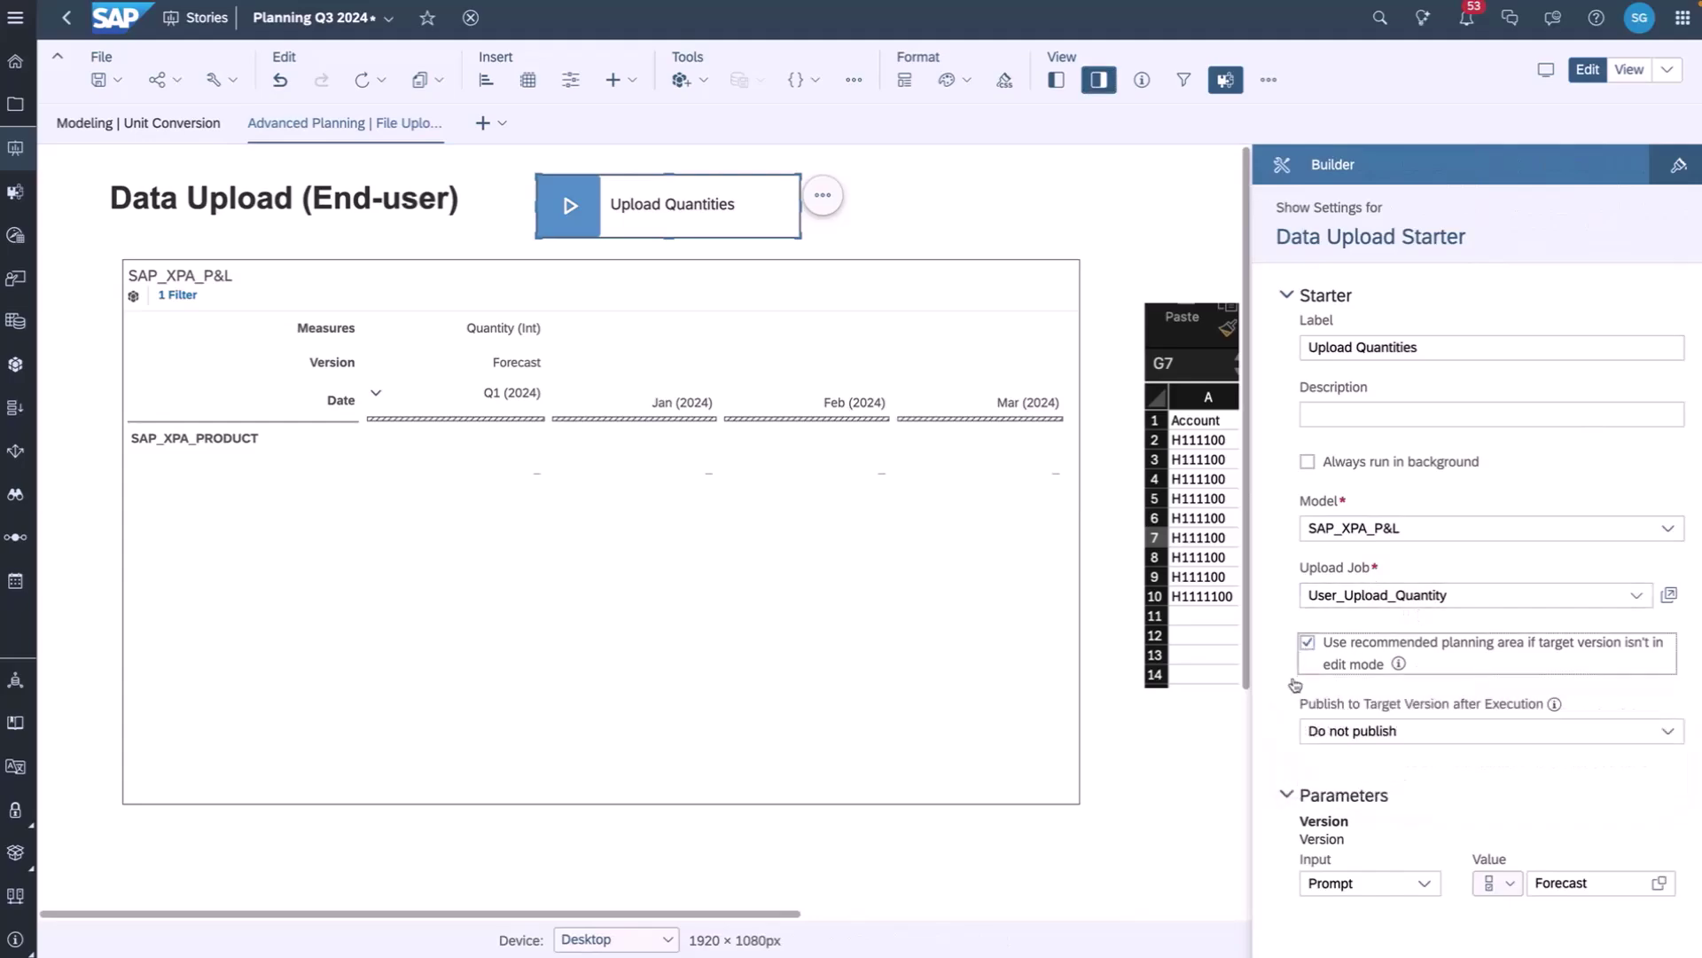
pyautogui.click(1668, 734)
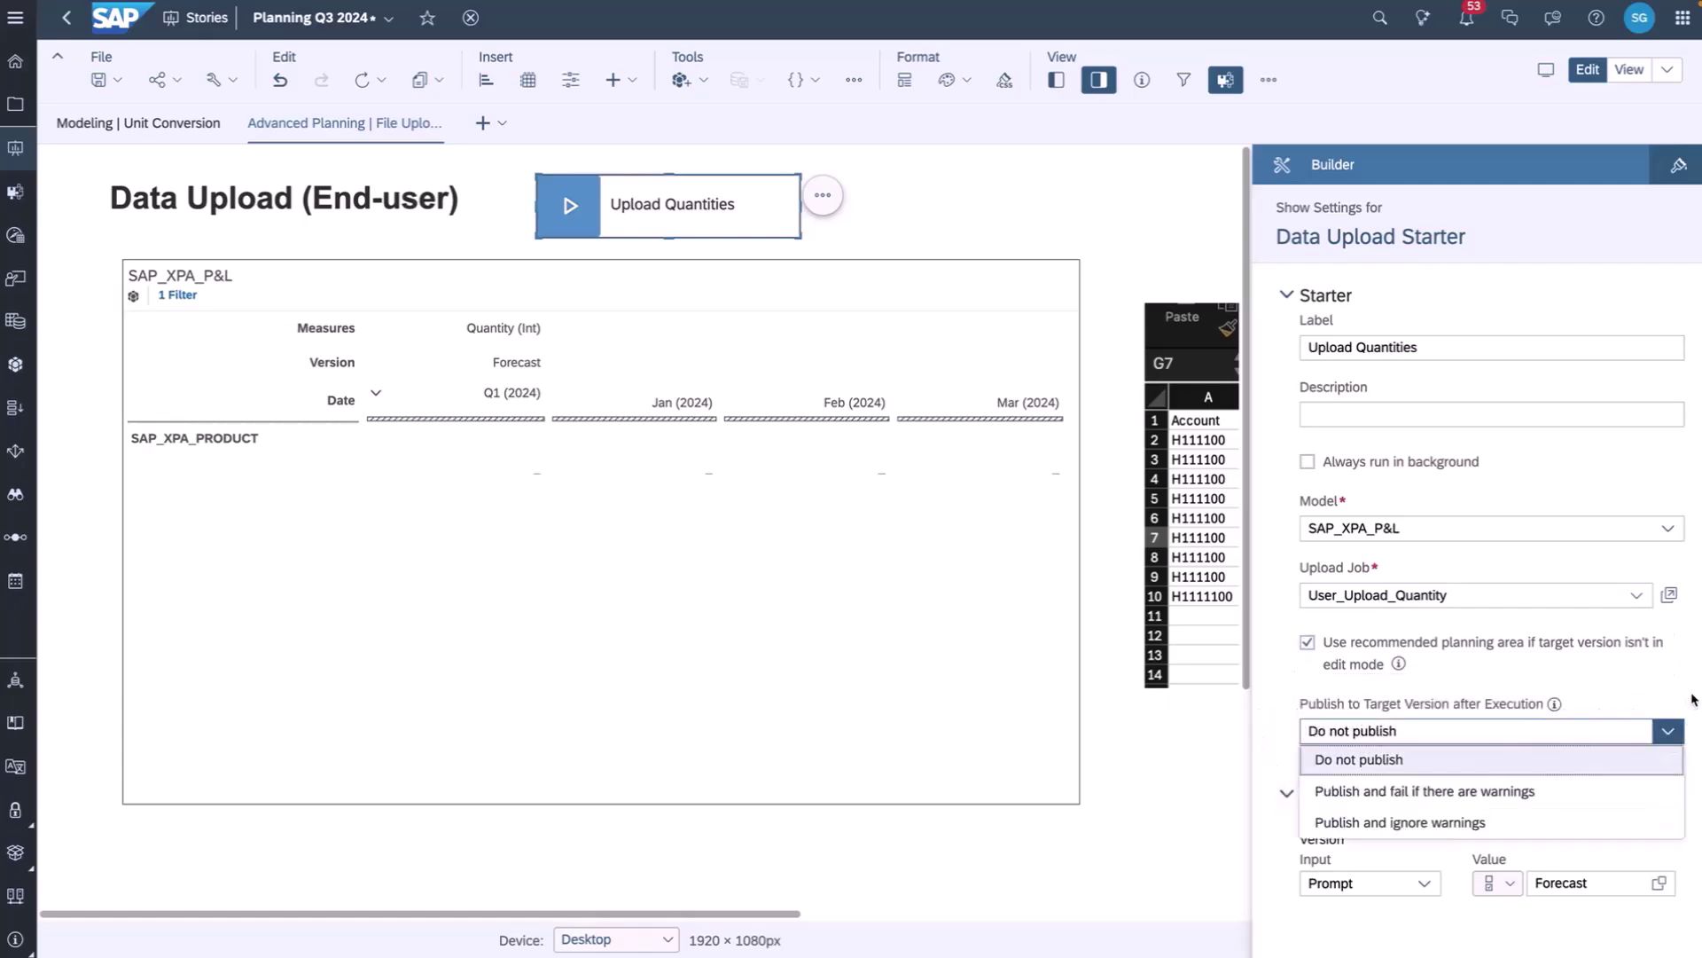
pyautogui.click(1692, 700)
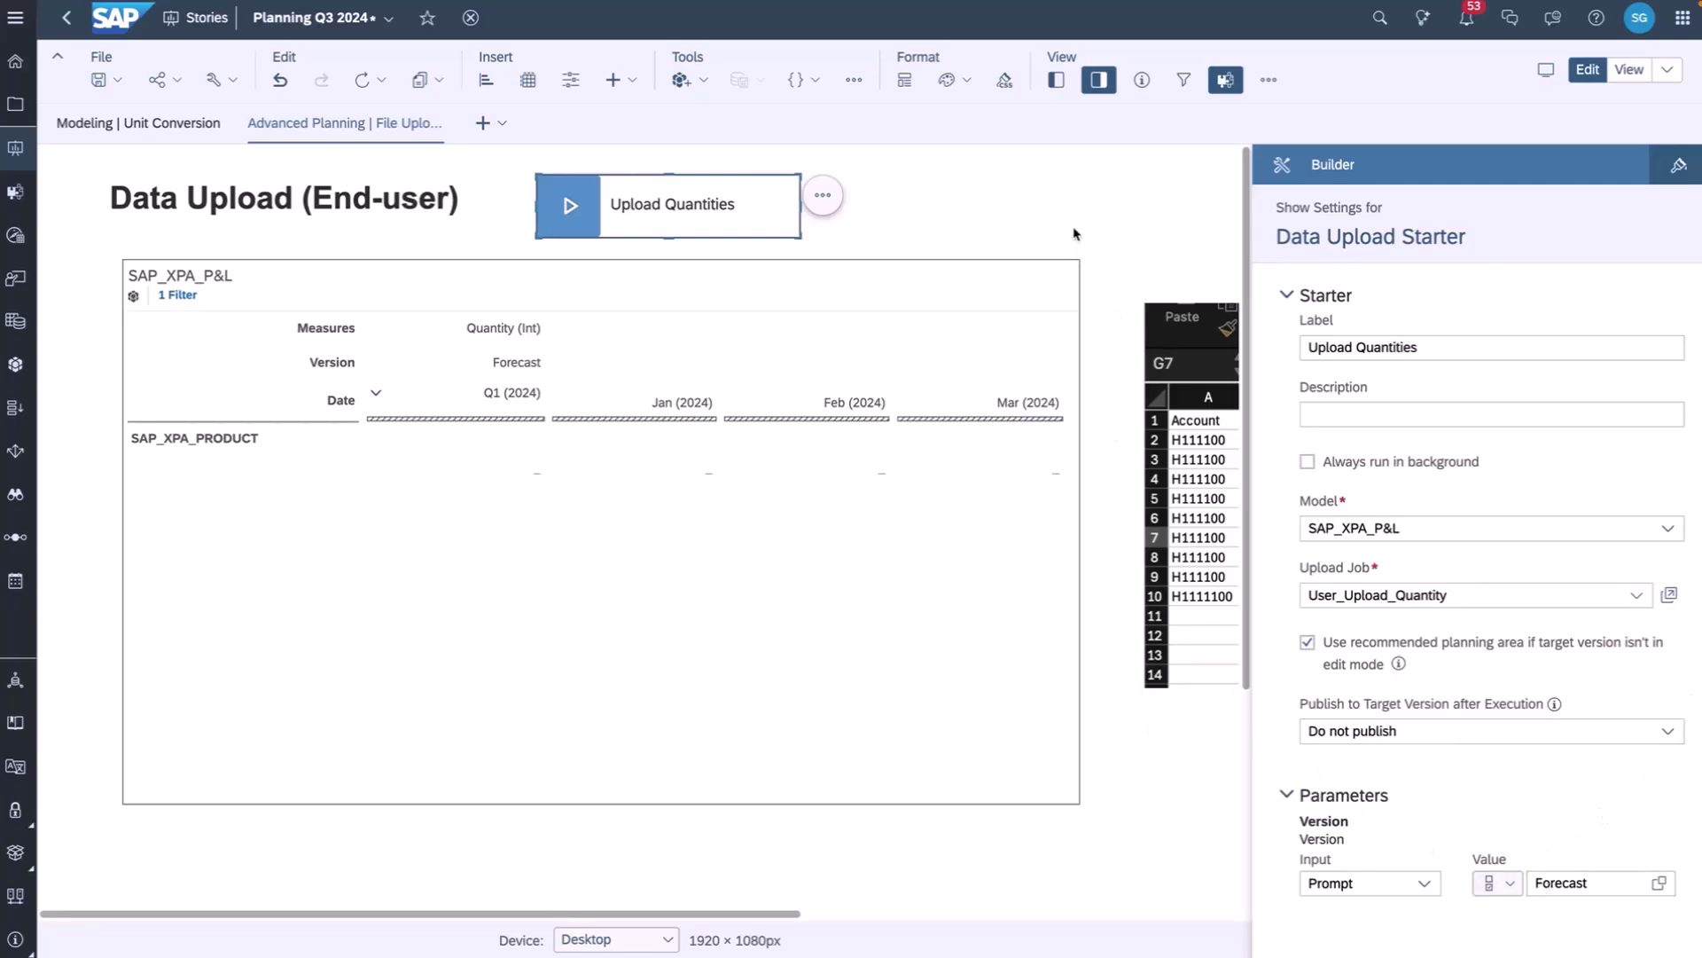
# Upload XPA_Upload_SG.xlsx via Upload Quantities and run it into the Forecast version
pyautogui.click(1099, 82)
pyautogui.click(640, 229)
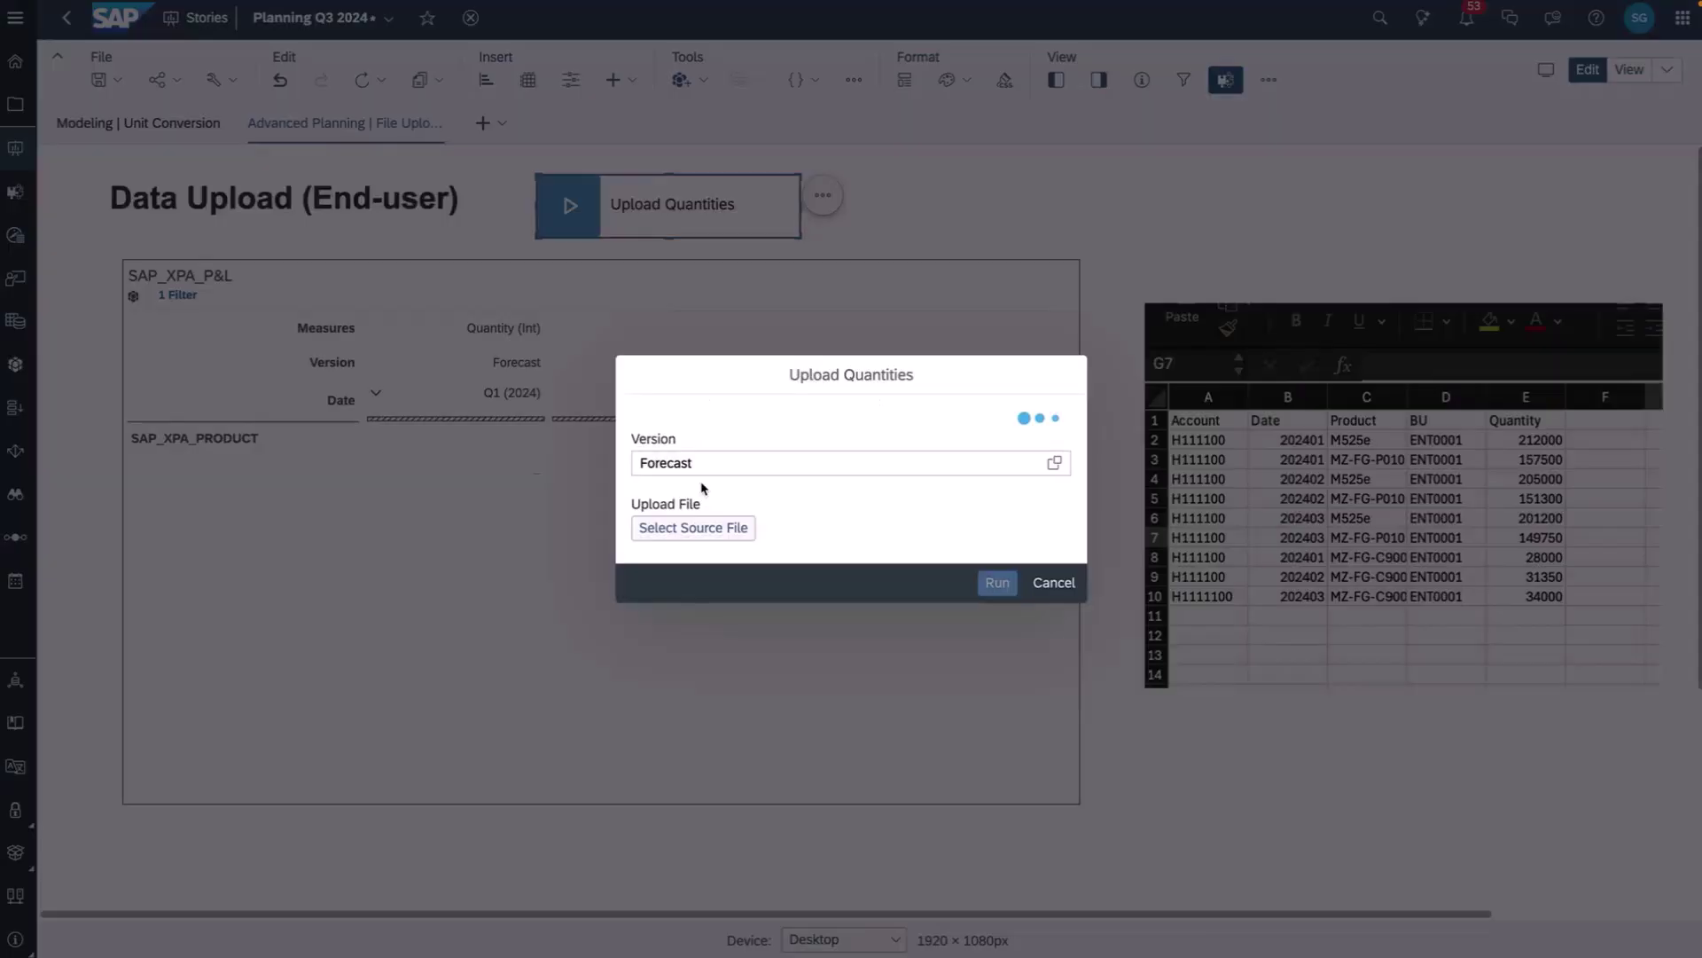
pyautogui.click(709, 527)
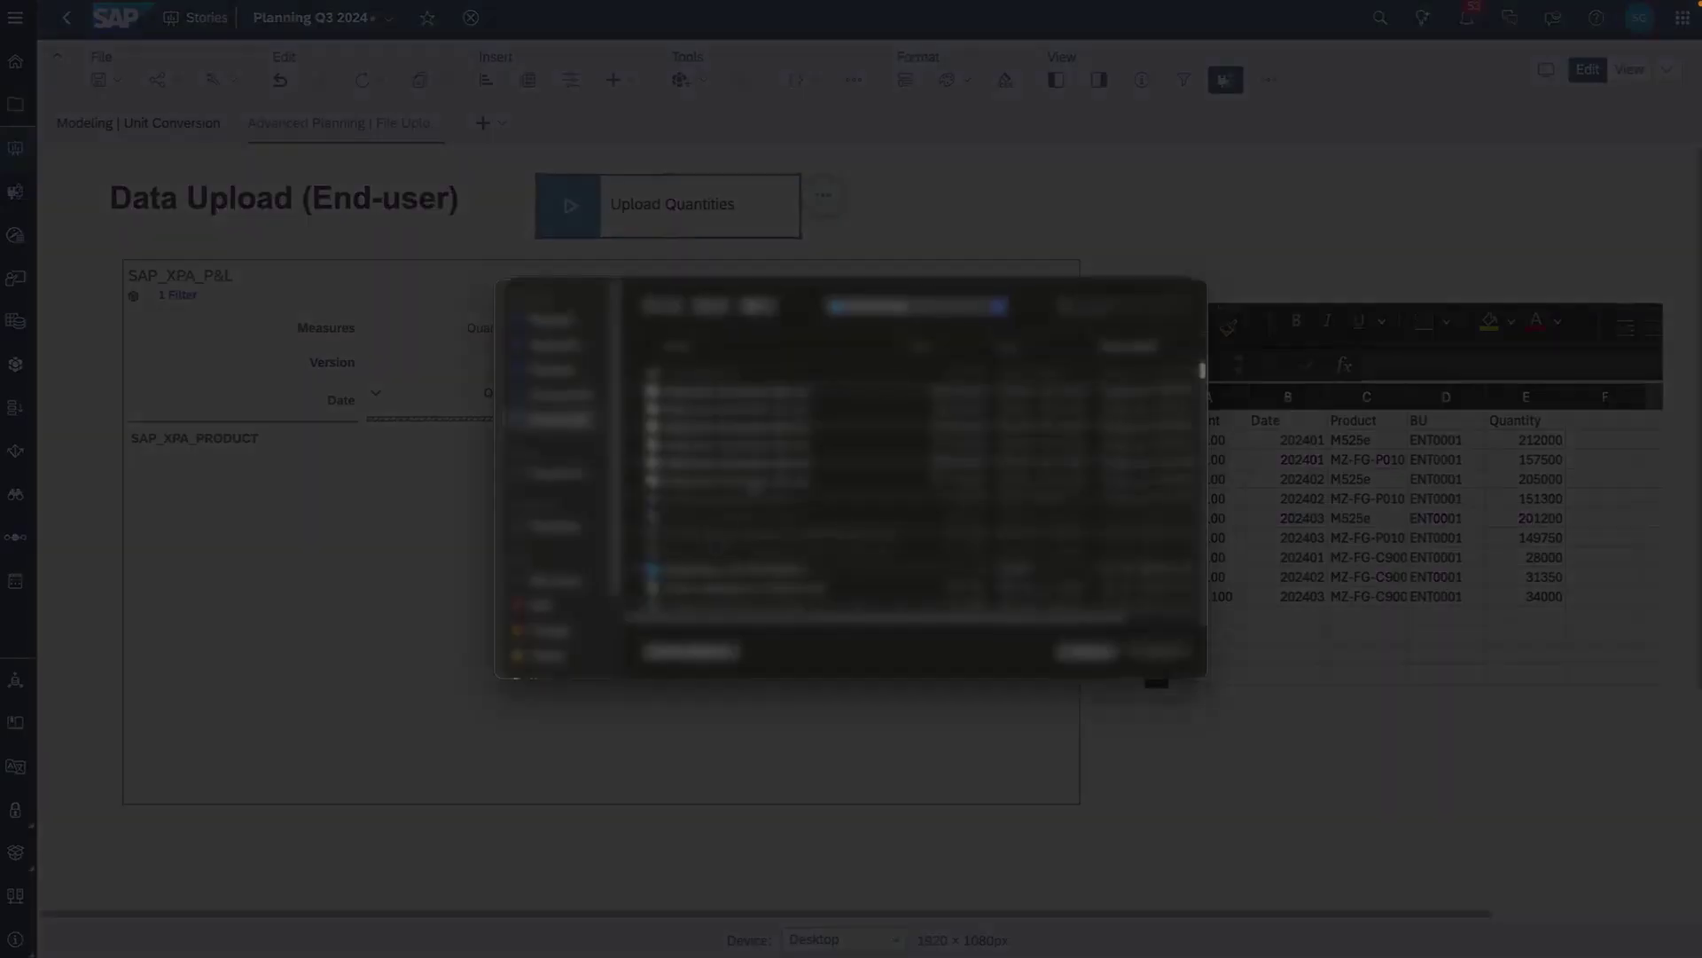
pyautogui.click(918, 306)
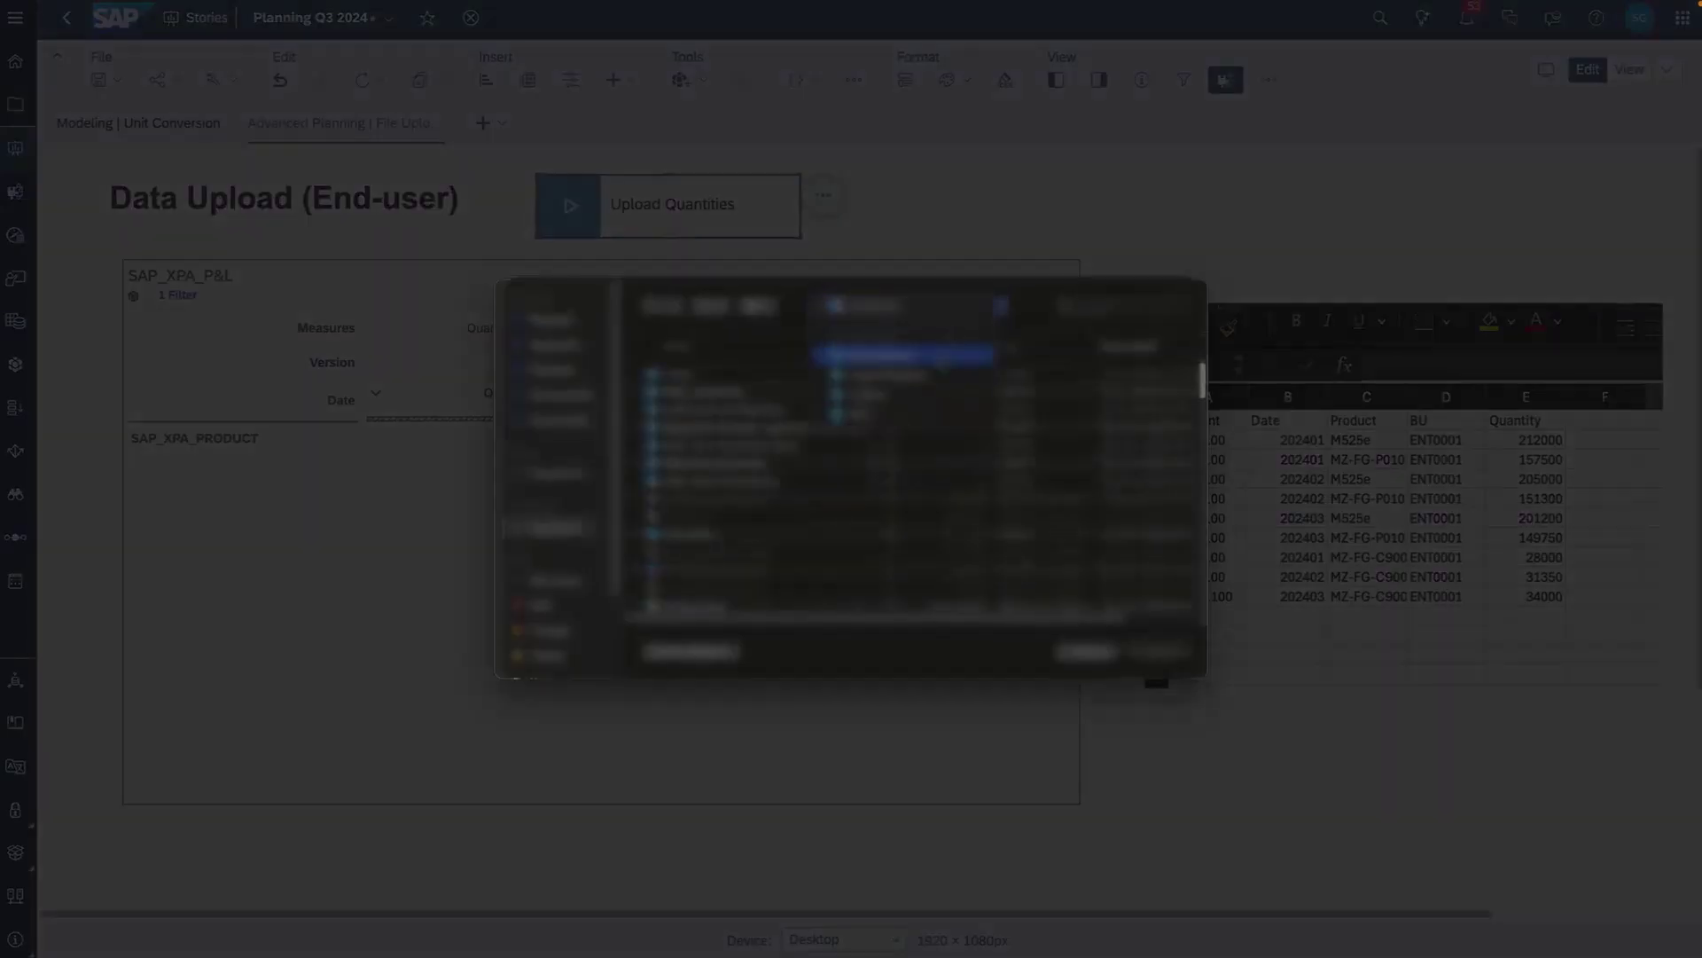
pyautogui.press('Return')
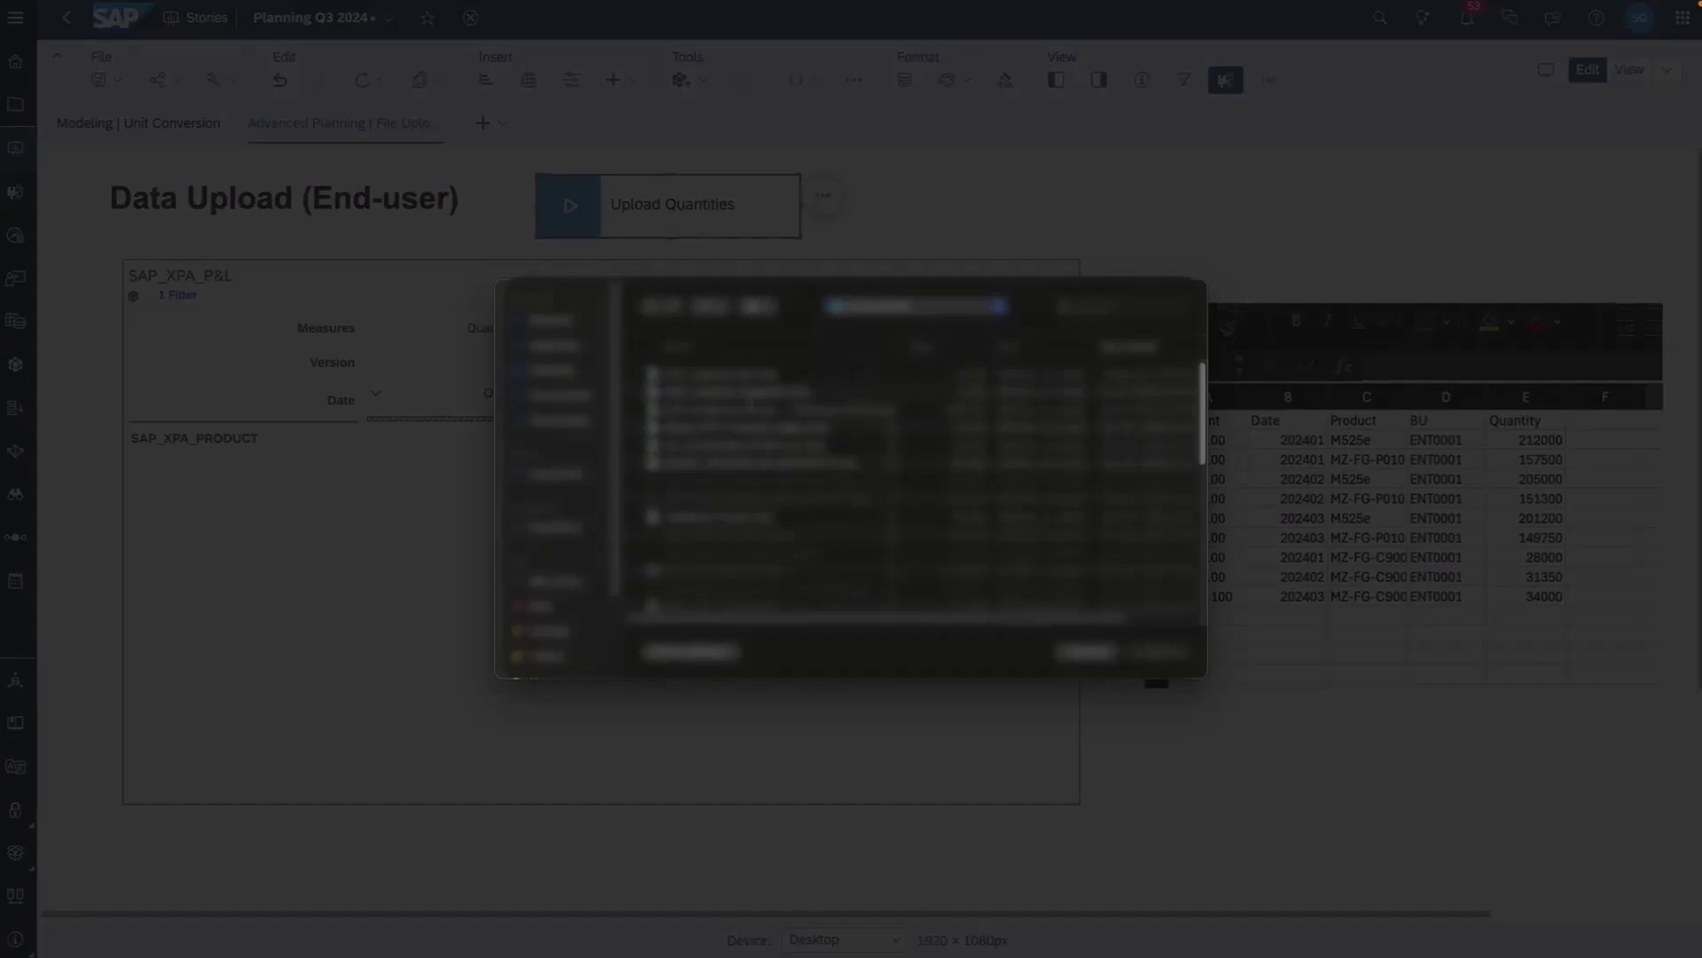
pyautogui.click(718, 374)
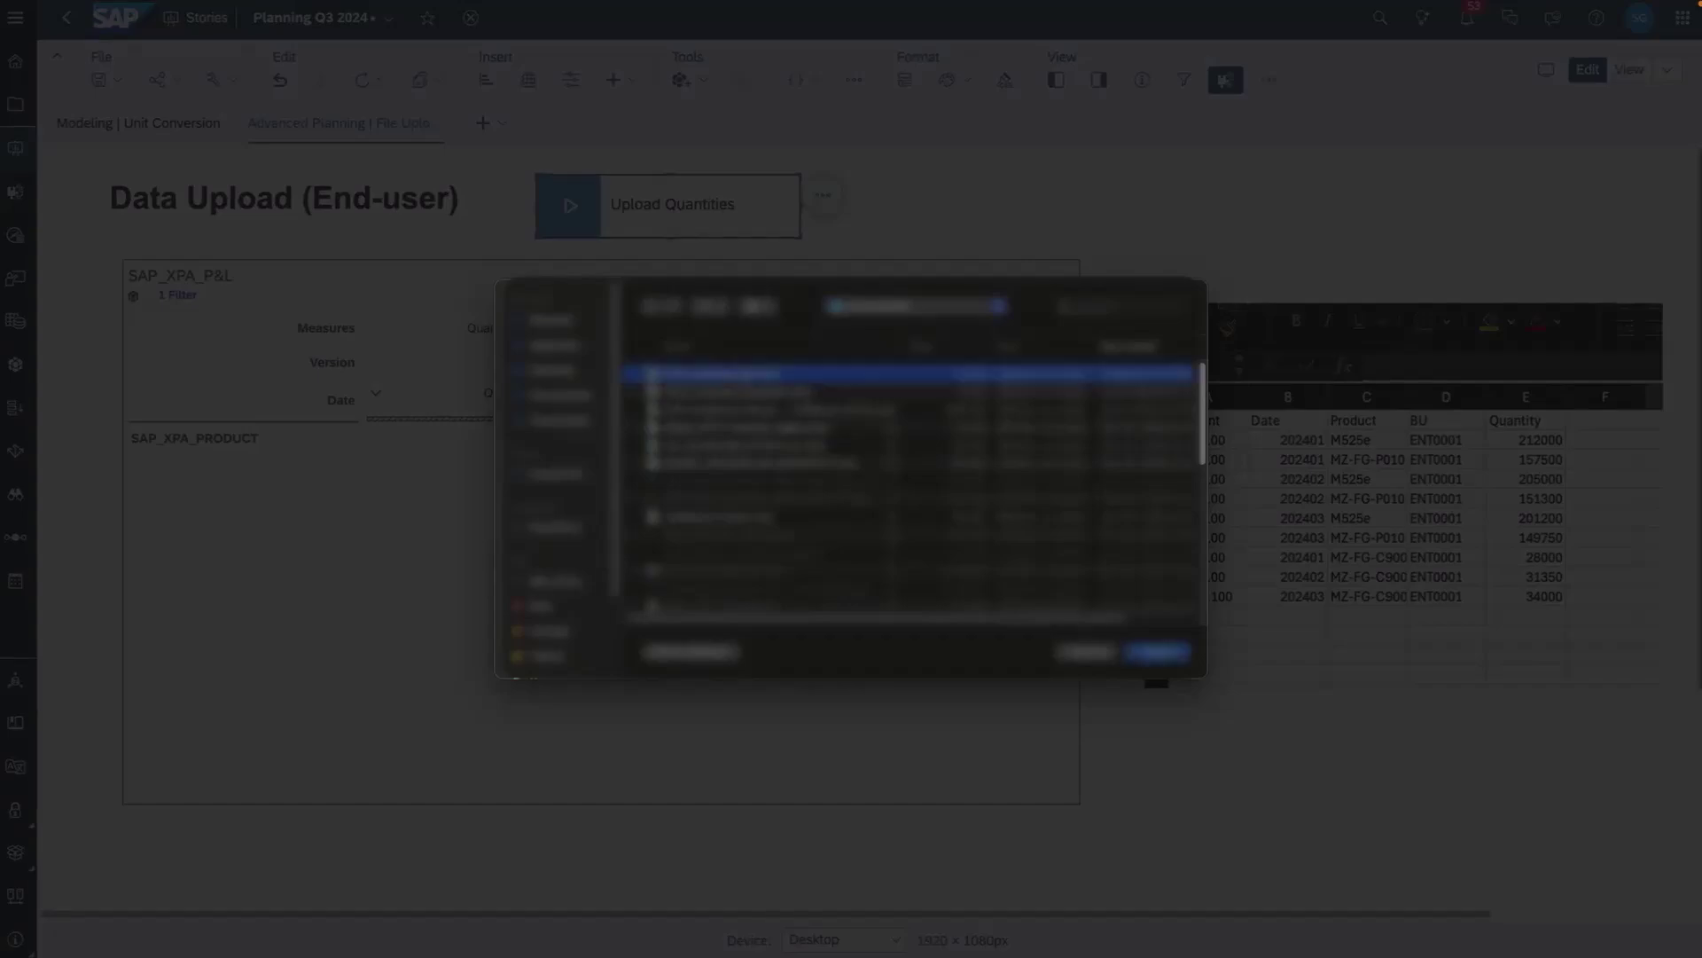
pyautogui.press('Return')
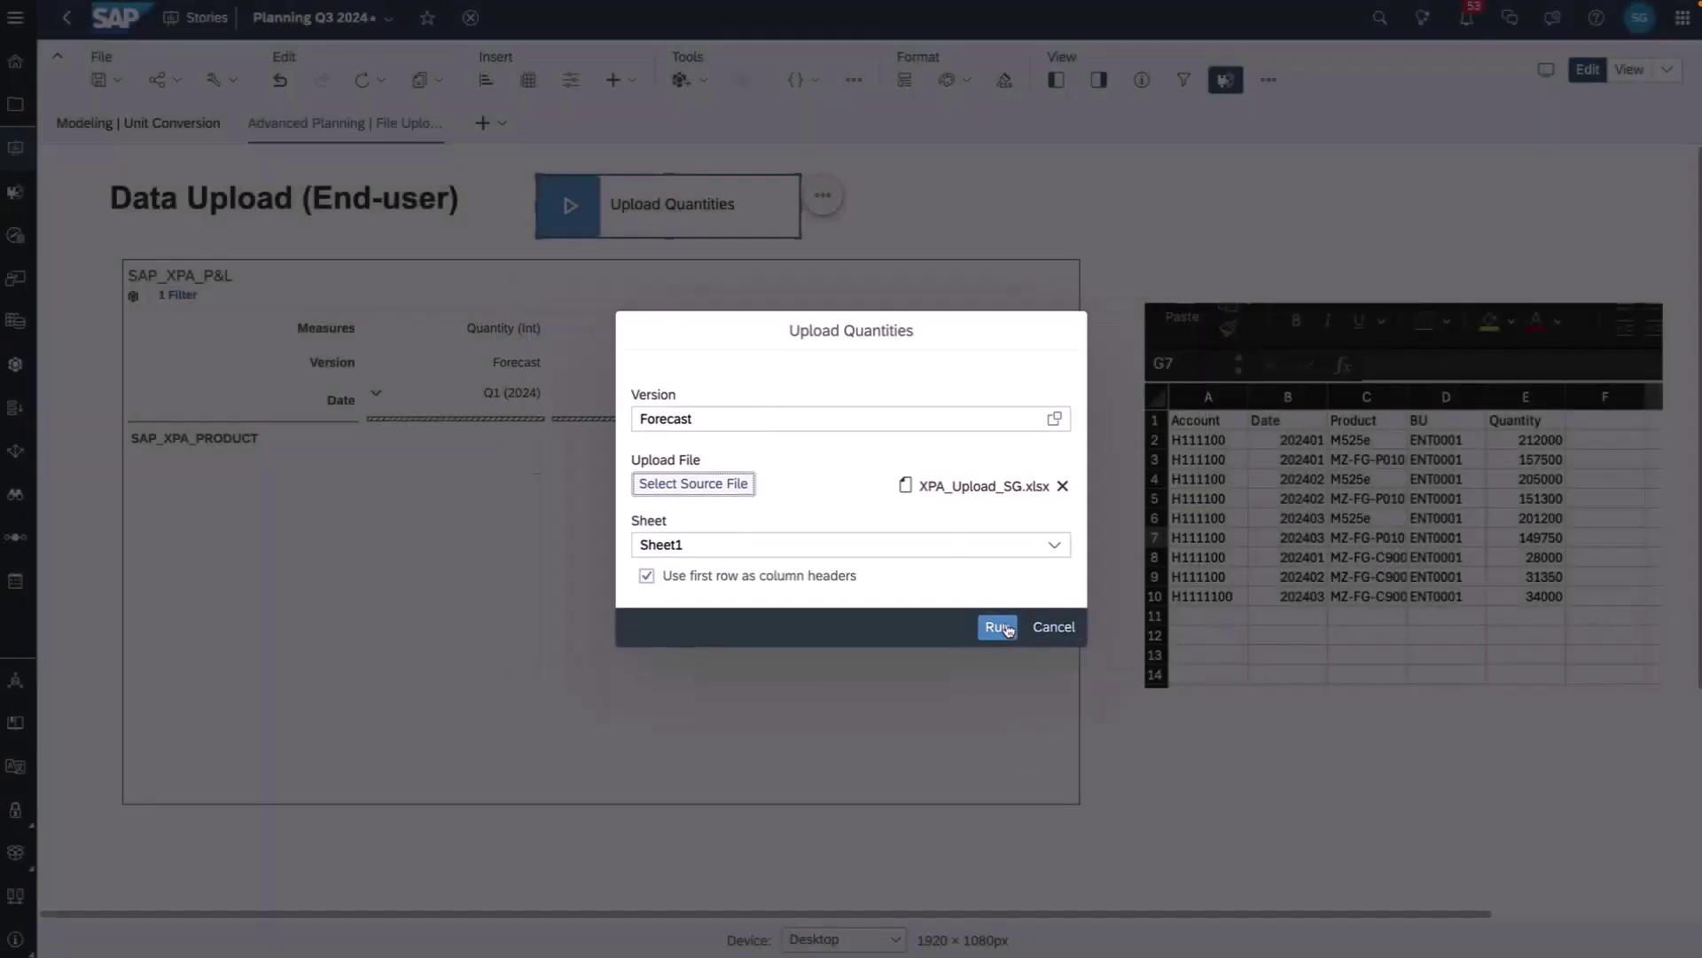
pyautogui.click(993, 626)
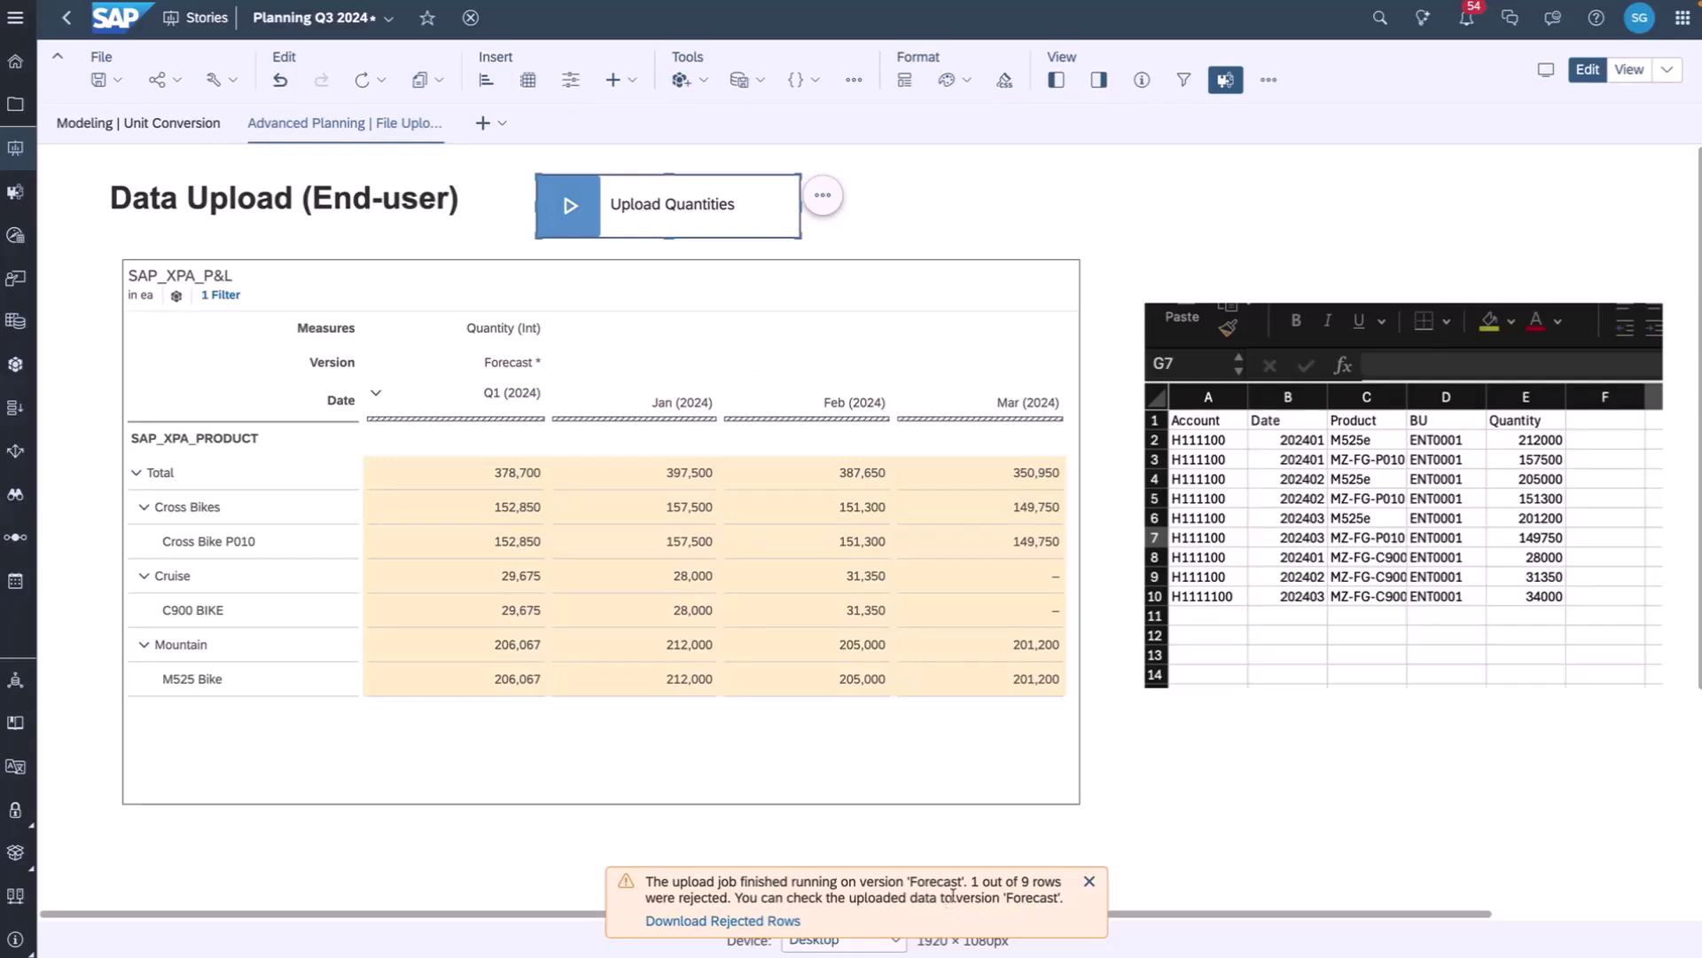
# Switch the model to the Data Management workspace
pyautogui.click(718, 922)
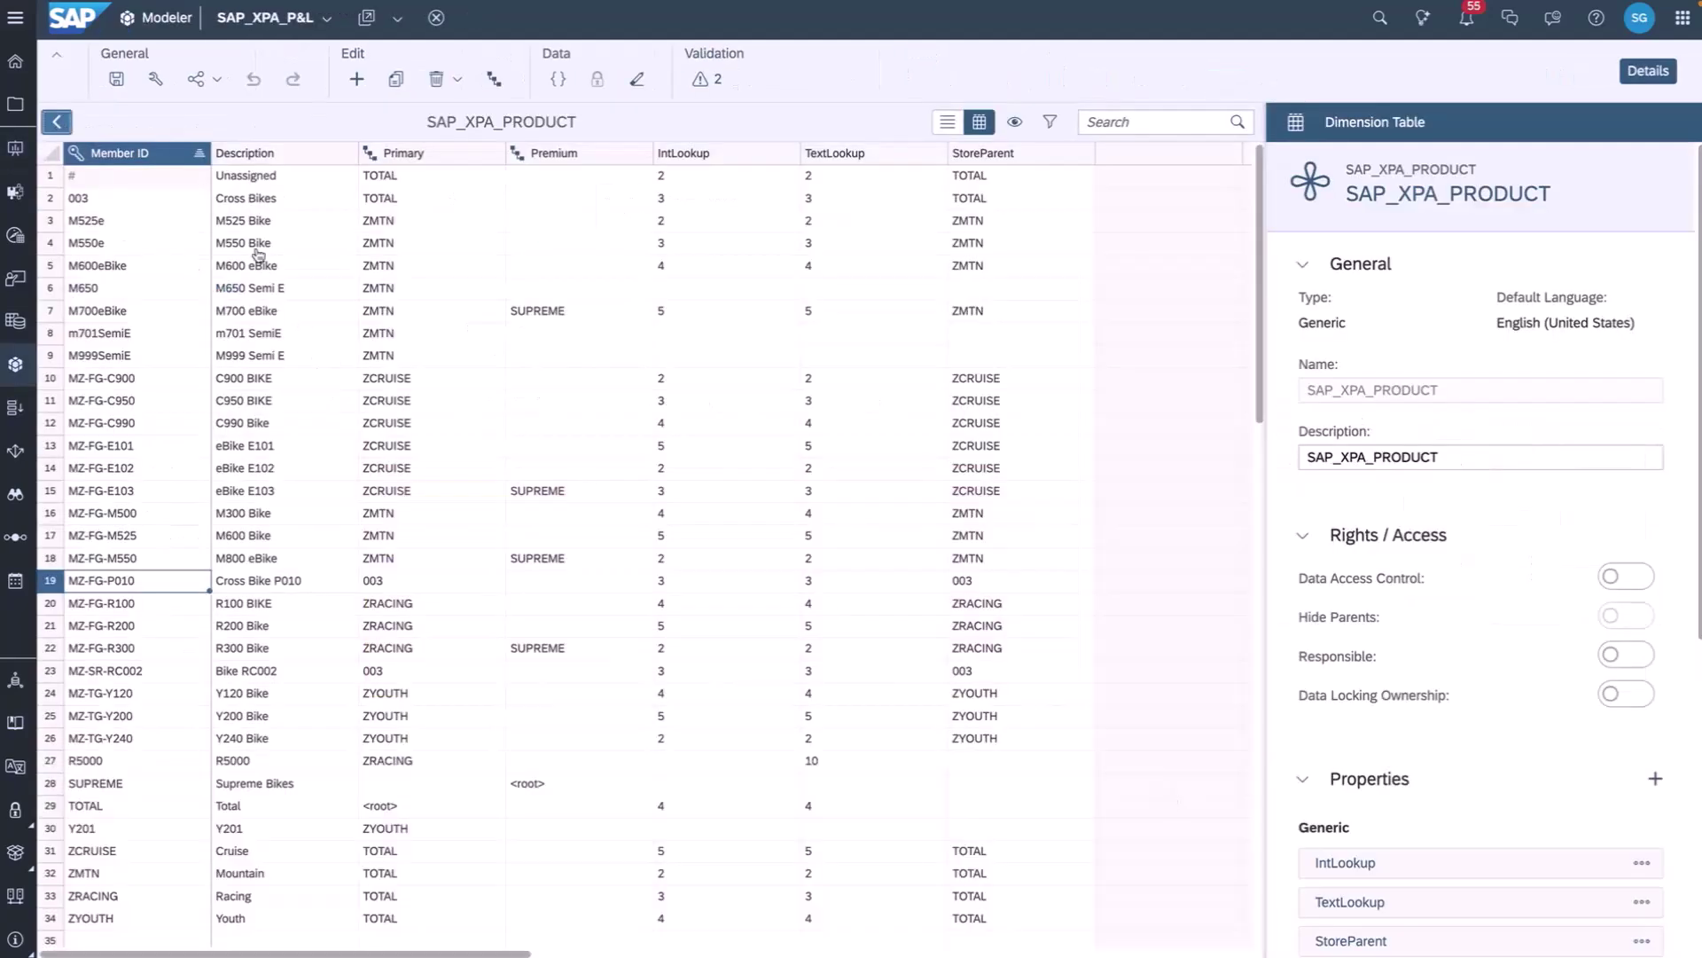
pyautogui.click(58, 122)
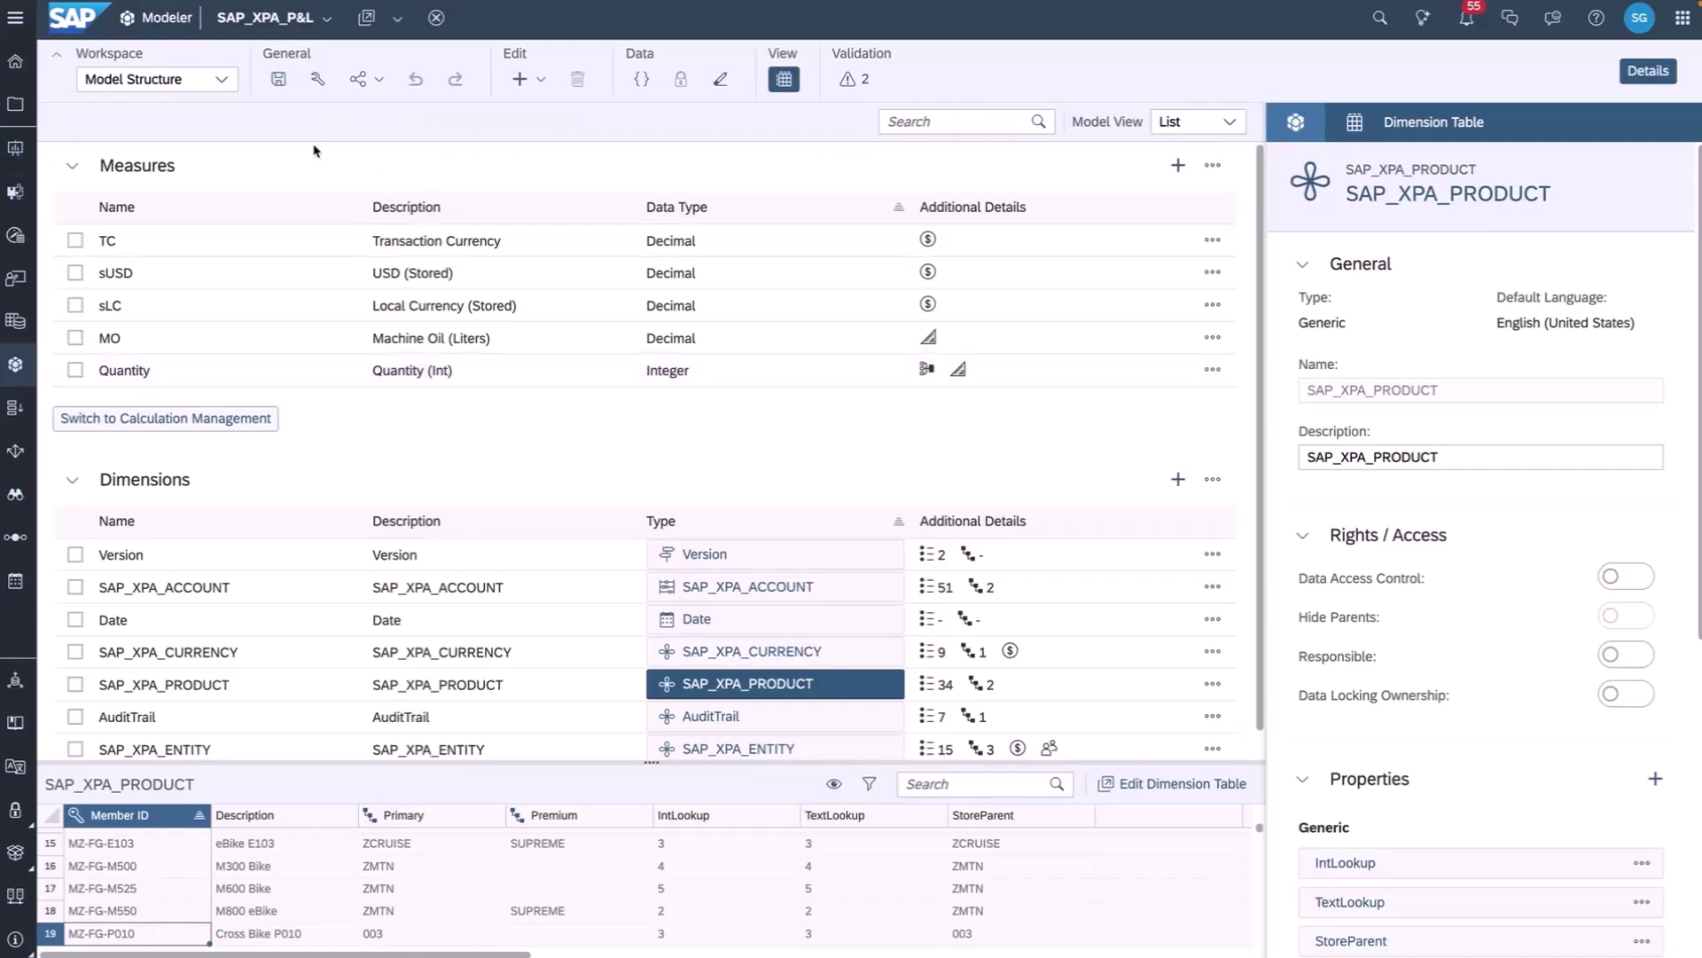
pyautogui.click(221, 79)
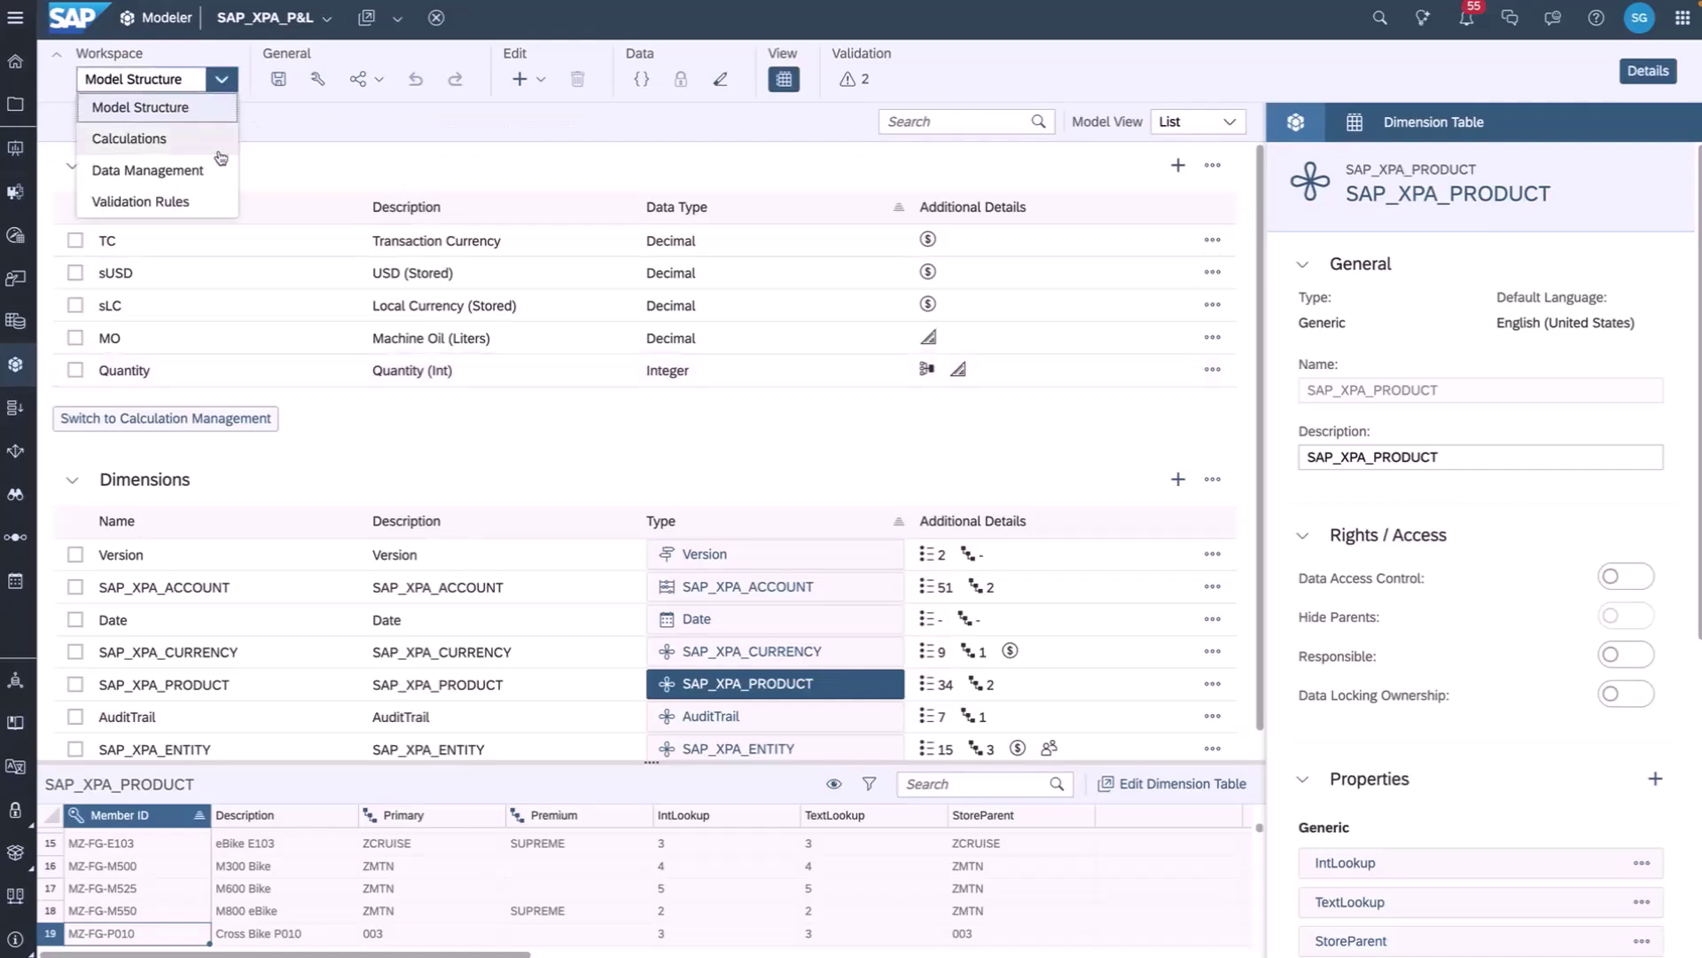
pyautogui.click(97, 173)
pyautogui.moveTo(78, 345); pyautogui.dragTo(221, 349)
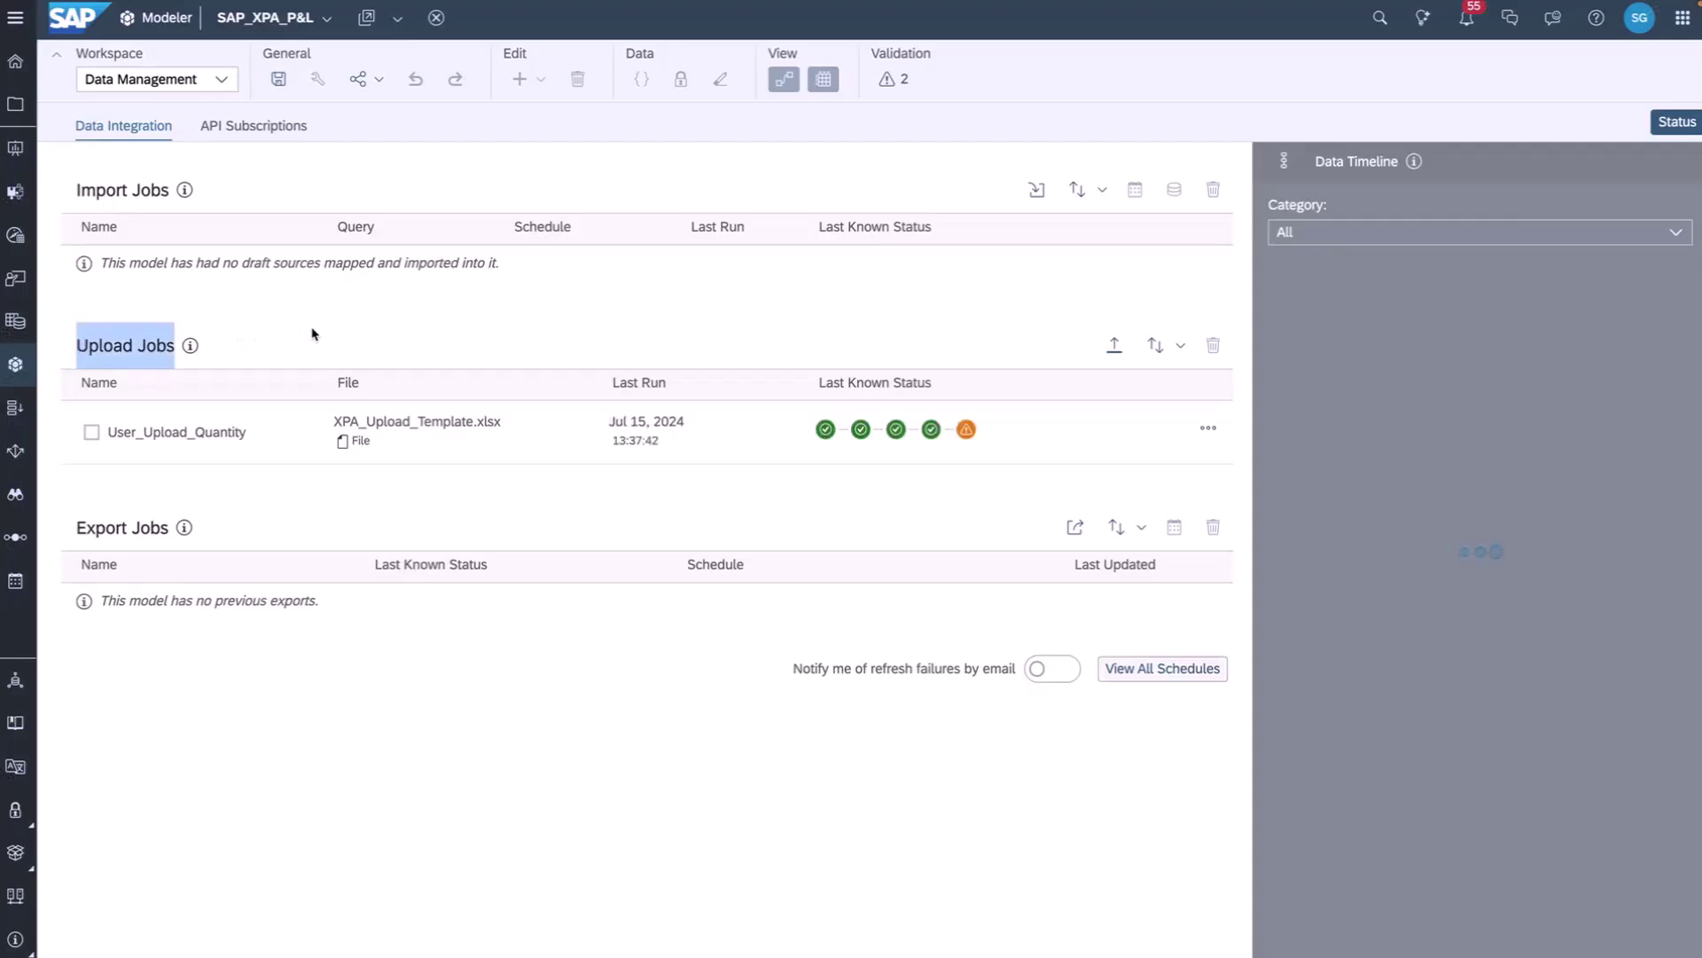
# Edit the User_Upload_Quantity job's template settings and go to the Map to Facts step
pyautogui.click(1202, 433)
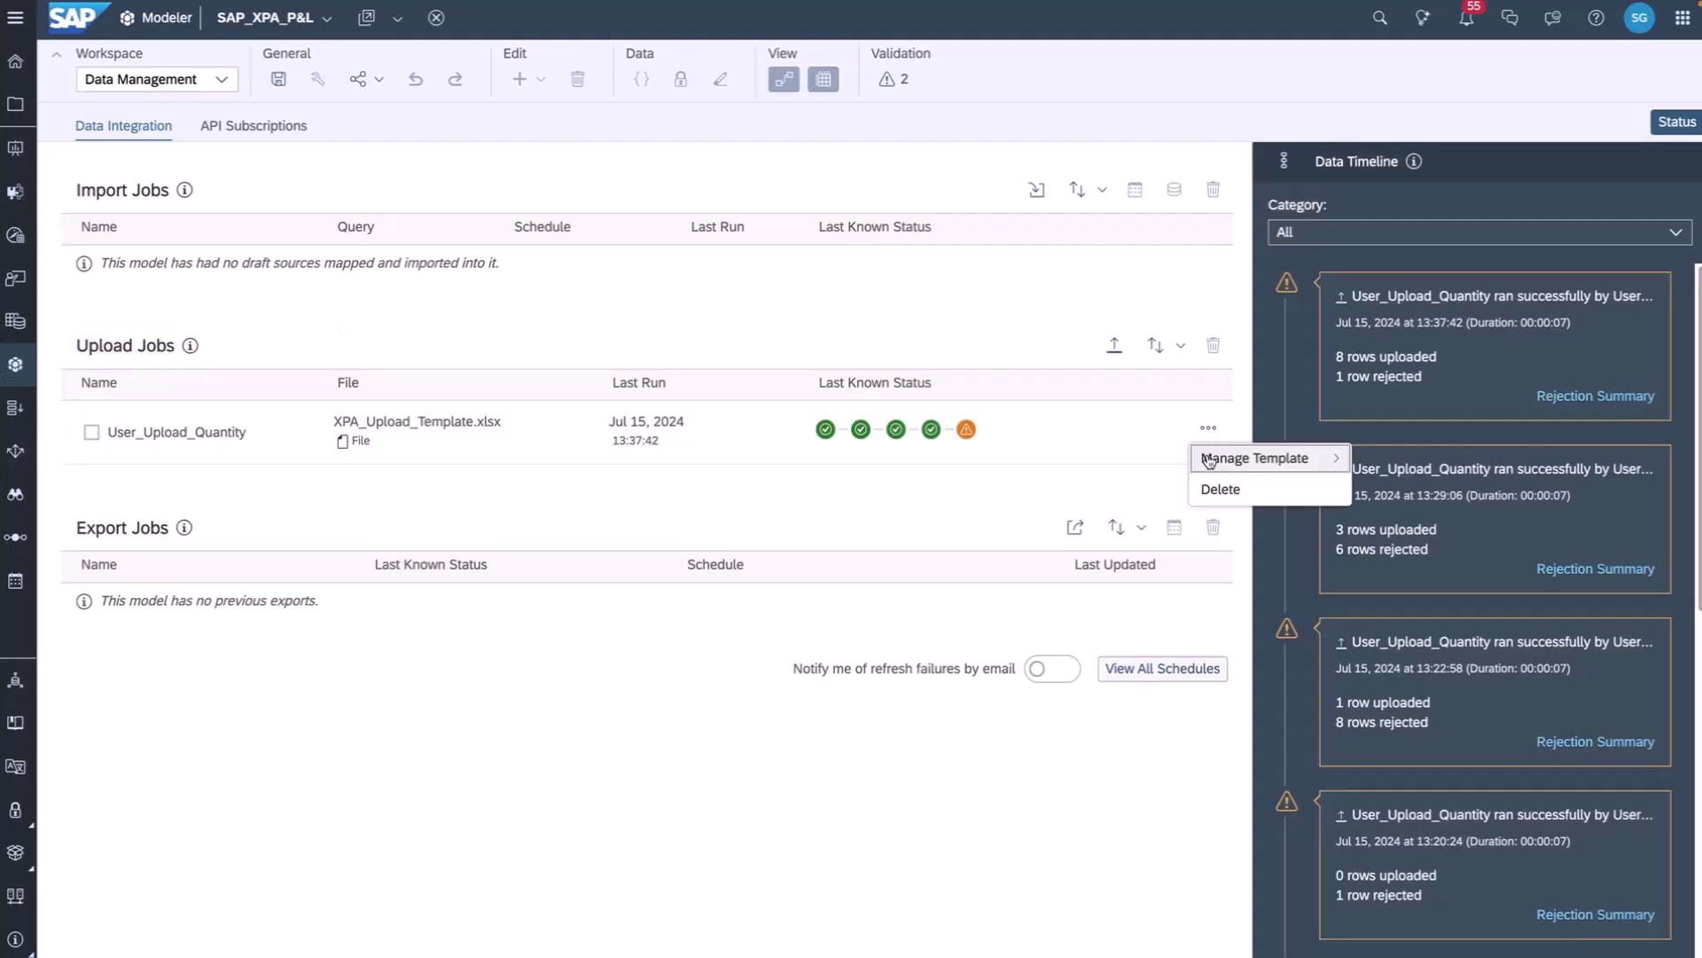
pyautogui.moveTo(1208, 457)
pyautogui.click(1363, 462)
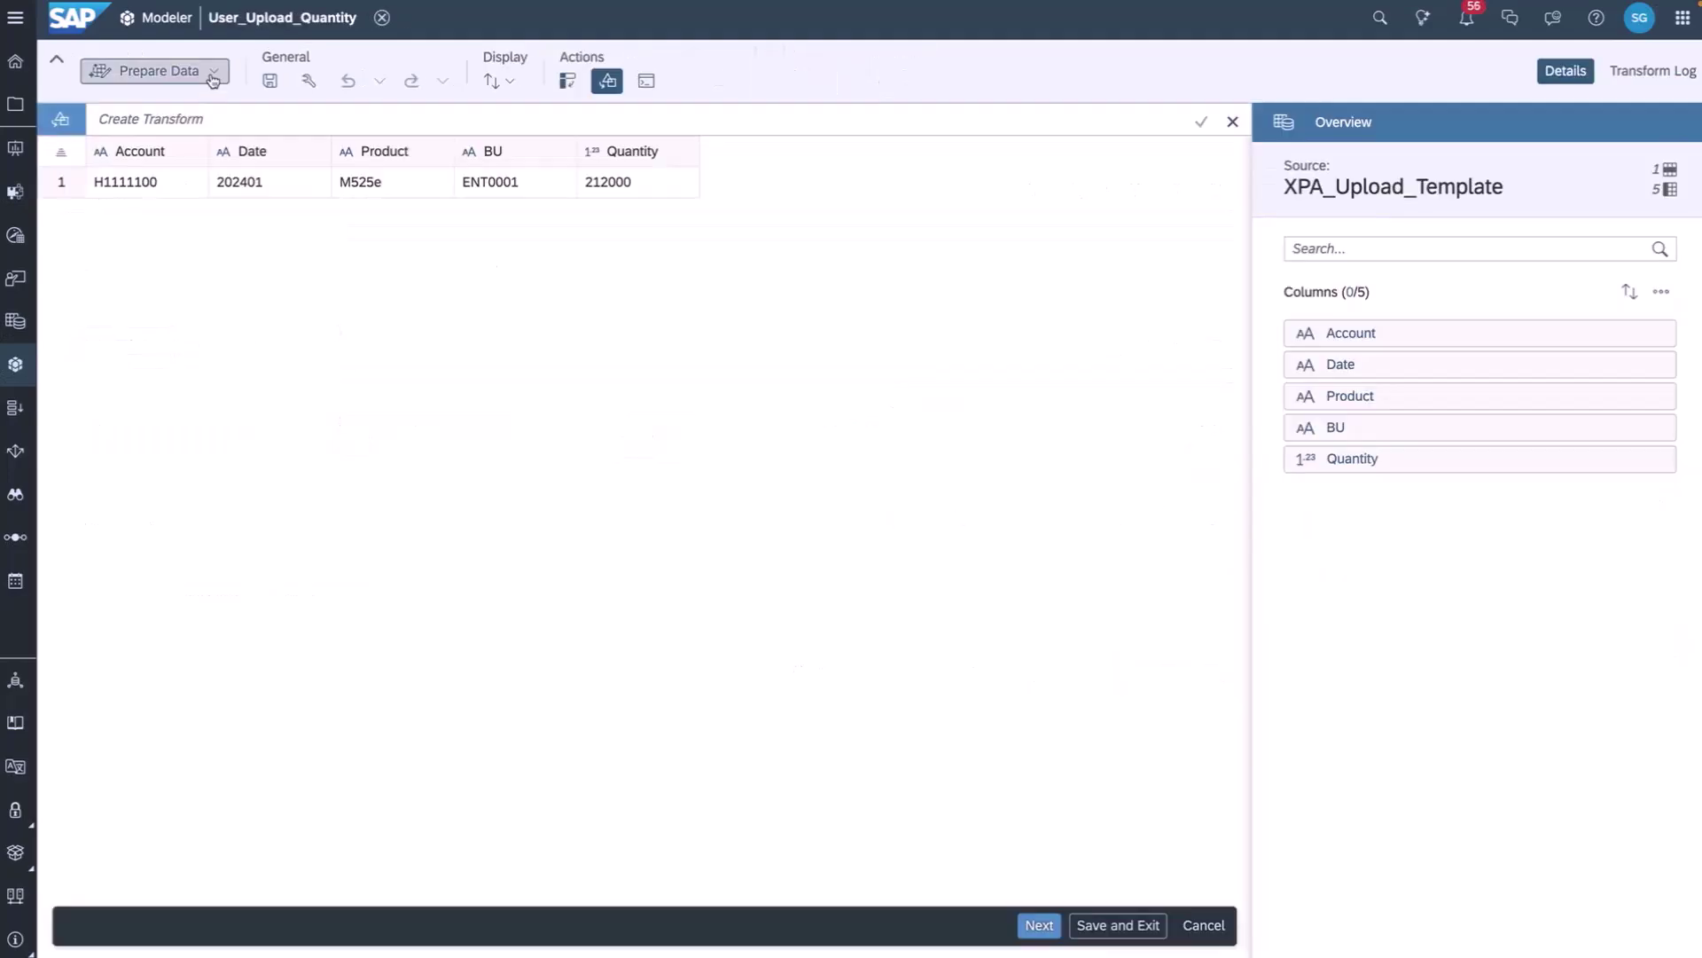
pyautogui.click(213, 81)
pyautogui.click(160, 143)
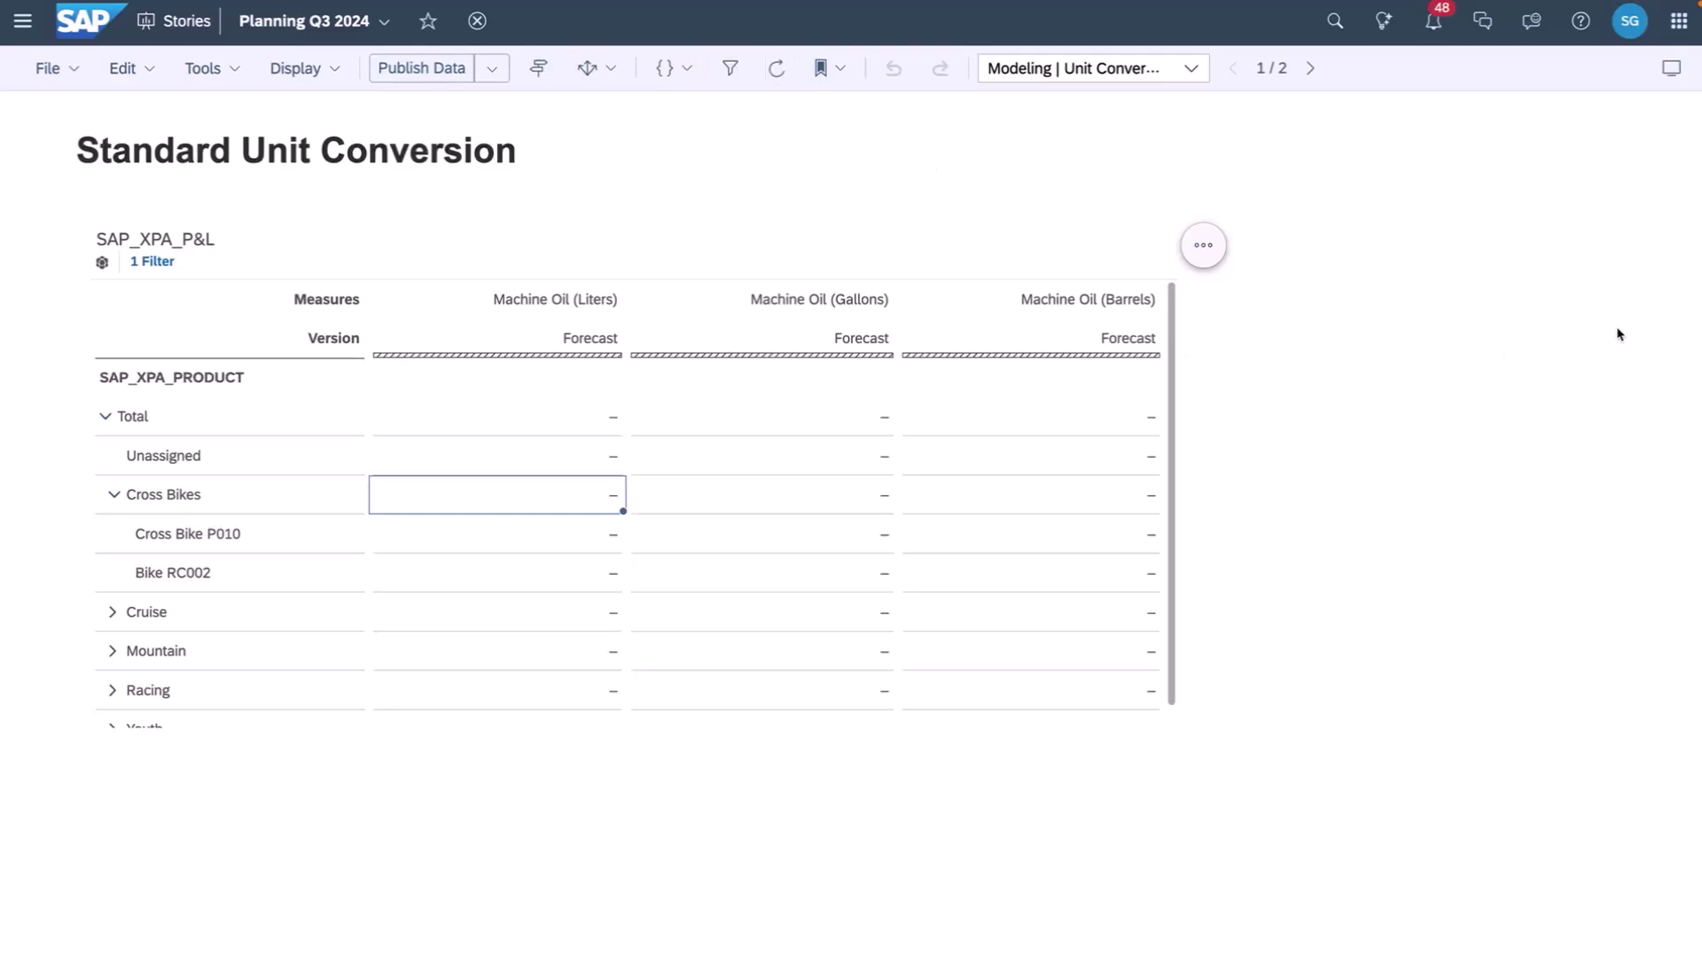
# Select the Machine Oil Liters, Gallons and Barrels columns to compare them
pyautogui.click(523, 307)
pyautogui.click(752, 307)
pyautogui.click(1019, 305)
pyautogui.click(593, 308)
pyautogui.click(883, 306)
pyautogui.click(1047, 296)
pyautogui.click(1042, 296)
# Enter 80 liters for Cross Bike P010, then 120 liters and 1 barrel for Bike RC002
pyautogui.click(530, 542)
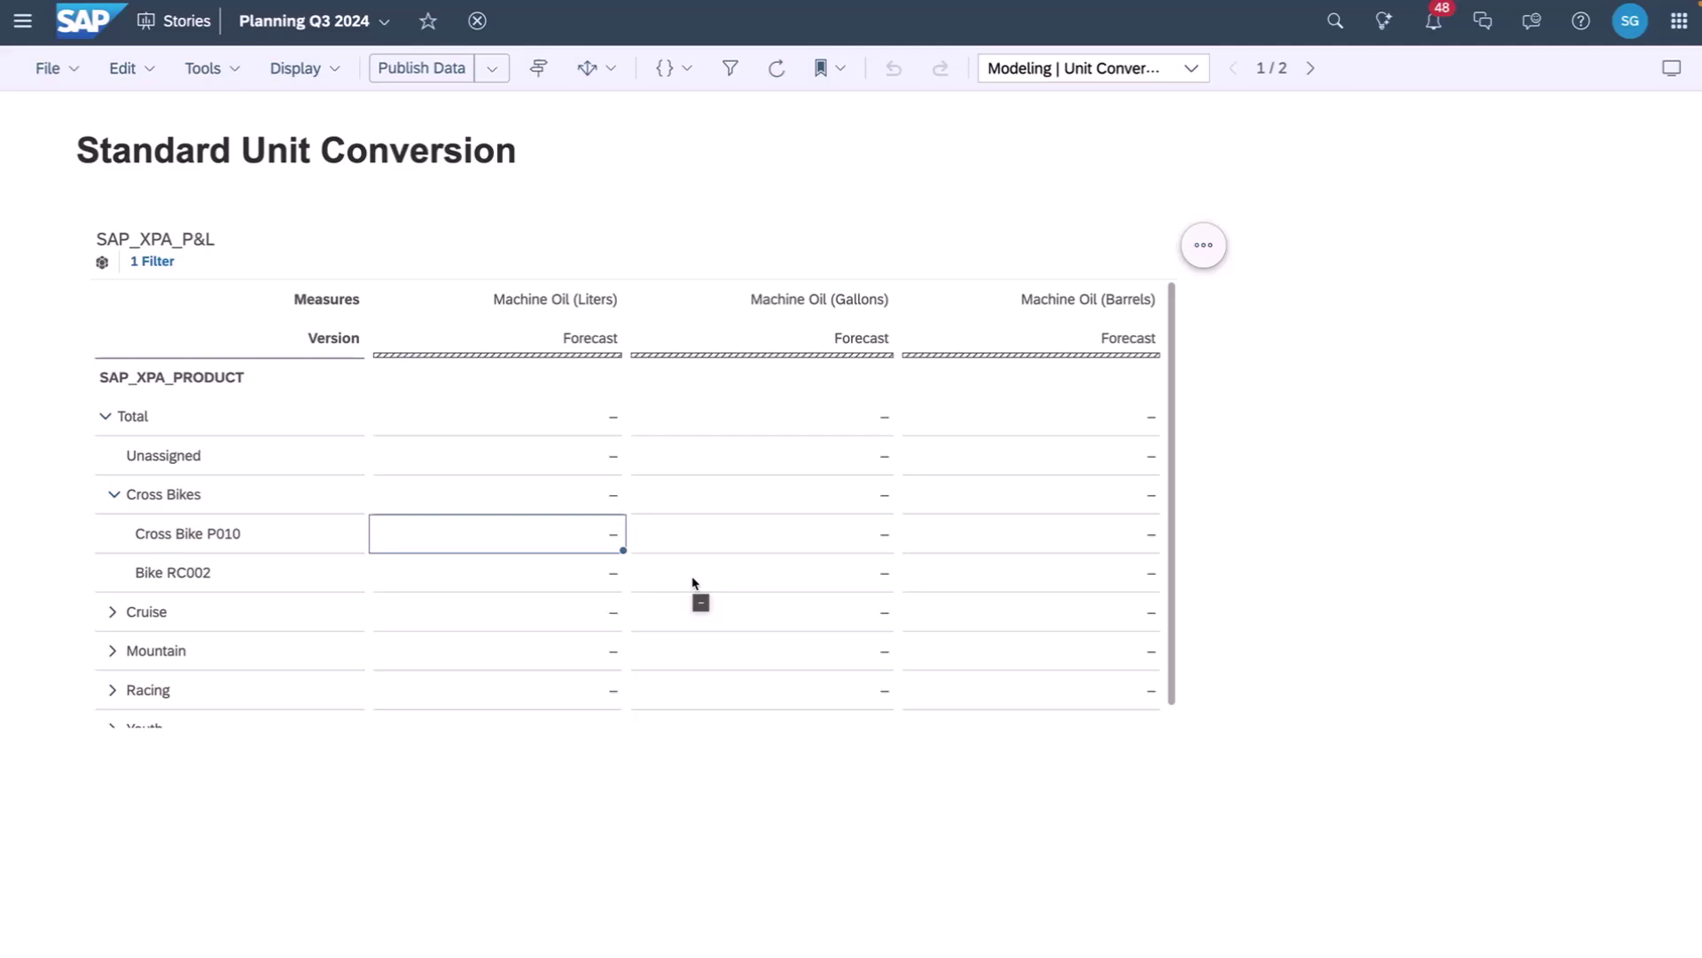
pyautogui.write('80')
pyautogui.press('Return')
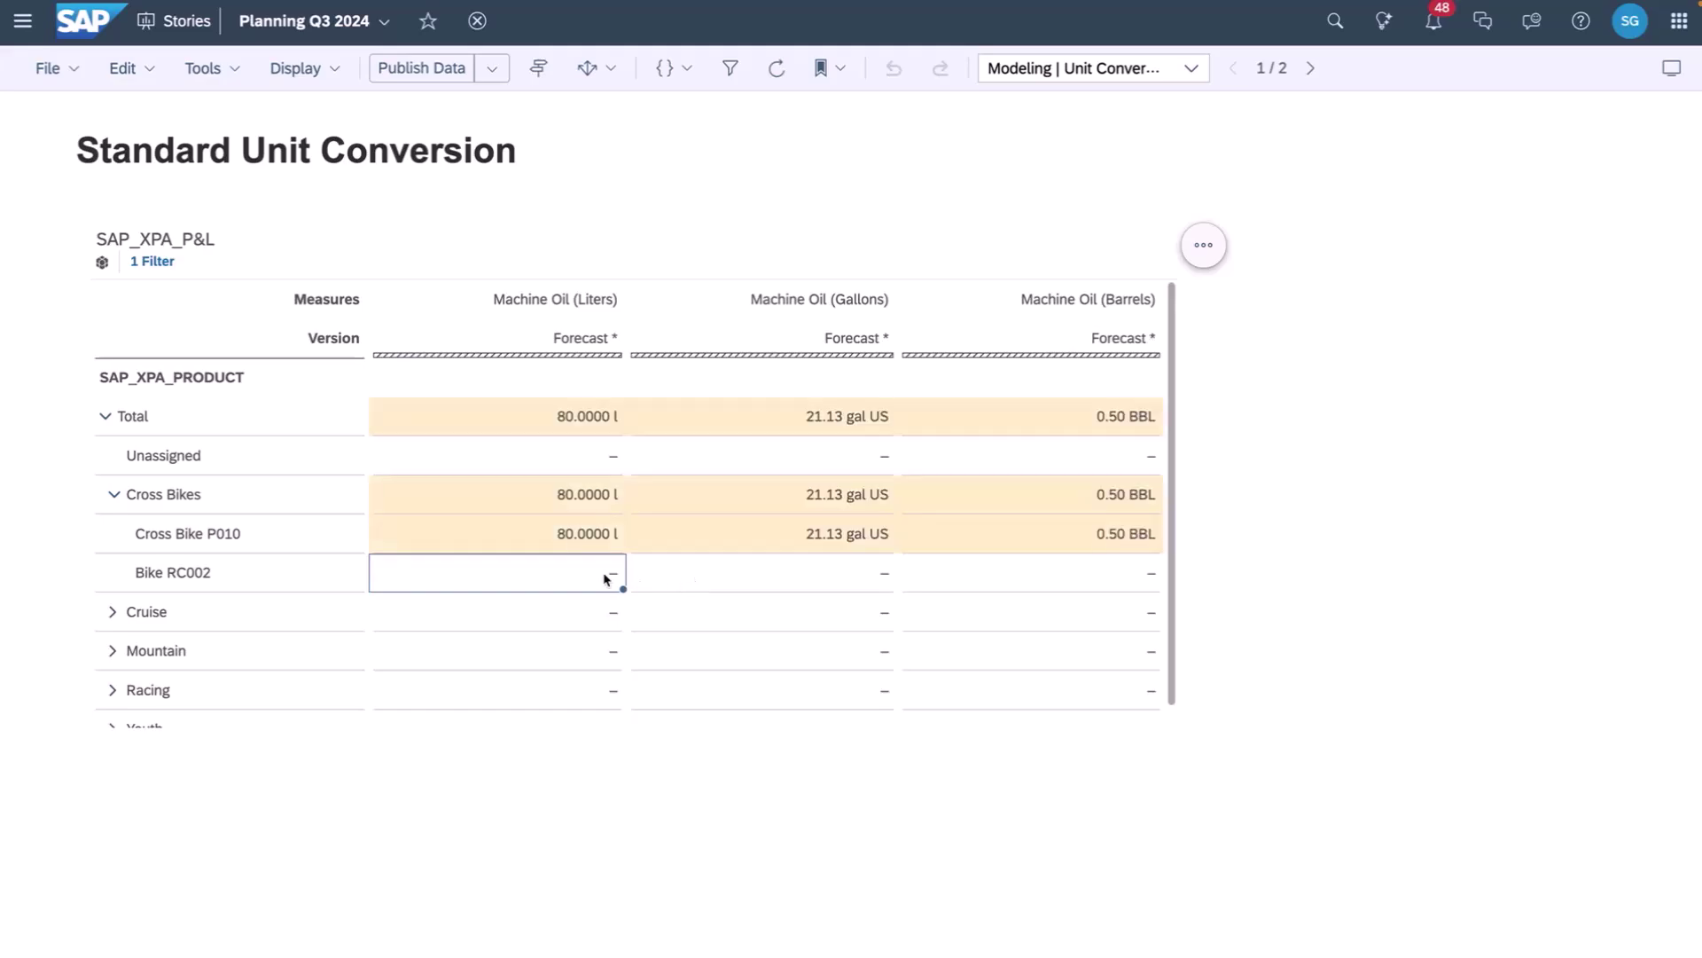
pyautogui.write('120')
pyautogui.press('Return')
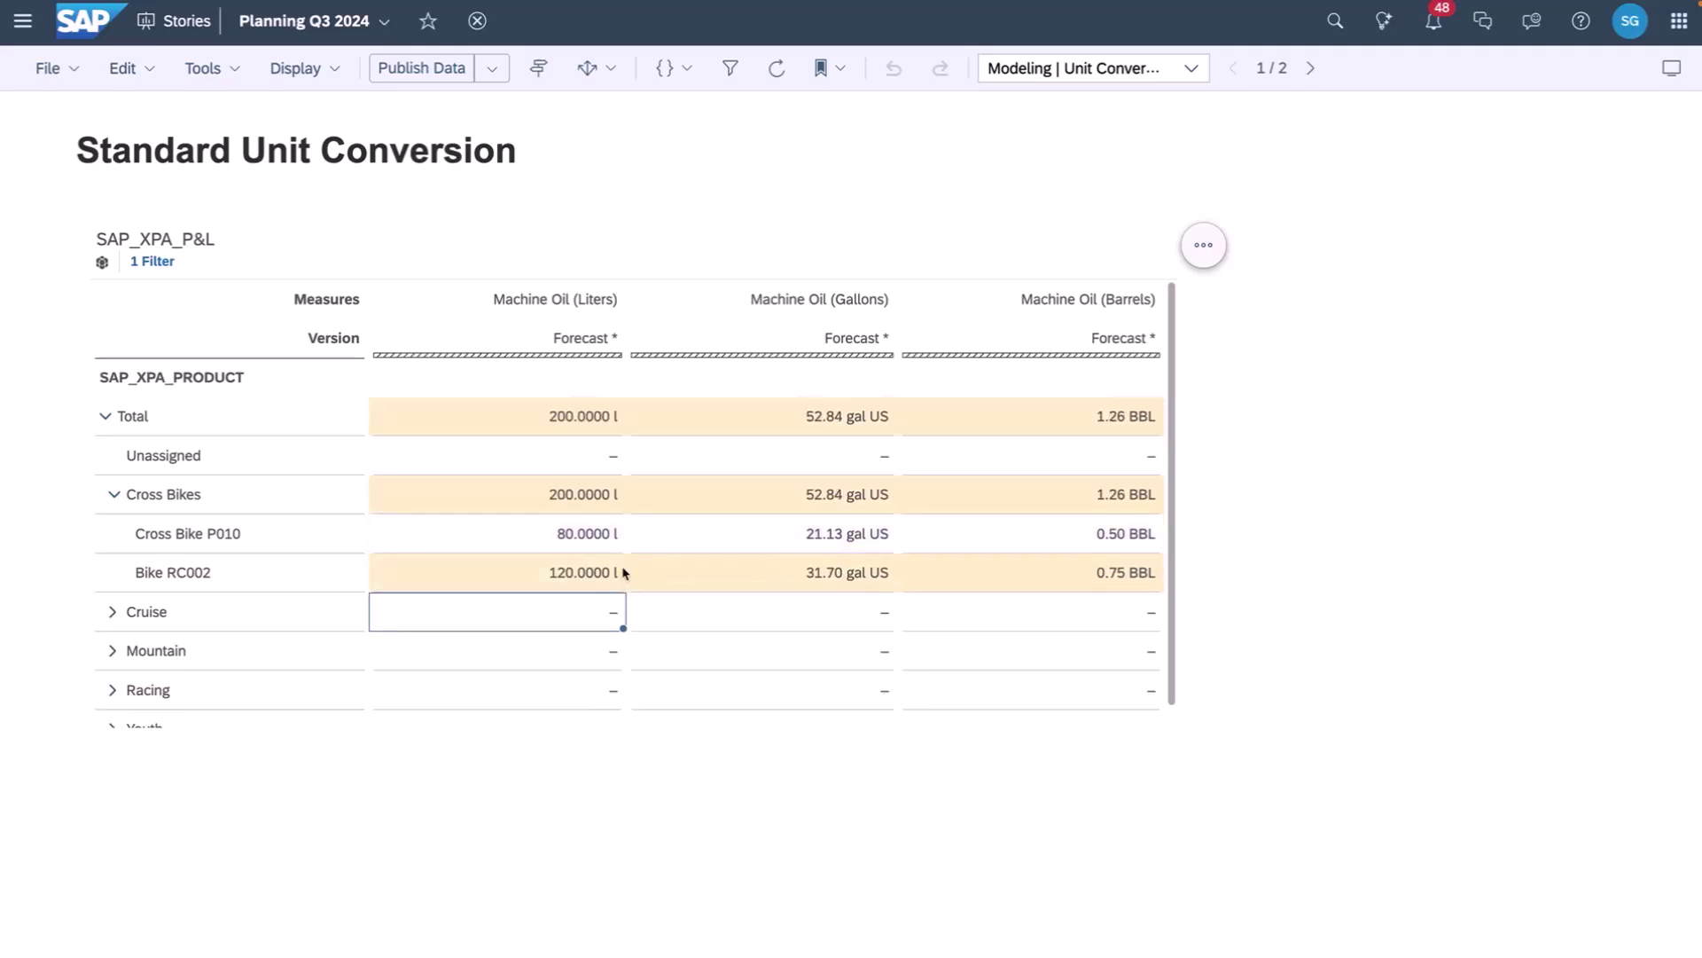
pyautogui.click(1105, 581)
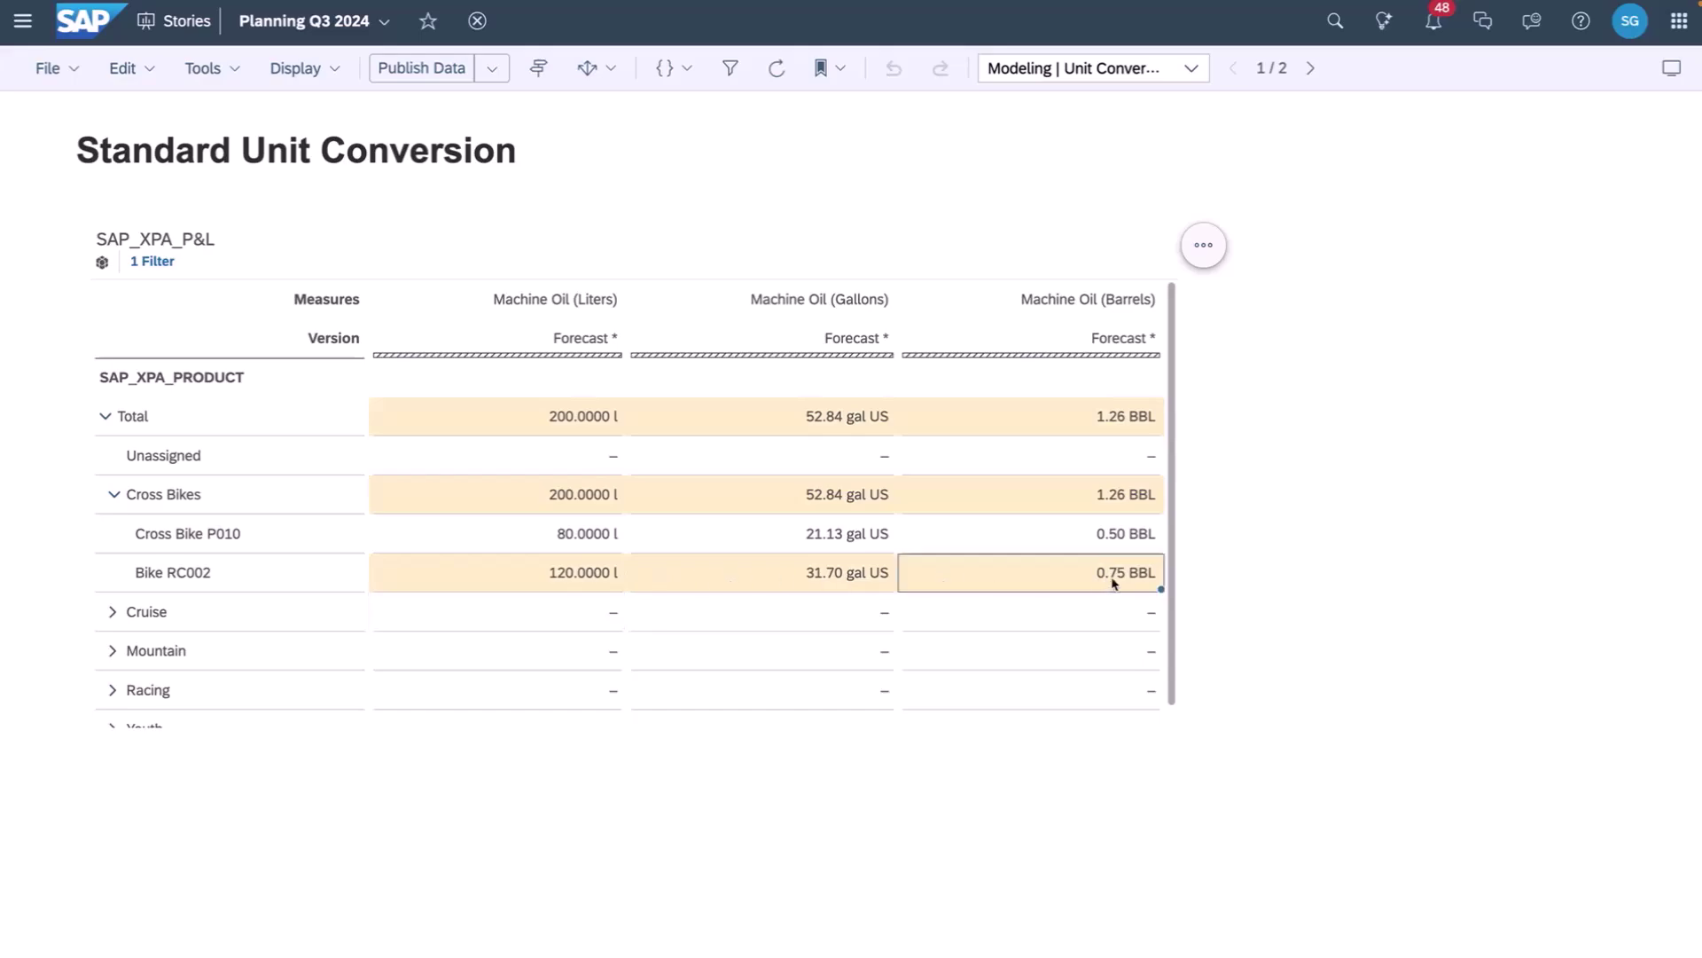
pyautogui.write('1')
pyautogui.press('Return')
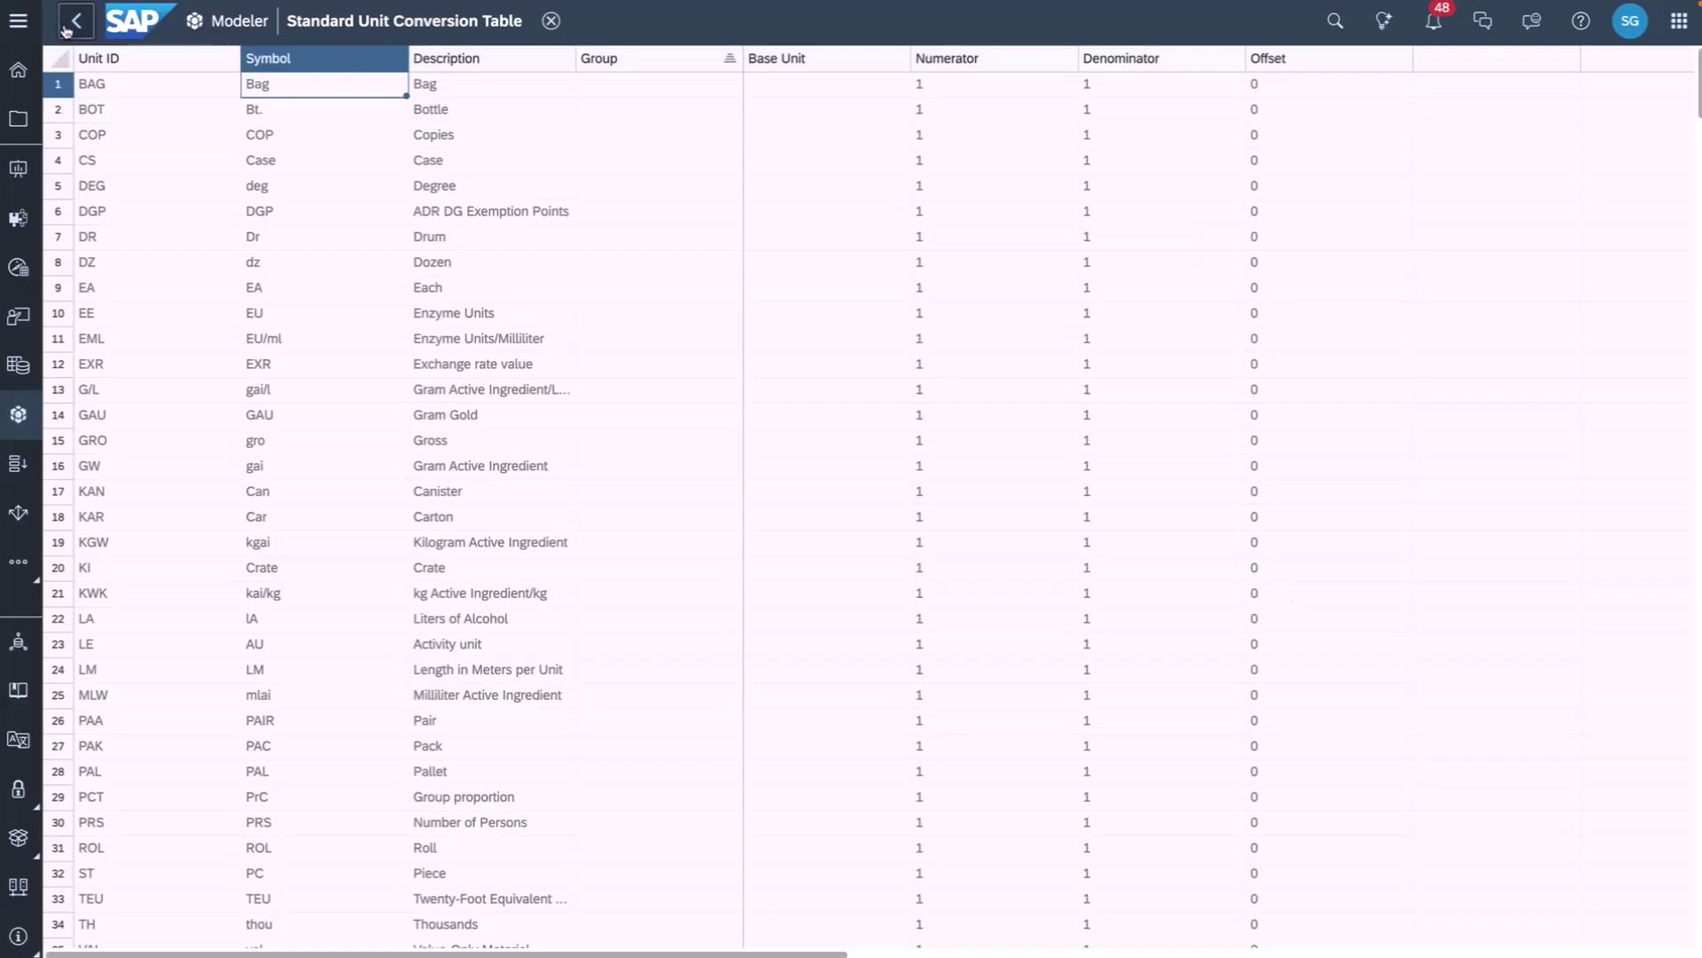
# Return to the Modeler start page and open Standard Unit Conversion from the conversion tables
pyautogui.click(64, 28)
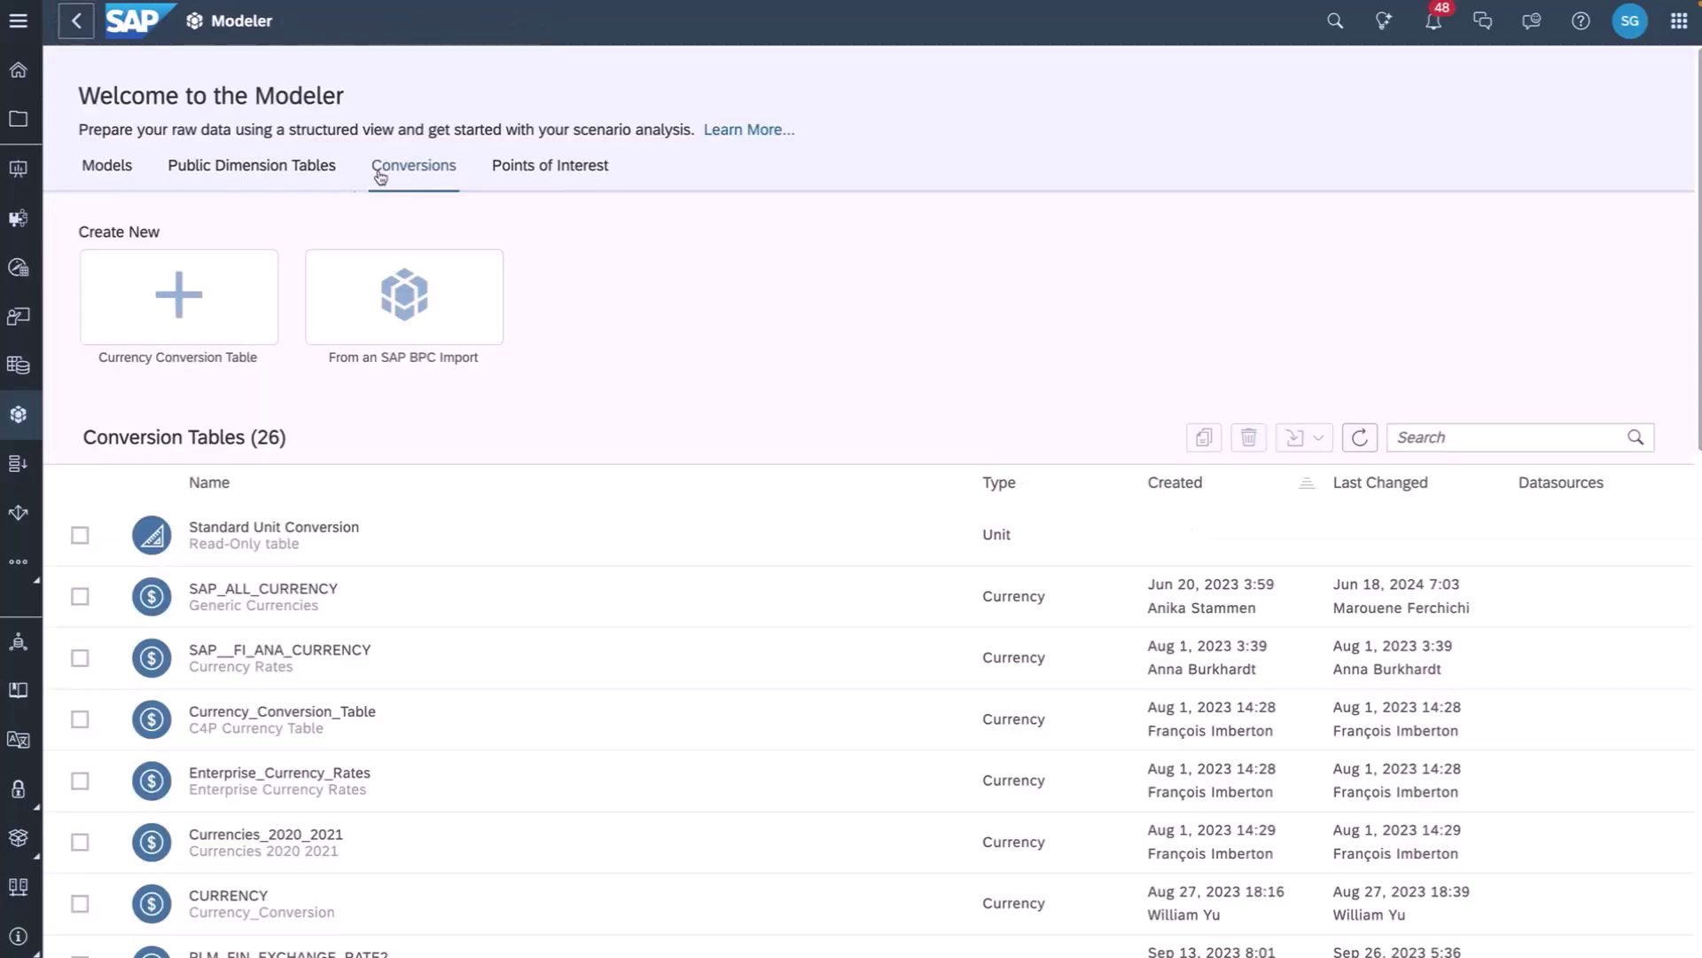
pyautogui.click(106, 170)
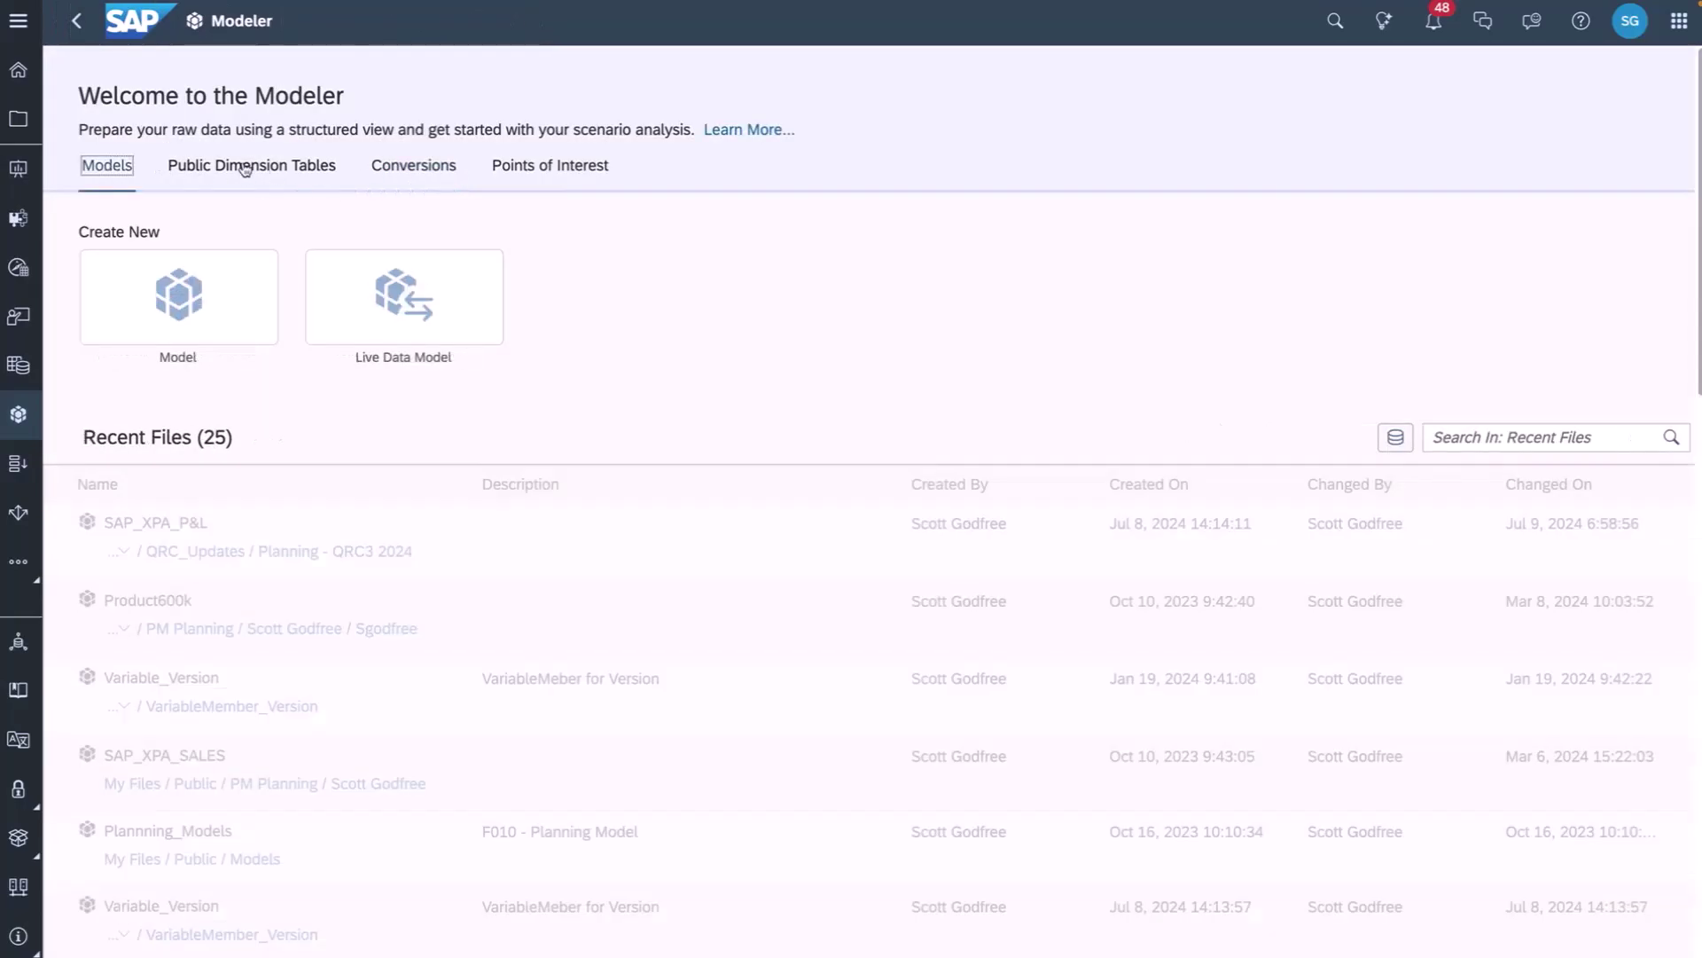
pyautogui.click(399, 174)
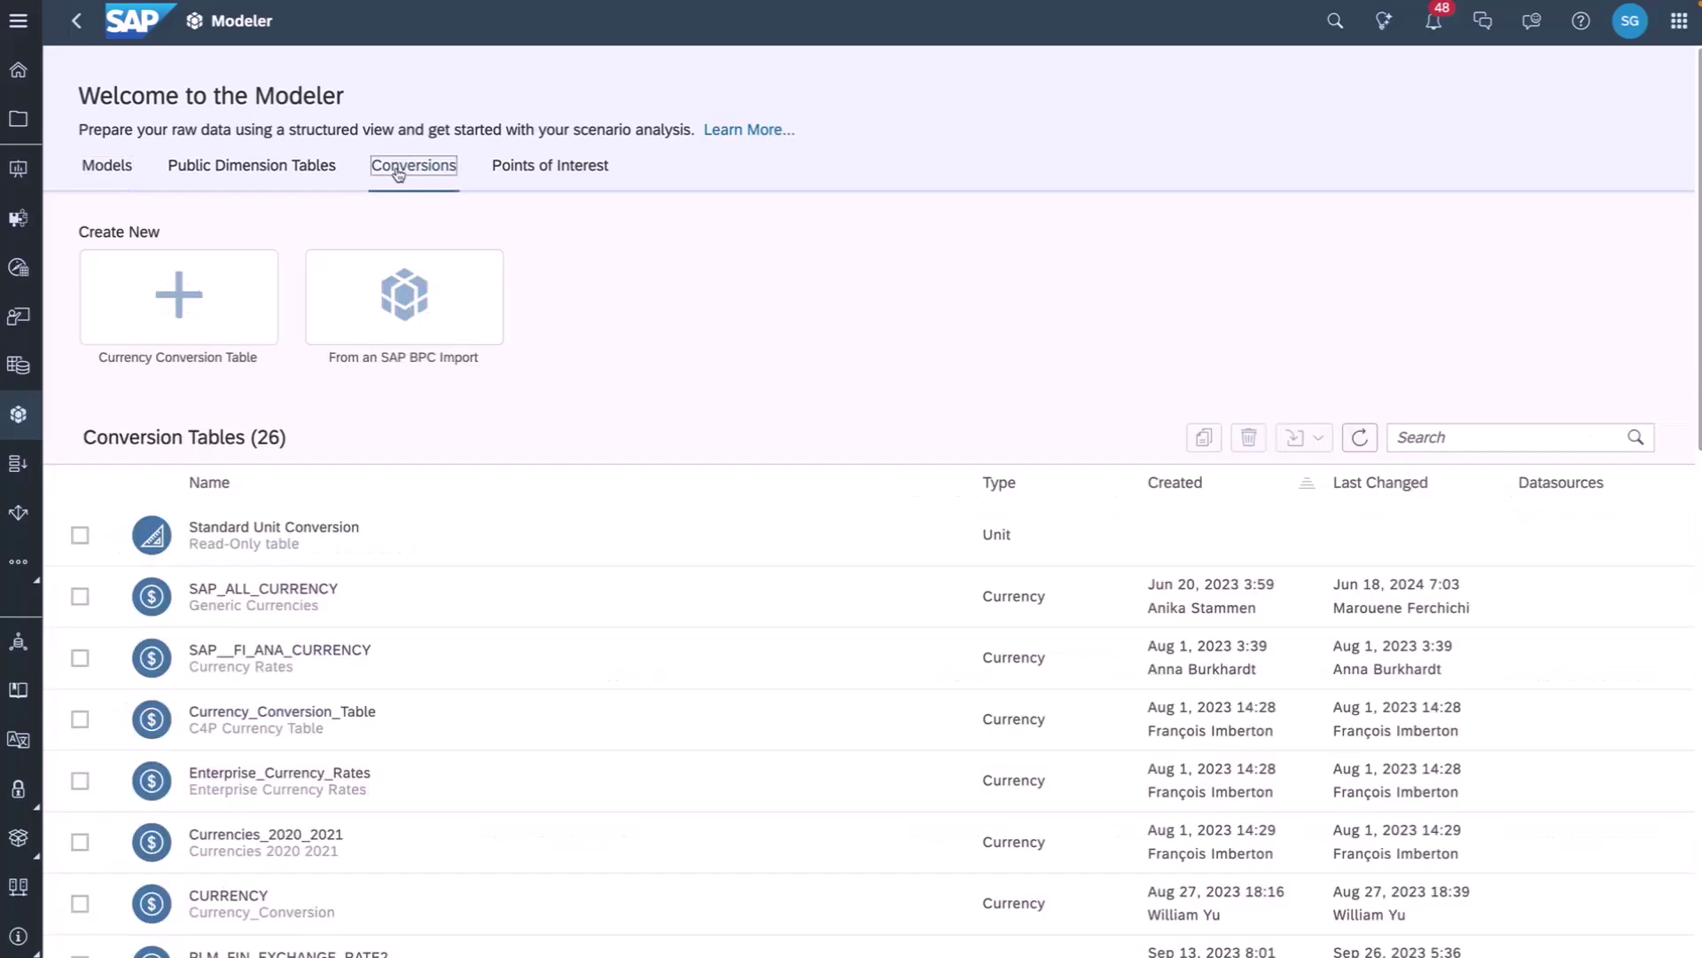
pyautogui.click(315, 536)
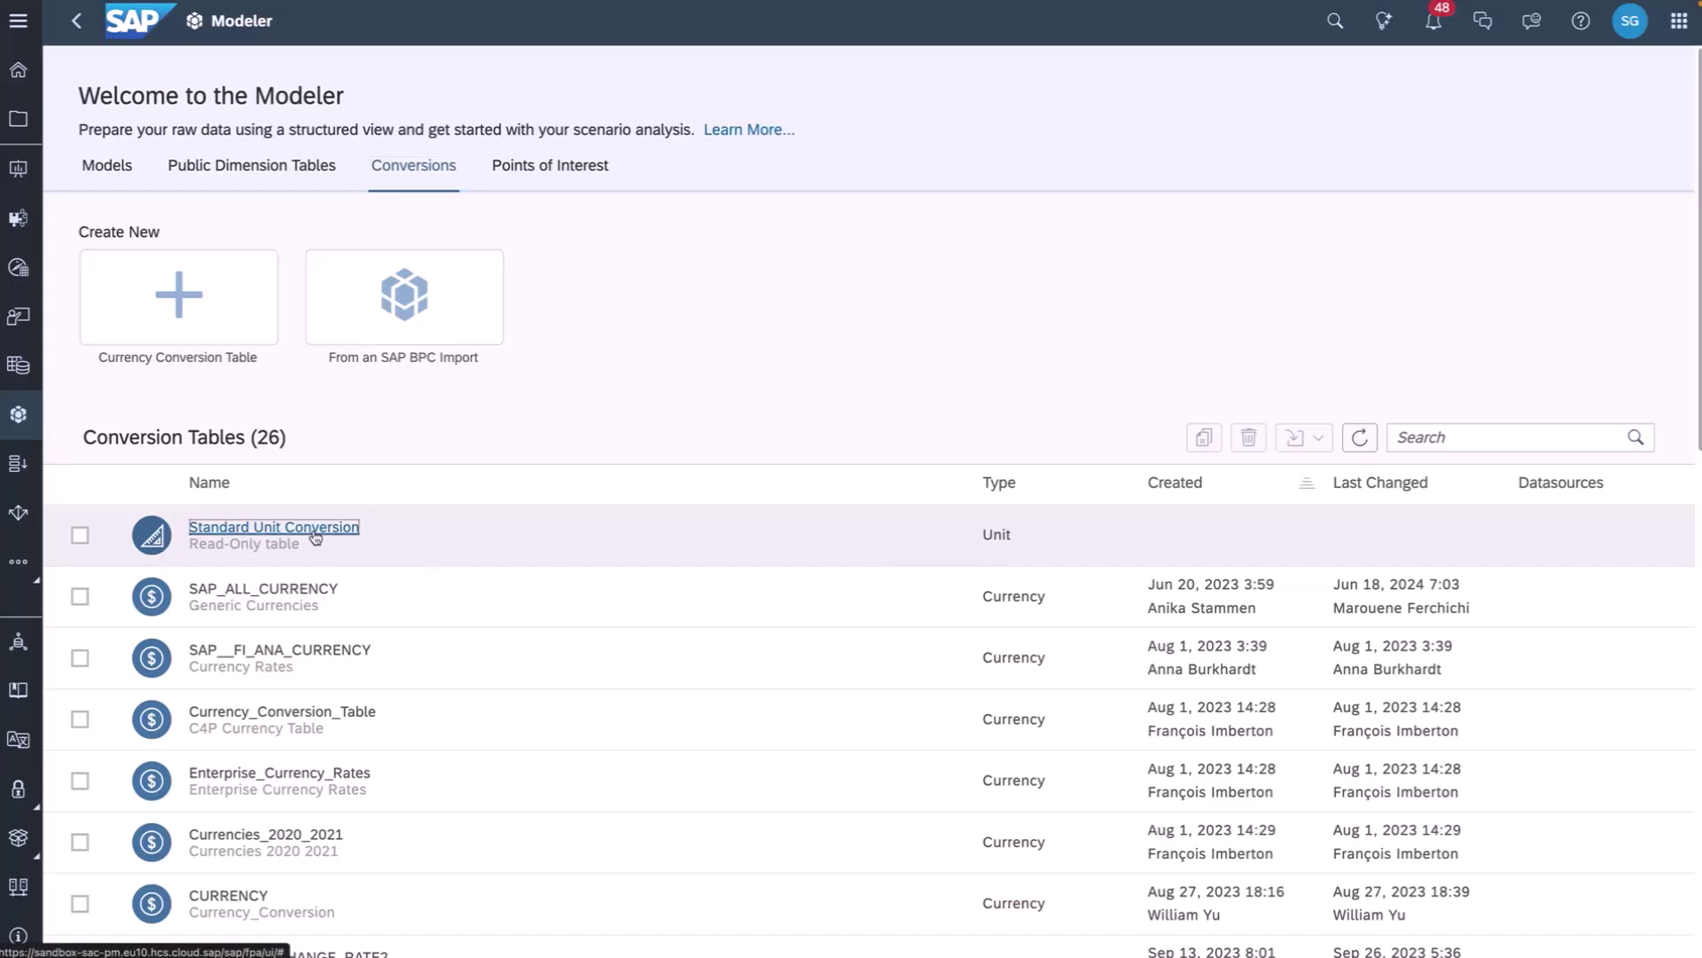
# Switch the SAP_XPA_P&L model to its Calculations workspace
pyautogui.scroll(-15, 781, 356)
pyautogui.scroll(10, 781, 355)
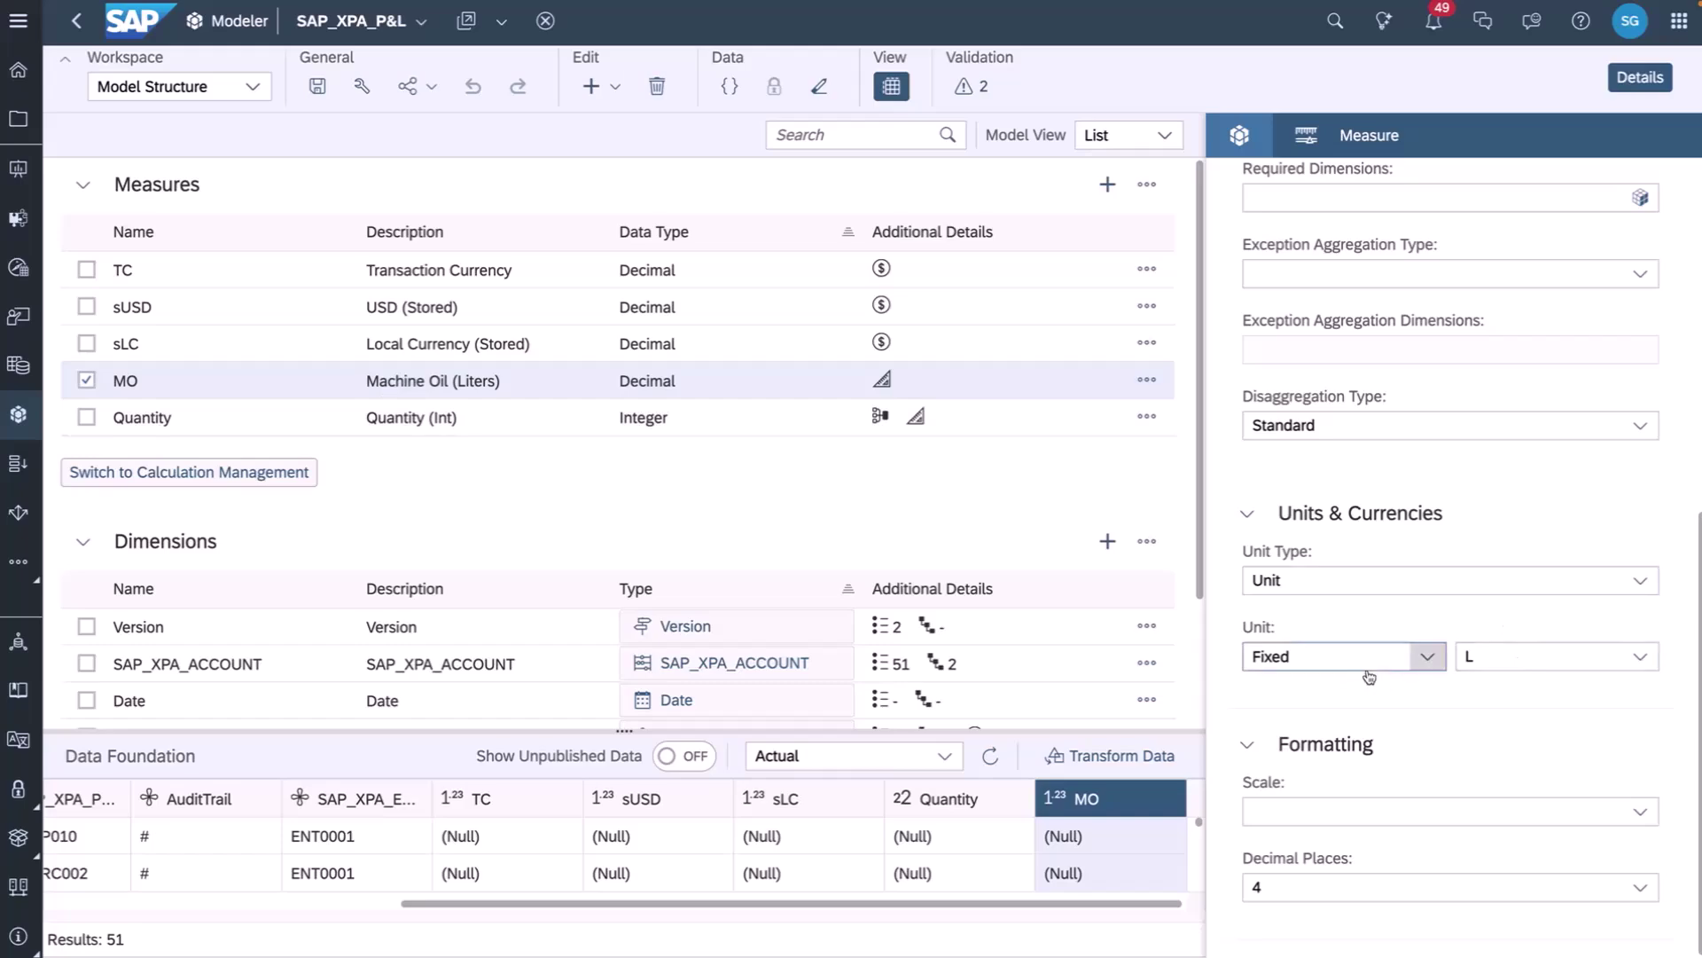
pyautogui.click(252, 86)
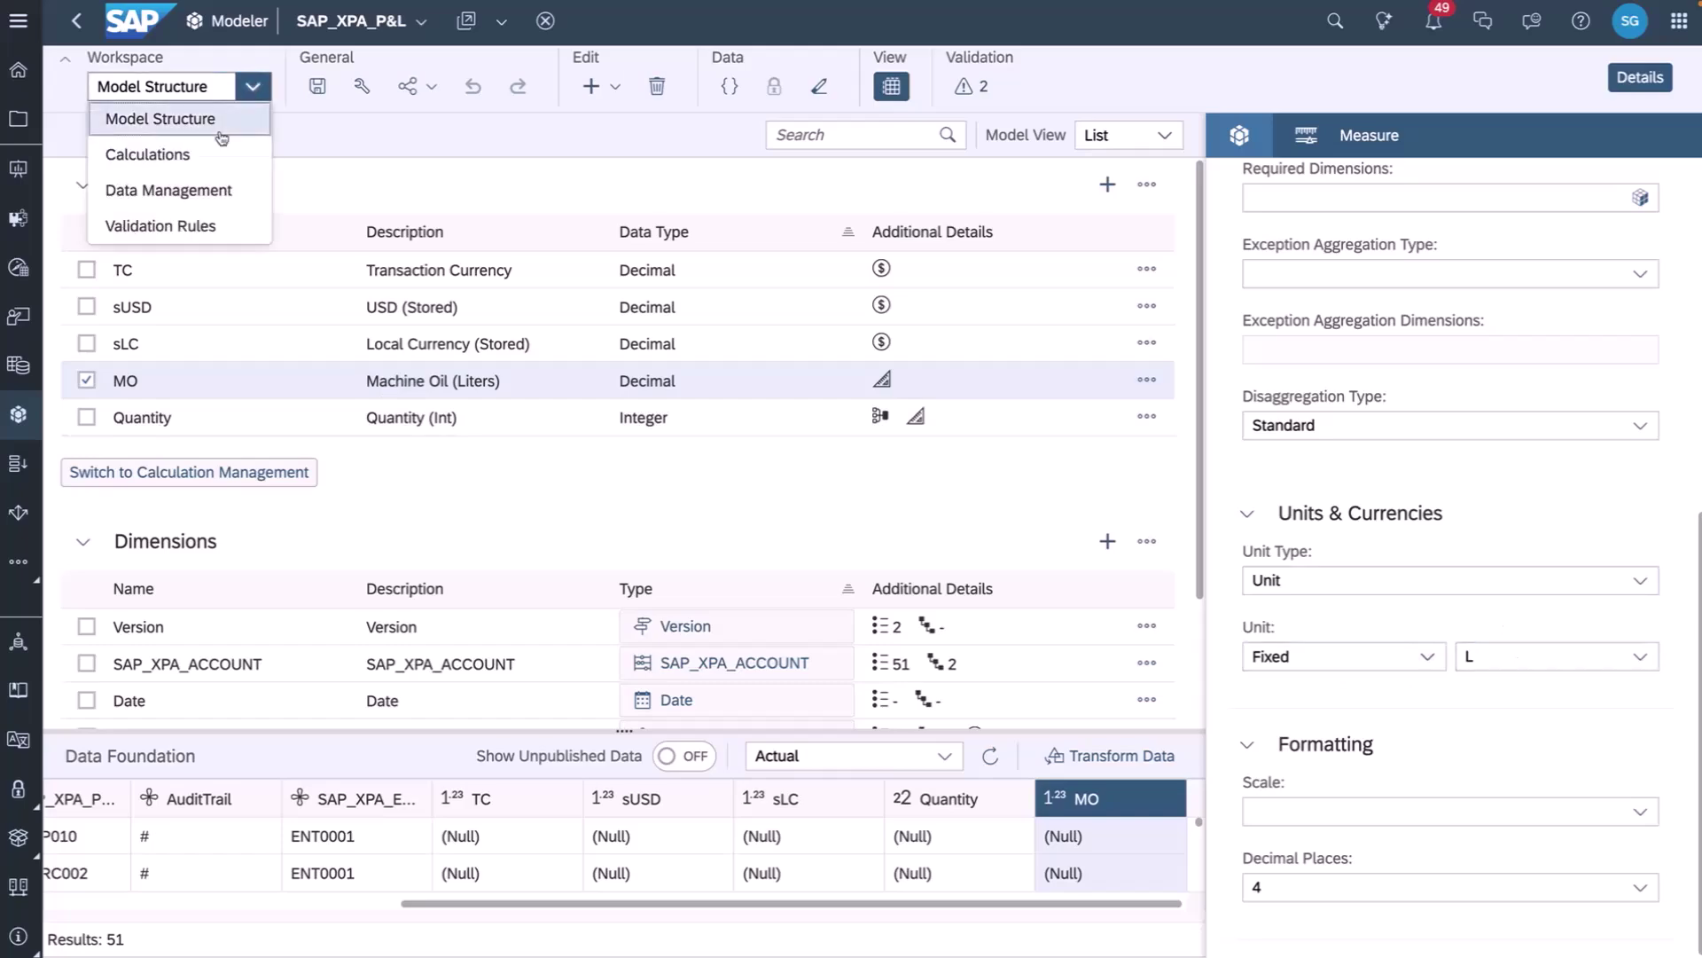
pyautogui.click(209, 155)
# Inspect the details of the MOG and MOB conversion measures
pyautogui.scroll(-10, 363, 687)
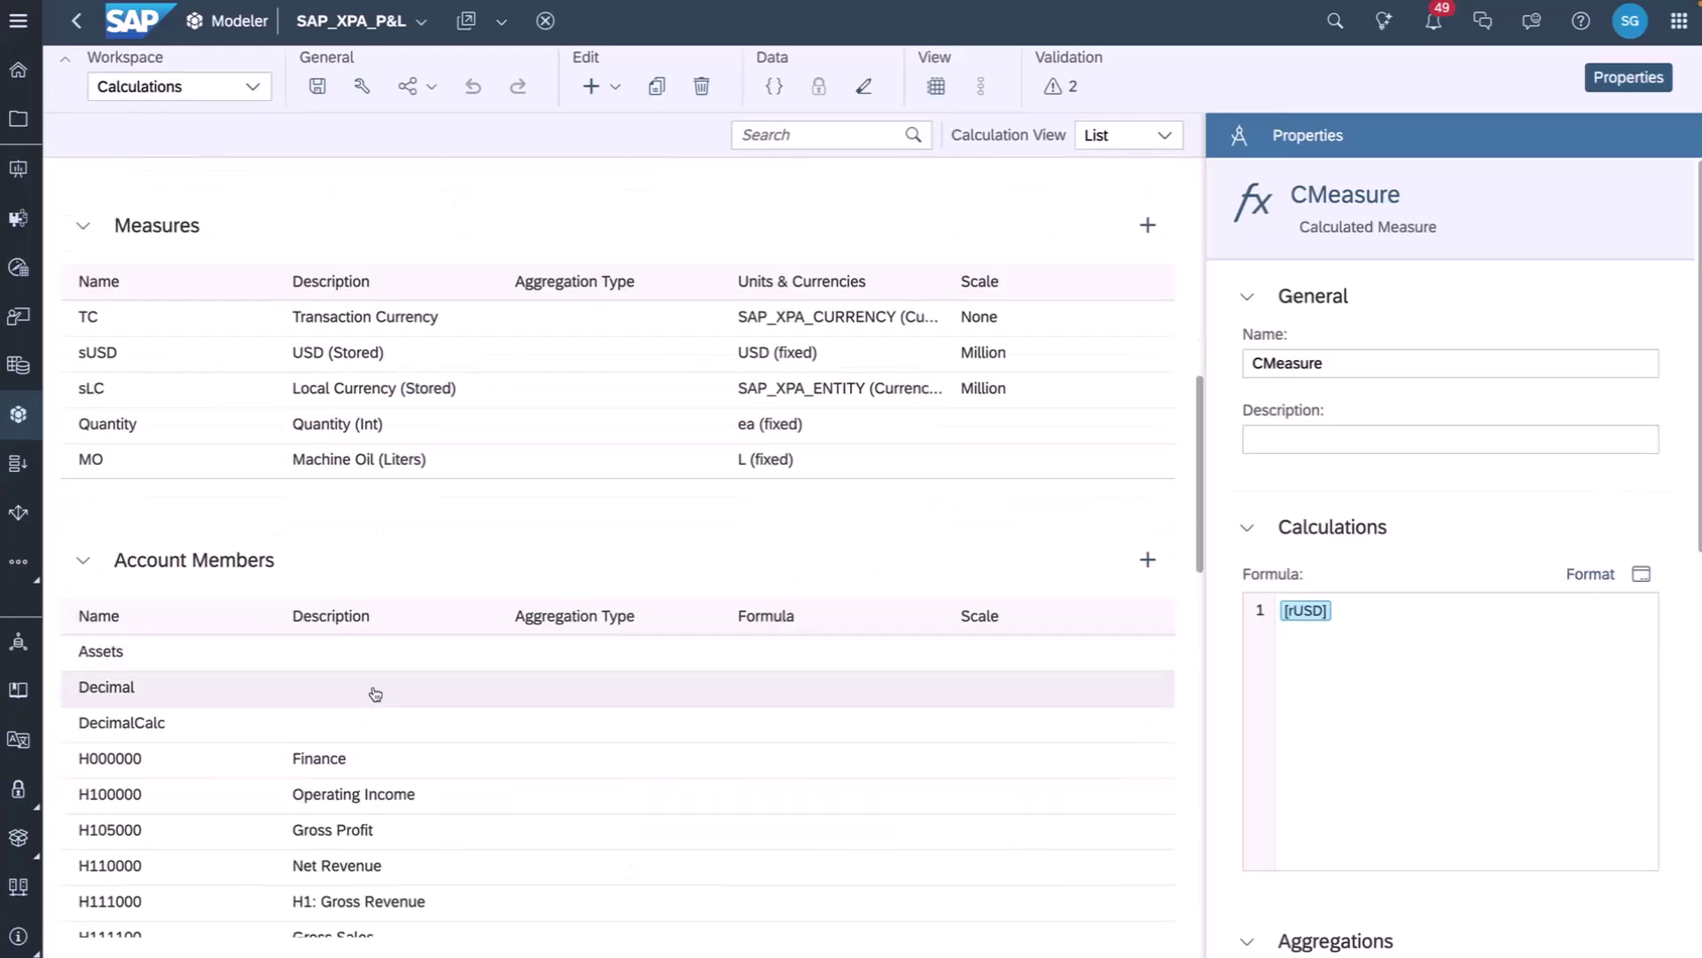
pyautogui.scroll(5, 258, 524)
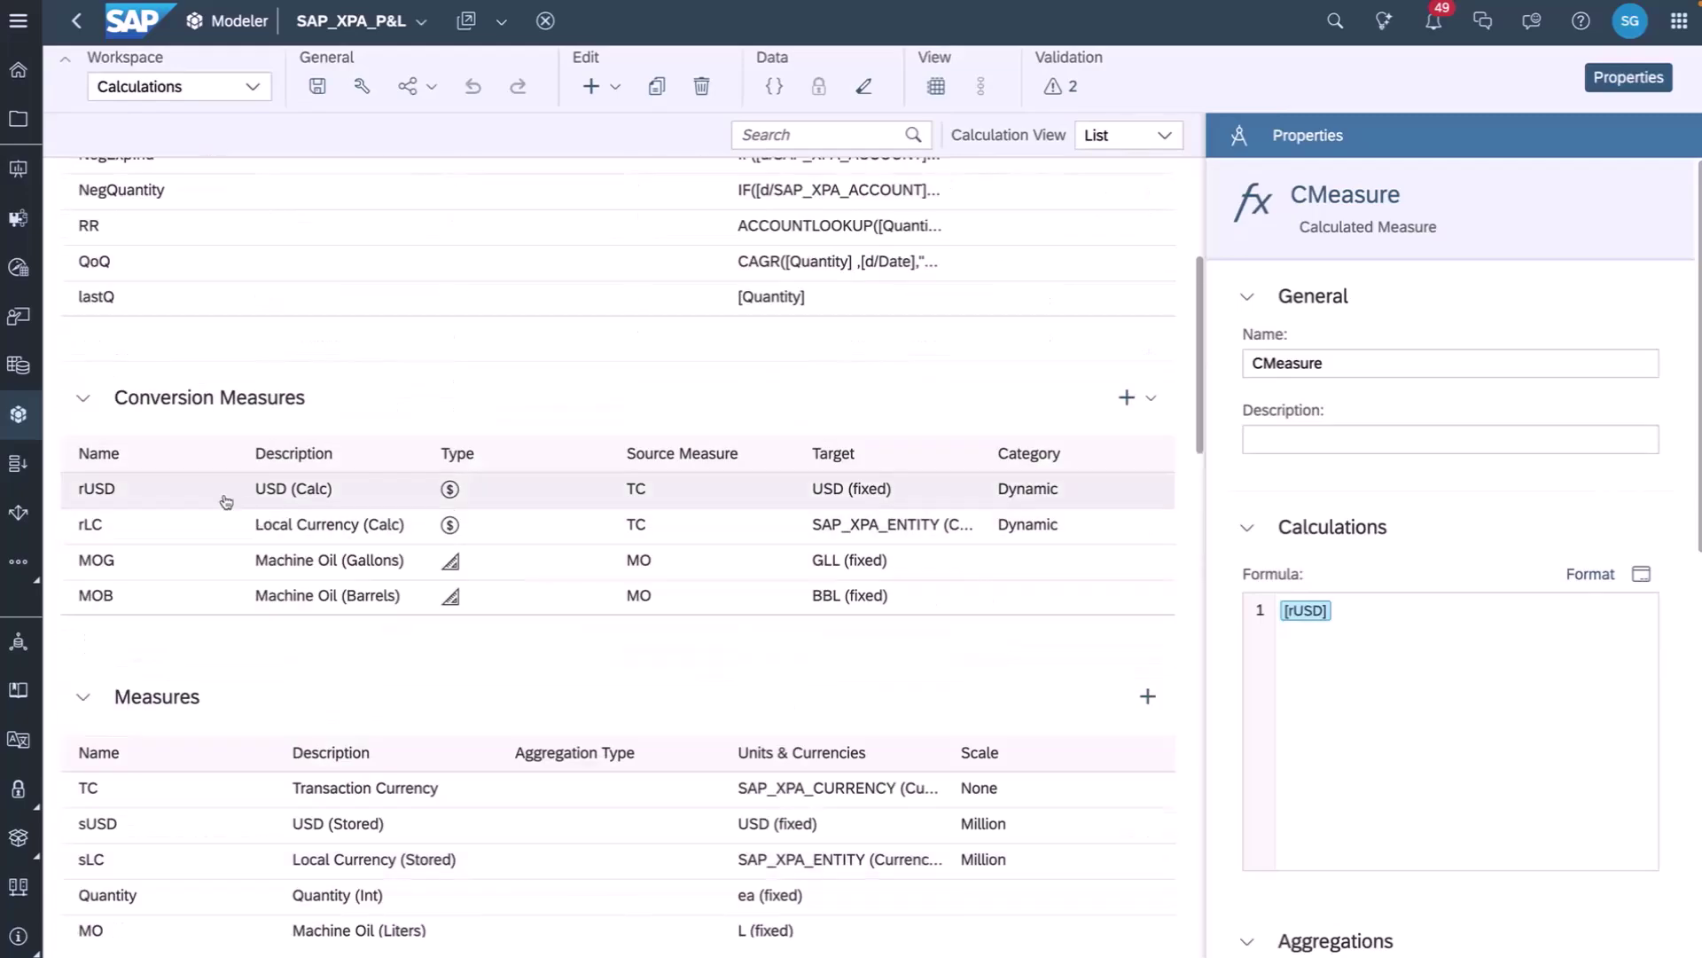
pyautogui.scroll(-2, 209, 416)
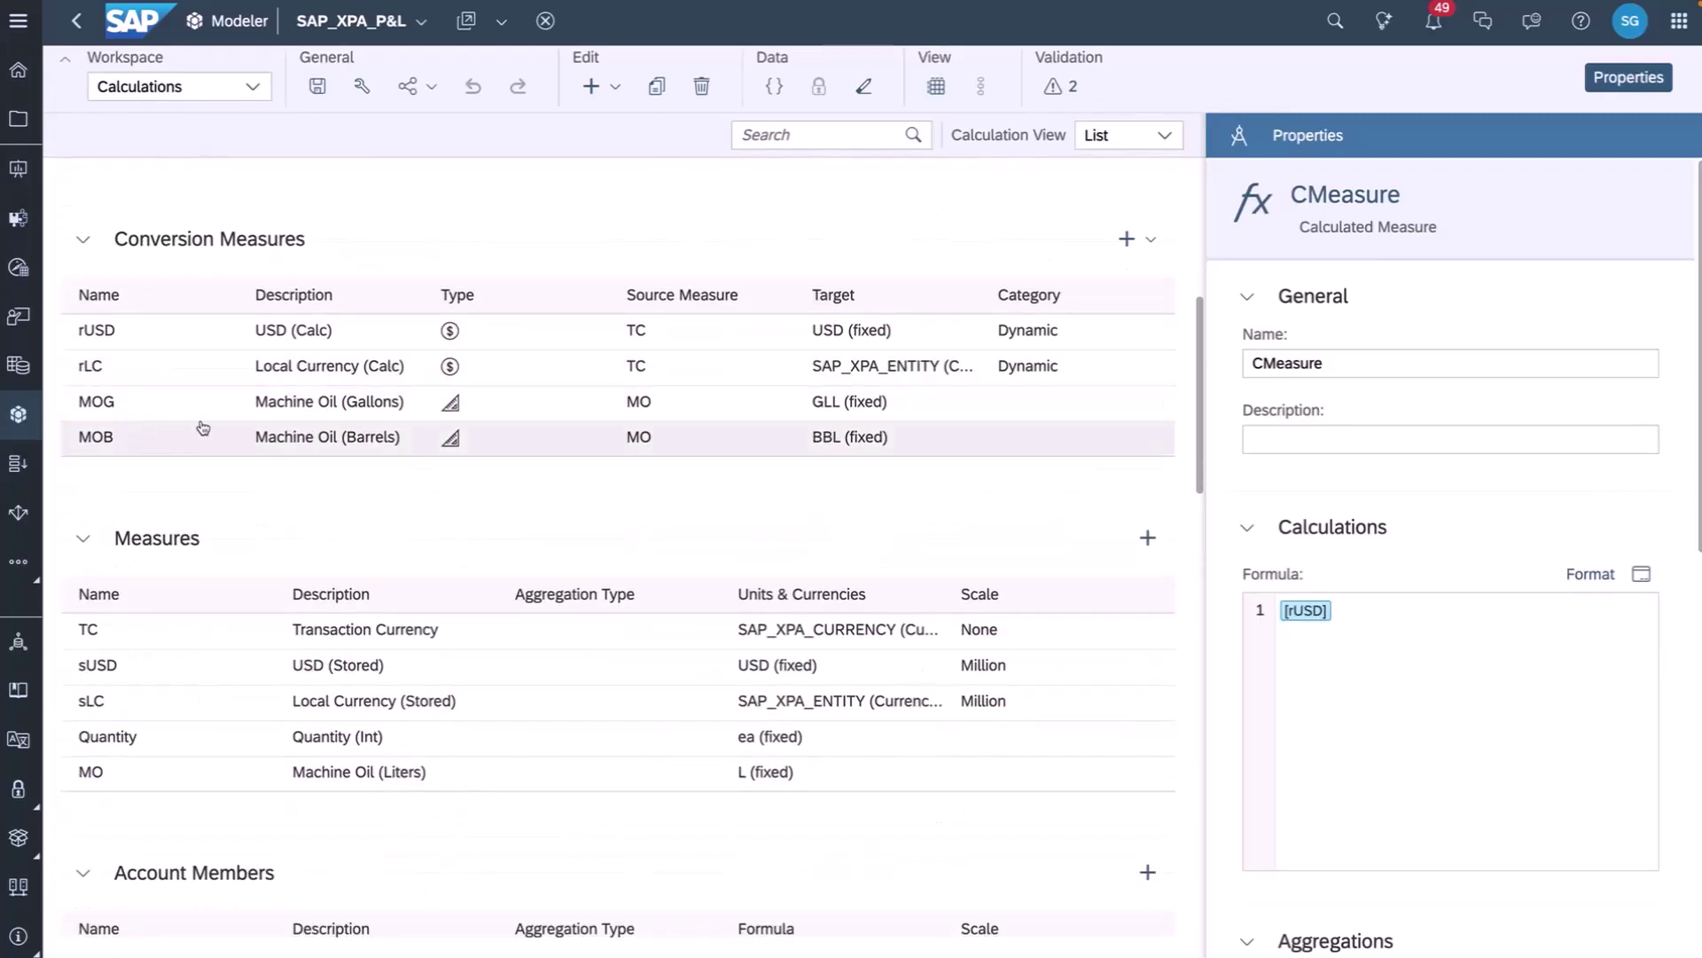
pyautogui.click(223, 414)
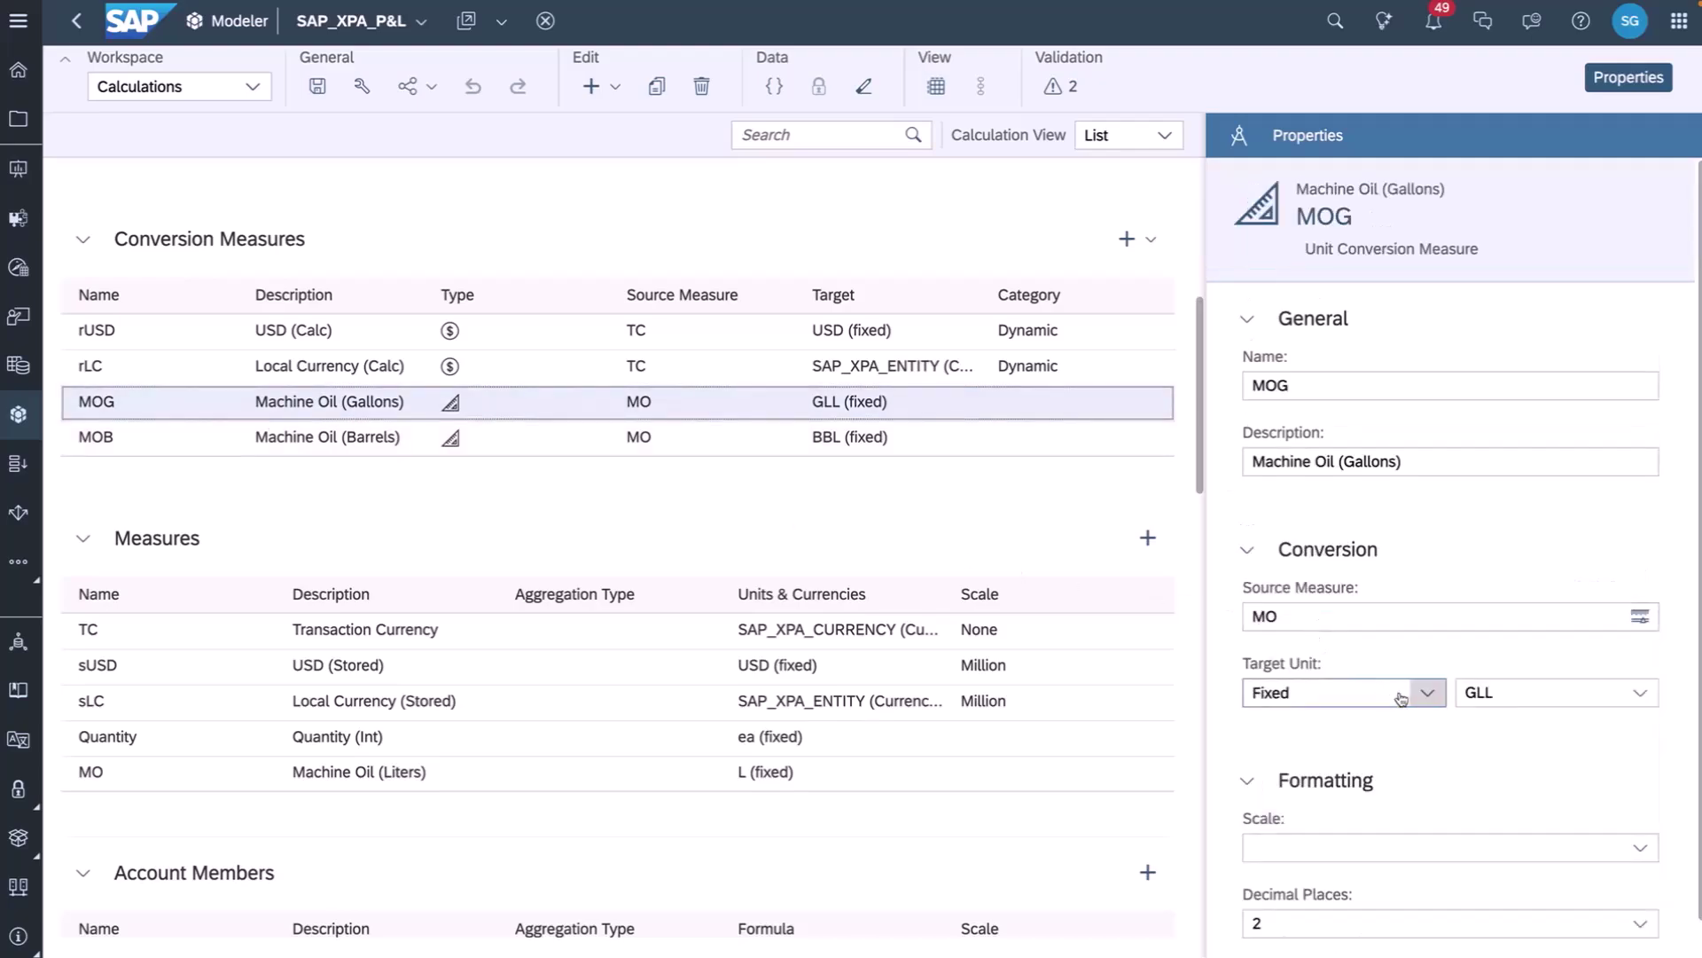
pyautogui.click(227, 451)
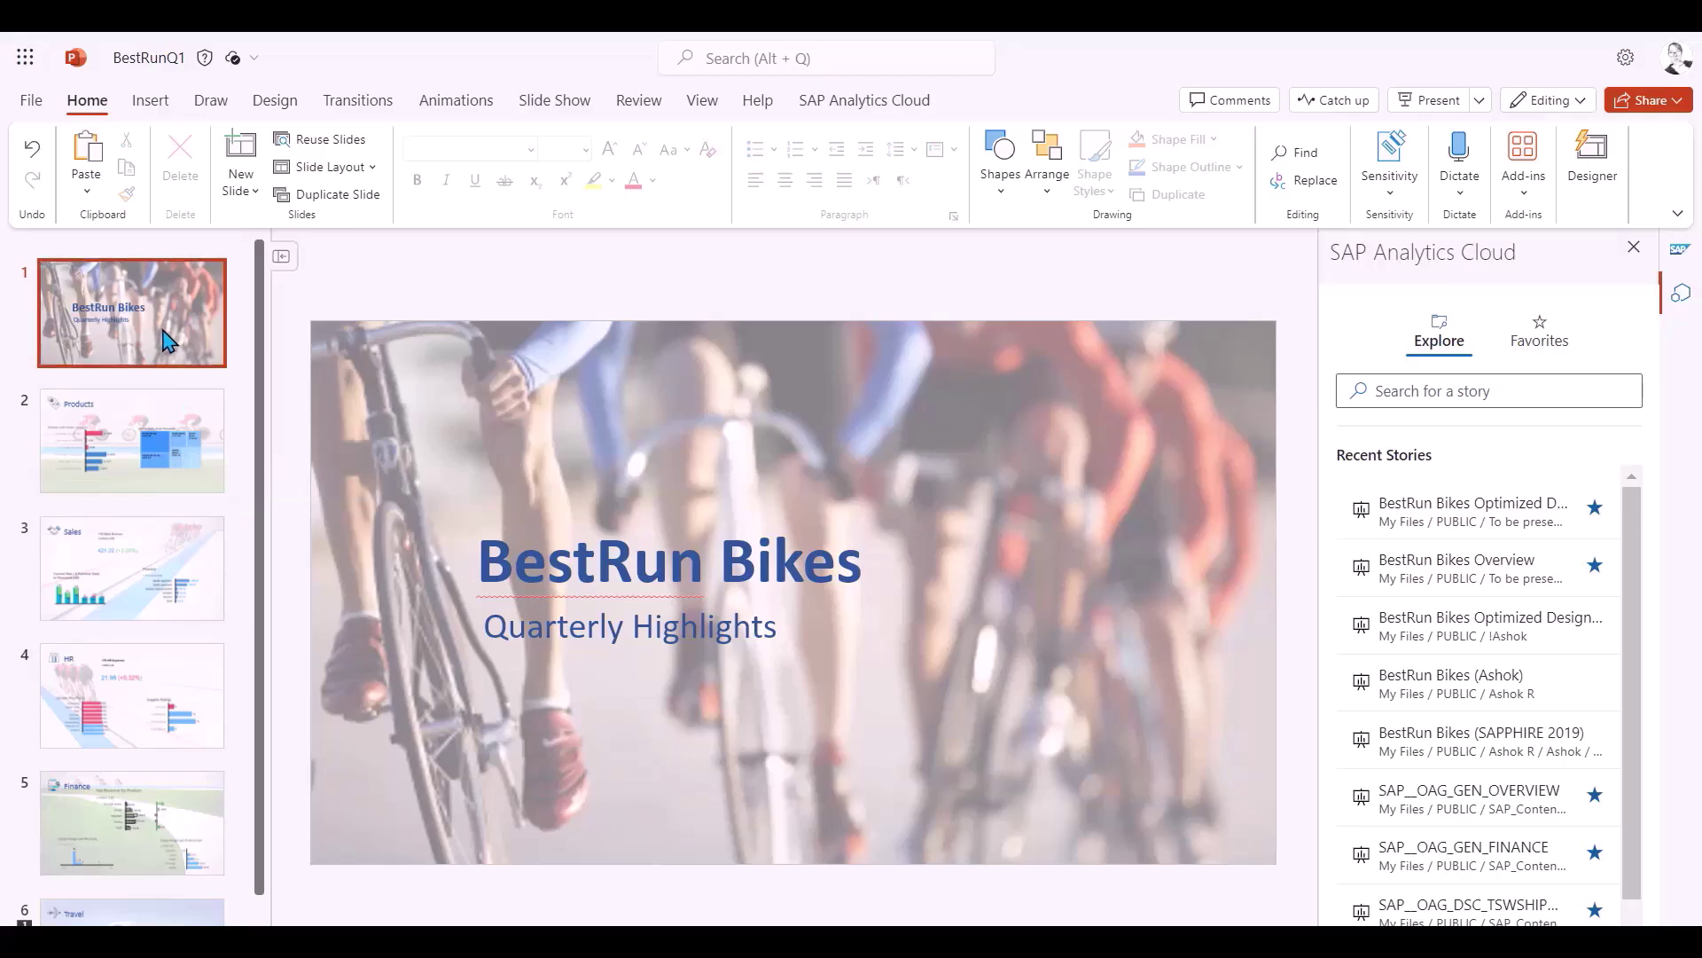
# Page through the Products, Sales, HR, Finance and Travel slides of the BestRunQ1 deck
pyautogui.click(158, 432)
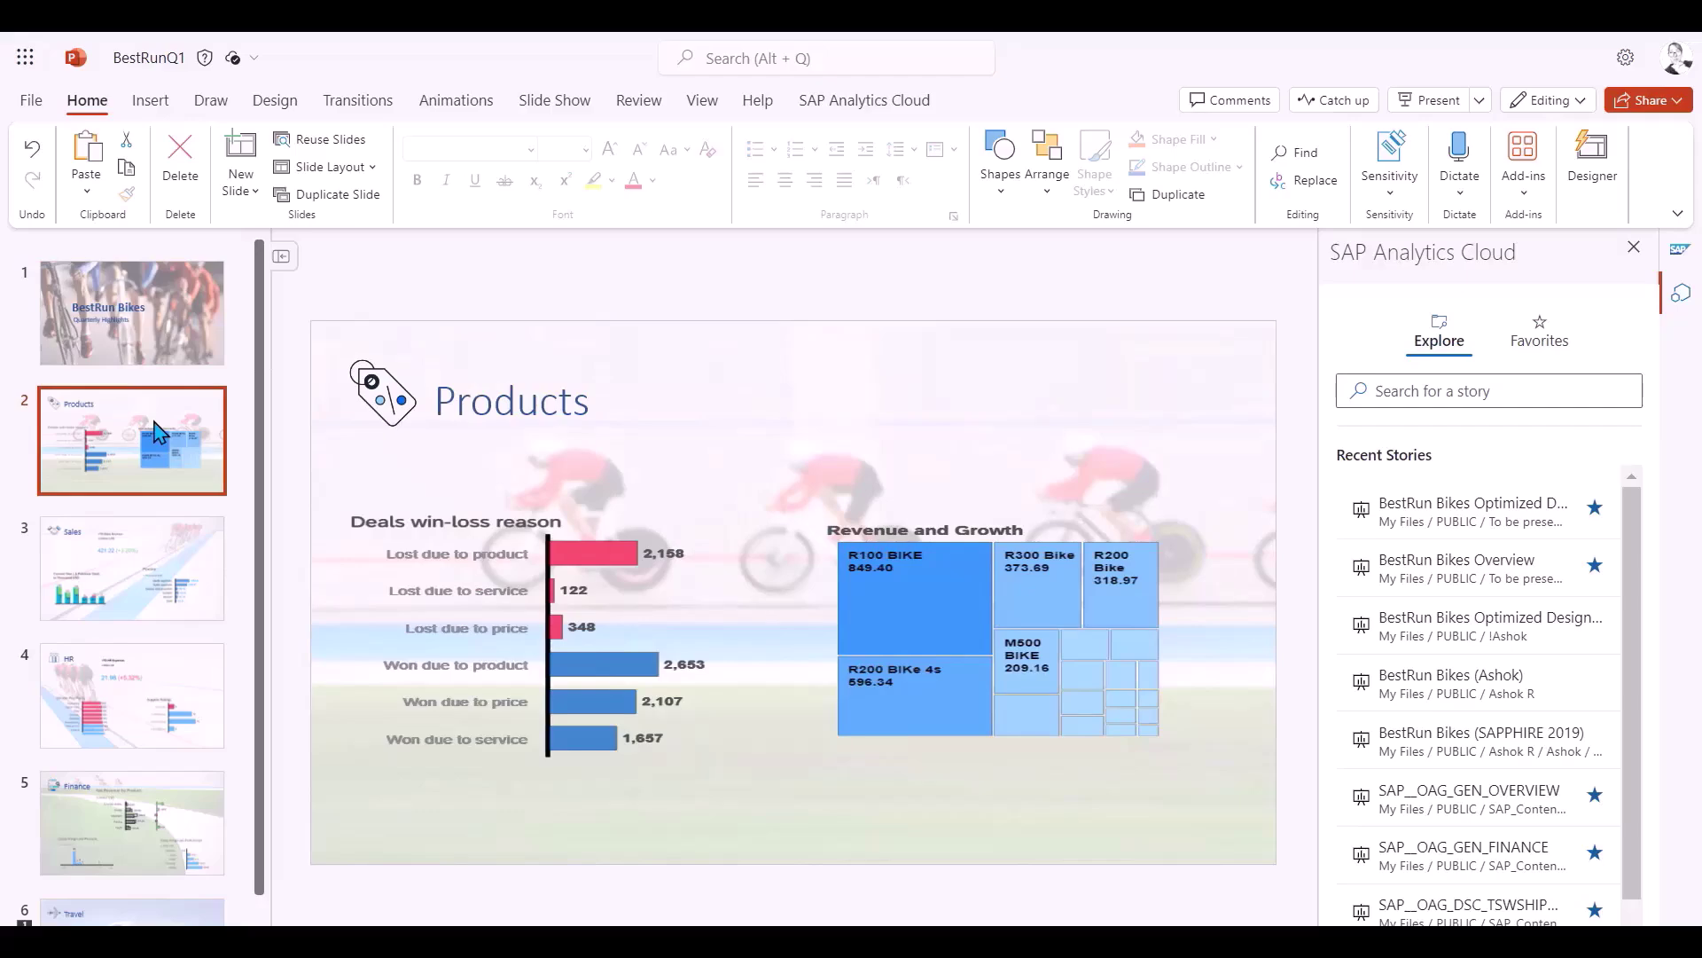
pyautogui.click(151, 576)
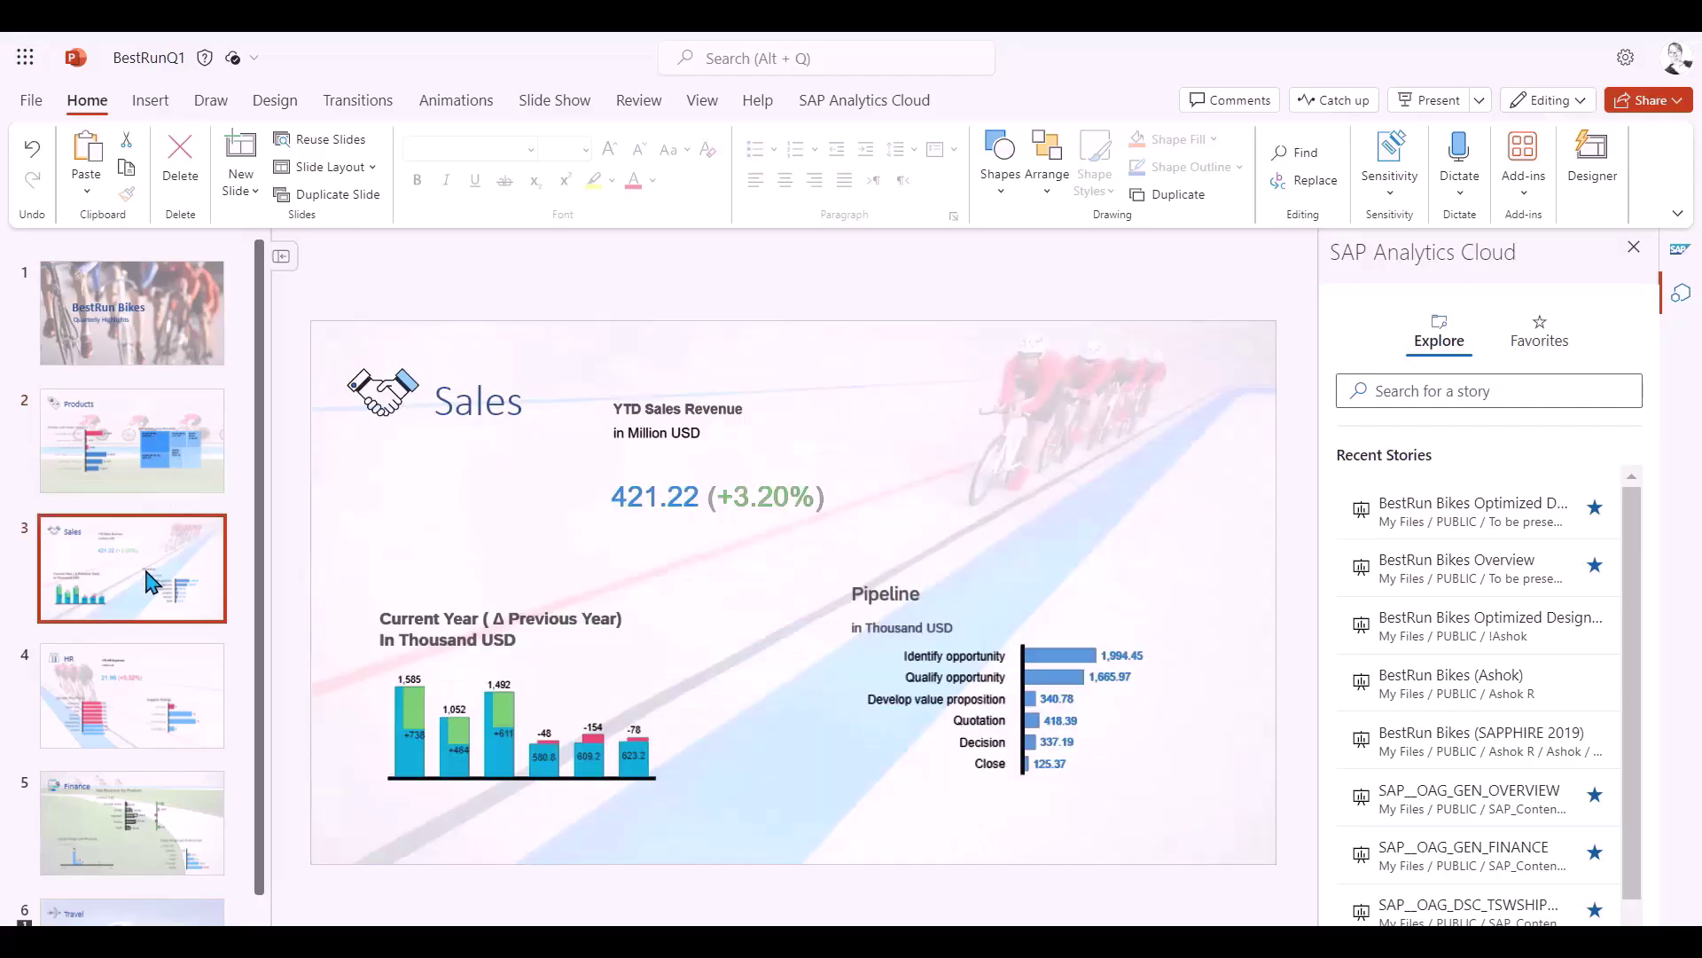
pyautogui.click(146, 701)
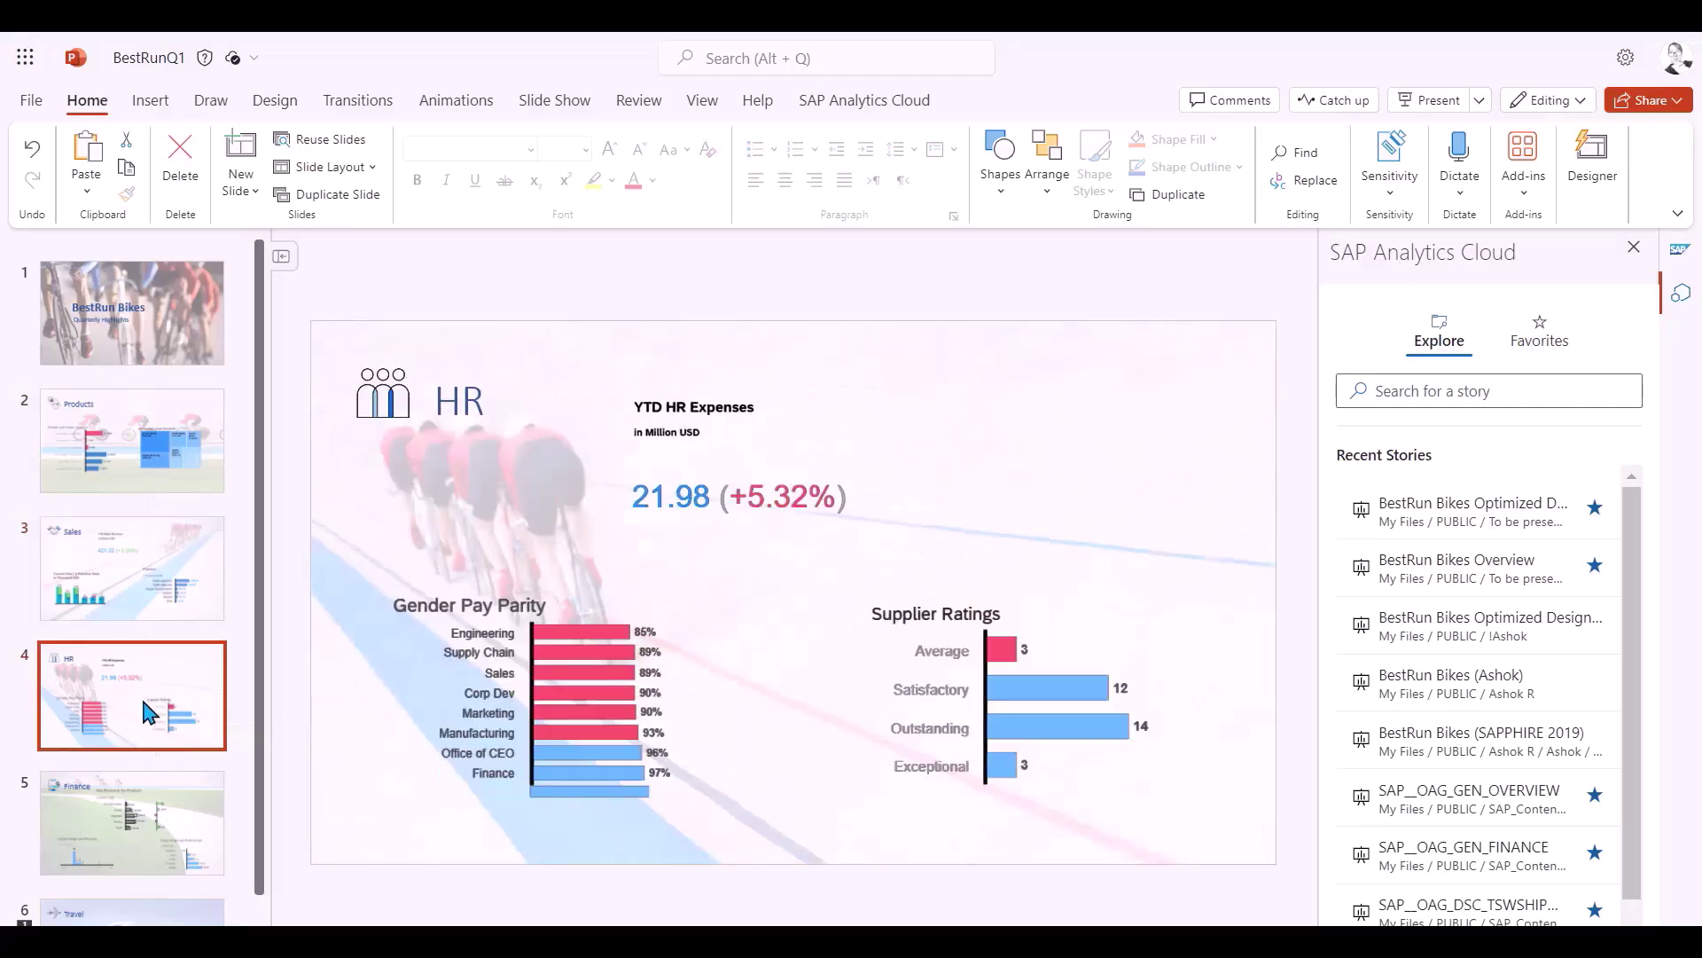
pyautogui.click(146, 809)
pyautogui.click(139, 922)
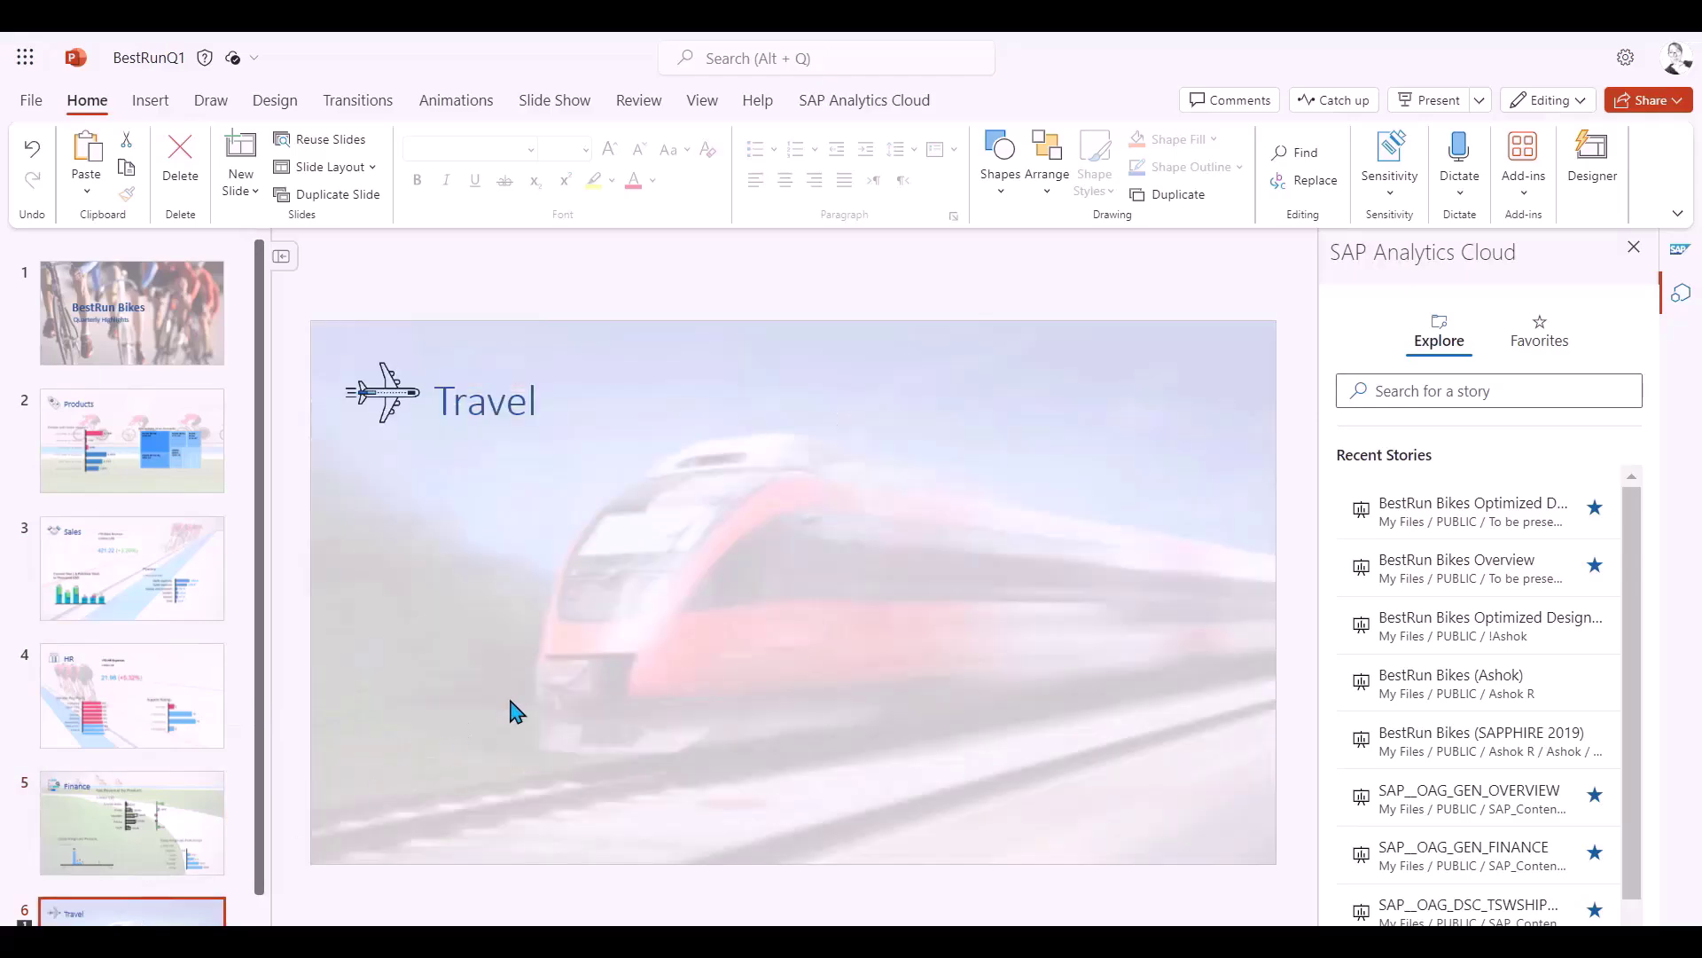
# Browse the favorite BestRun Bikes Optimized Dashboard's pages to list the Travel page widgets
pyautogui.click(876, 103)
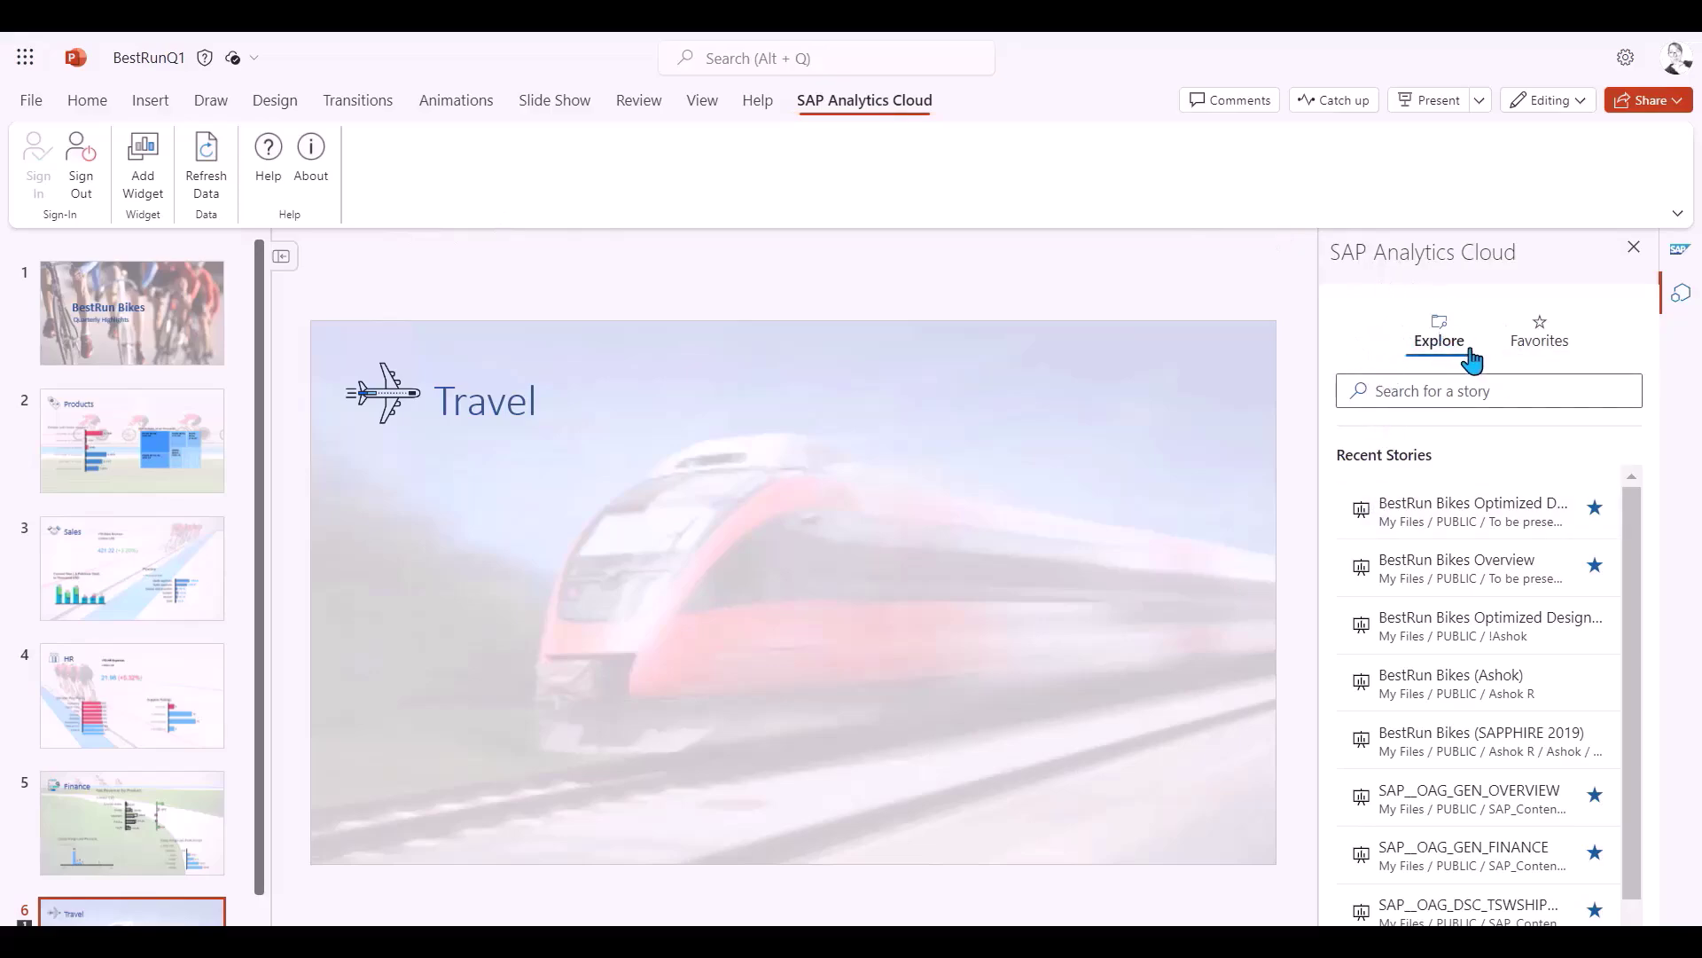
pyautogui.click(1550, 340)
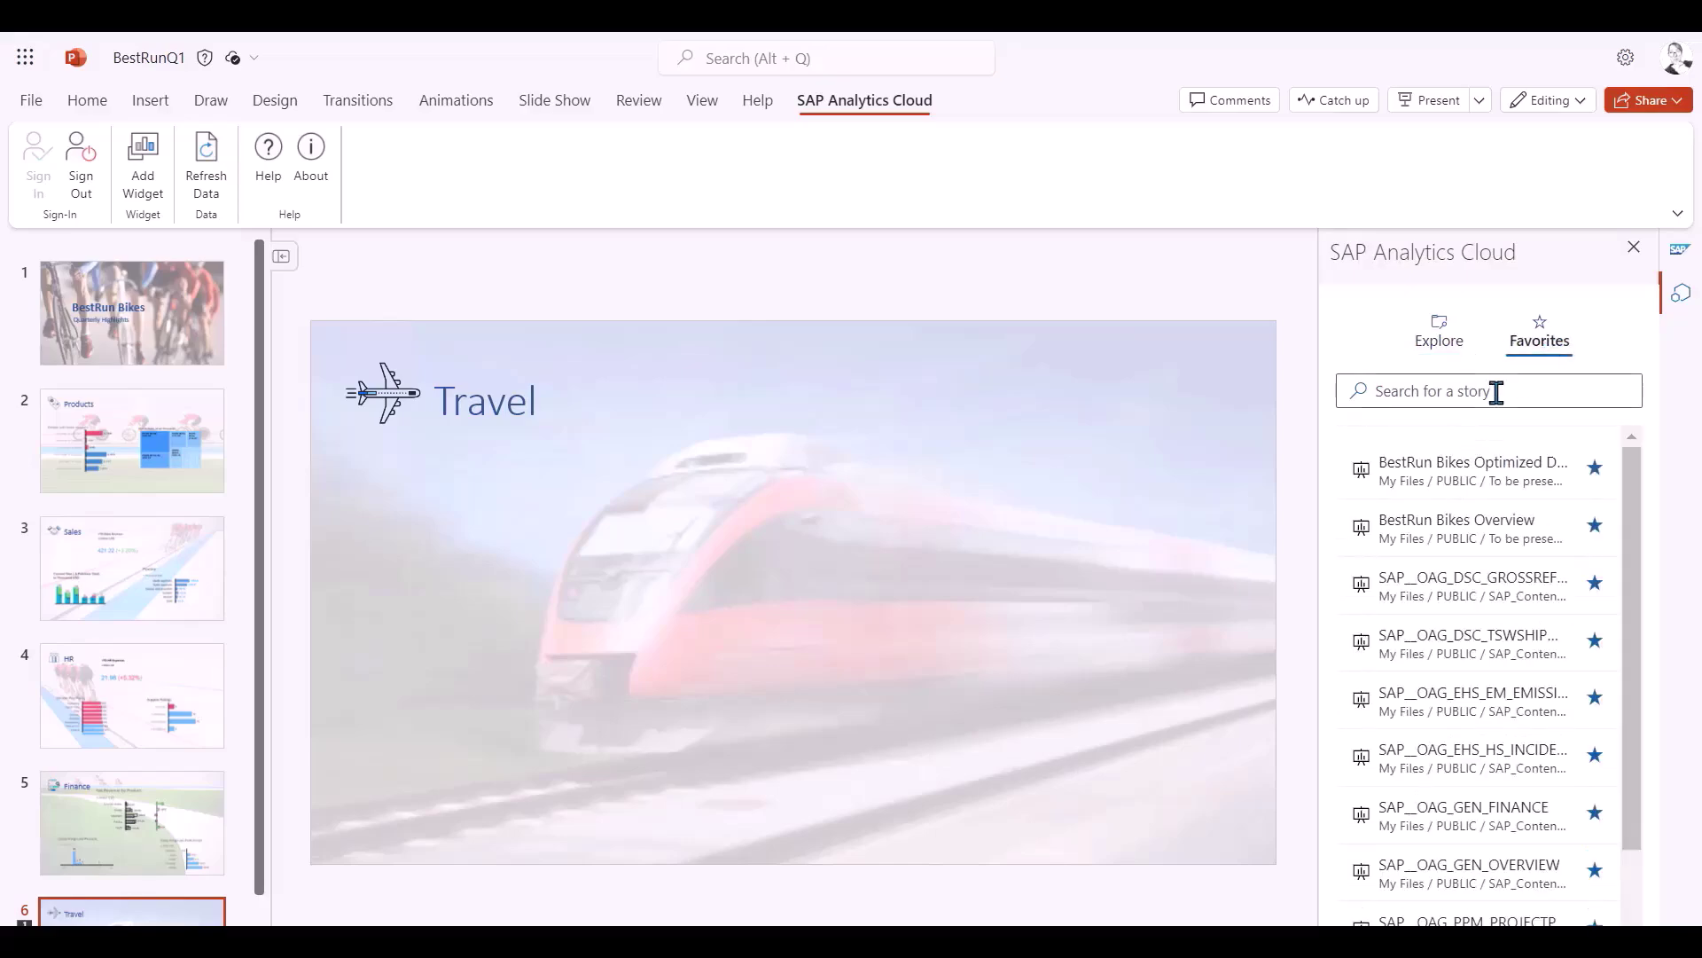
pyautogui.click(1480, 479)
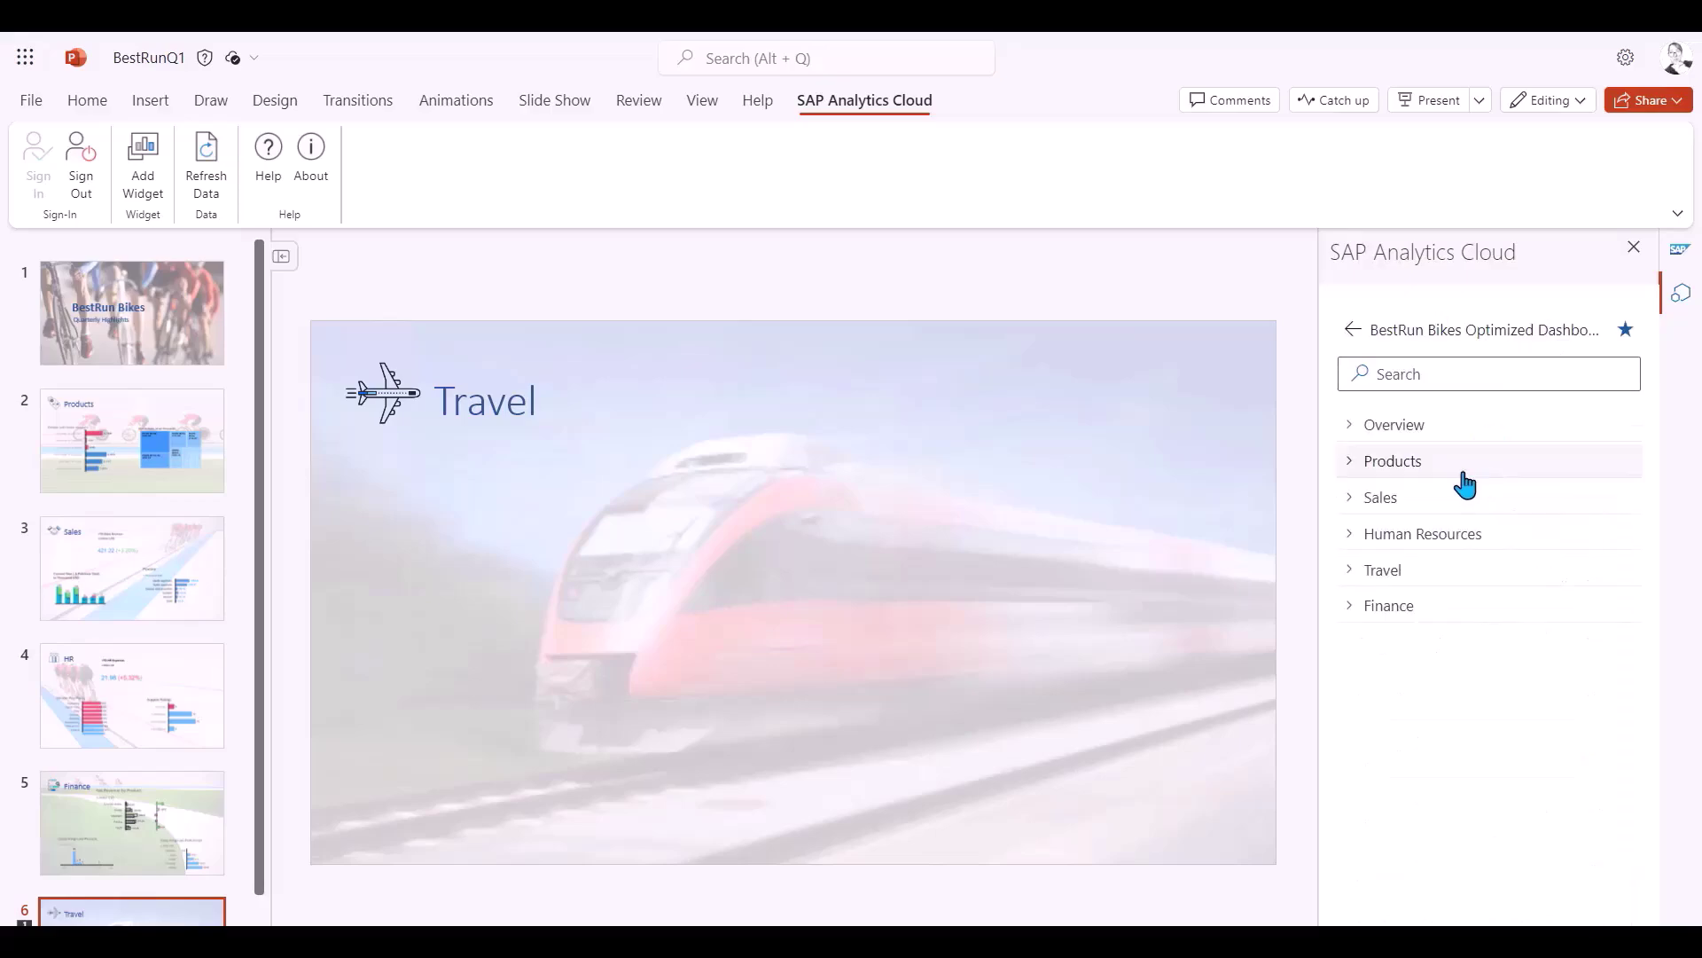
pyautogui.click(1349, 434)
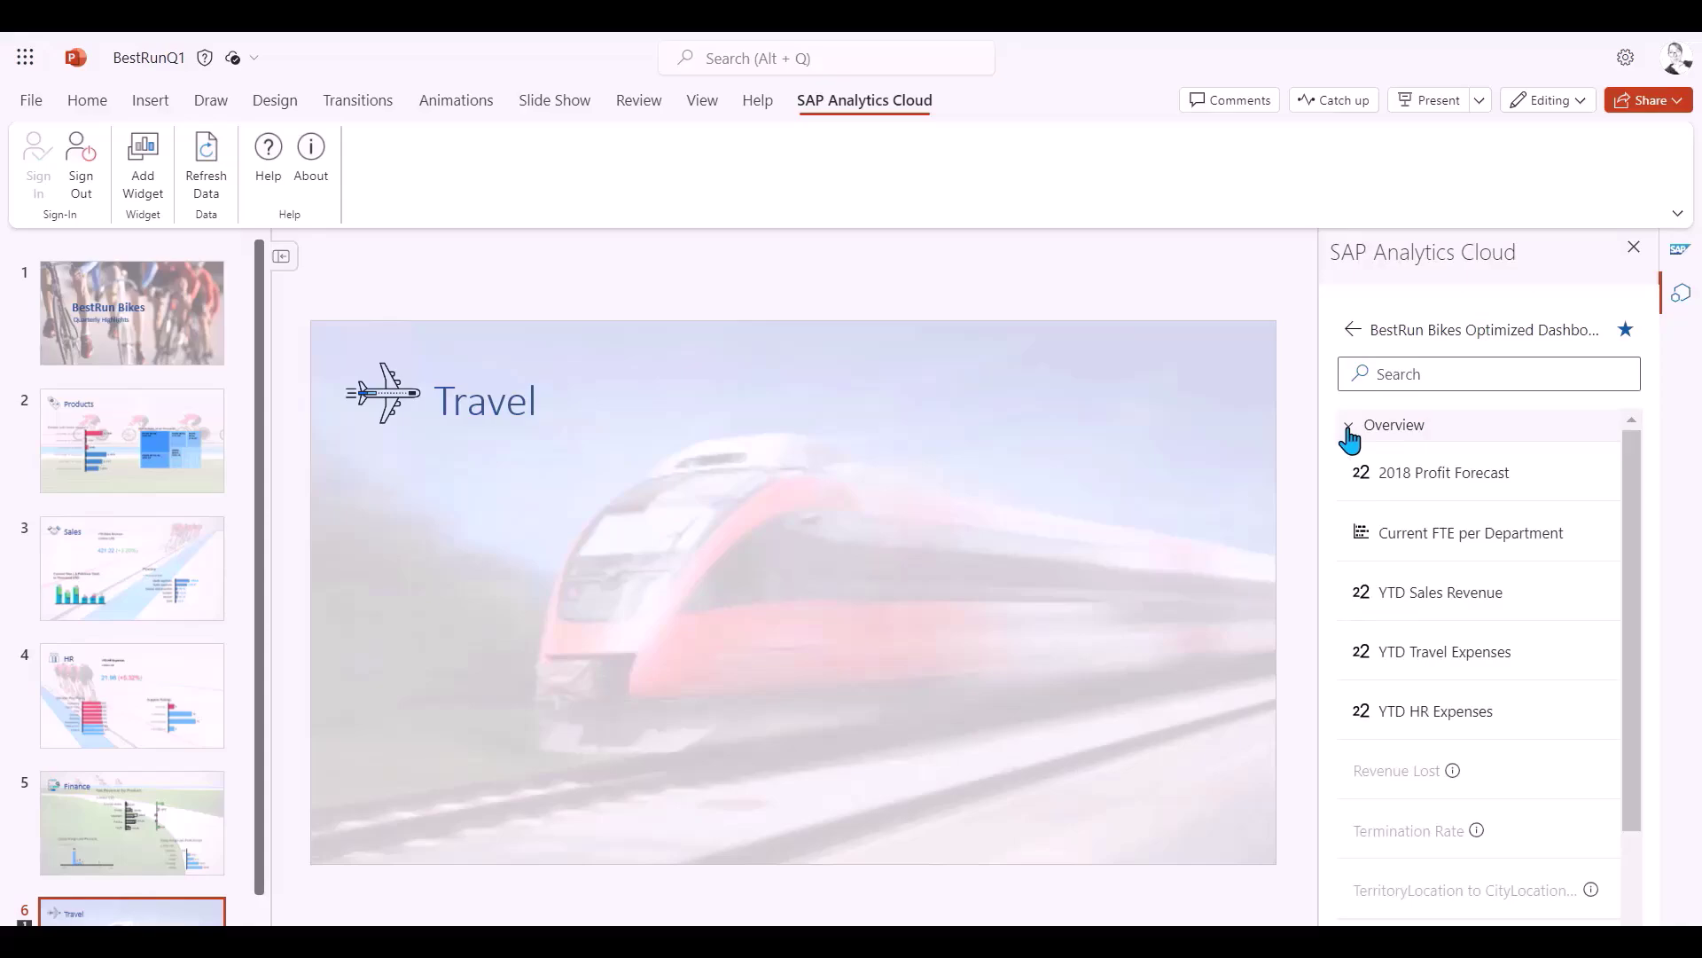
pyautogui.click(1349, 434)
pyautogui.click(1349, 470)
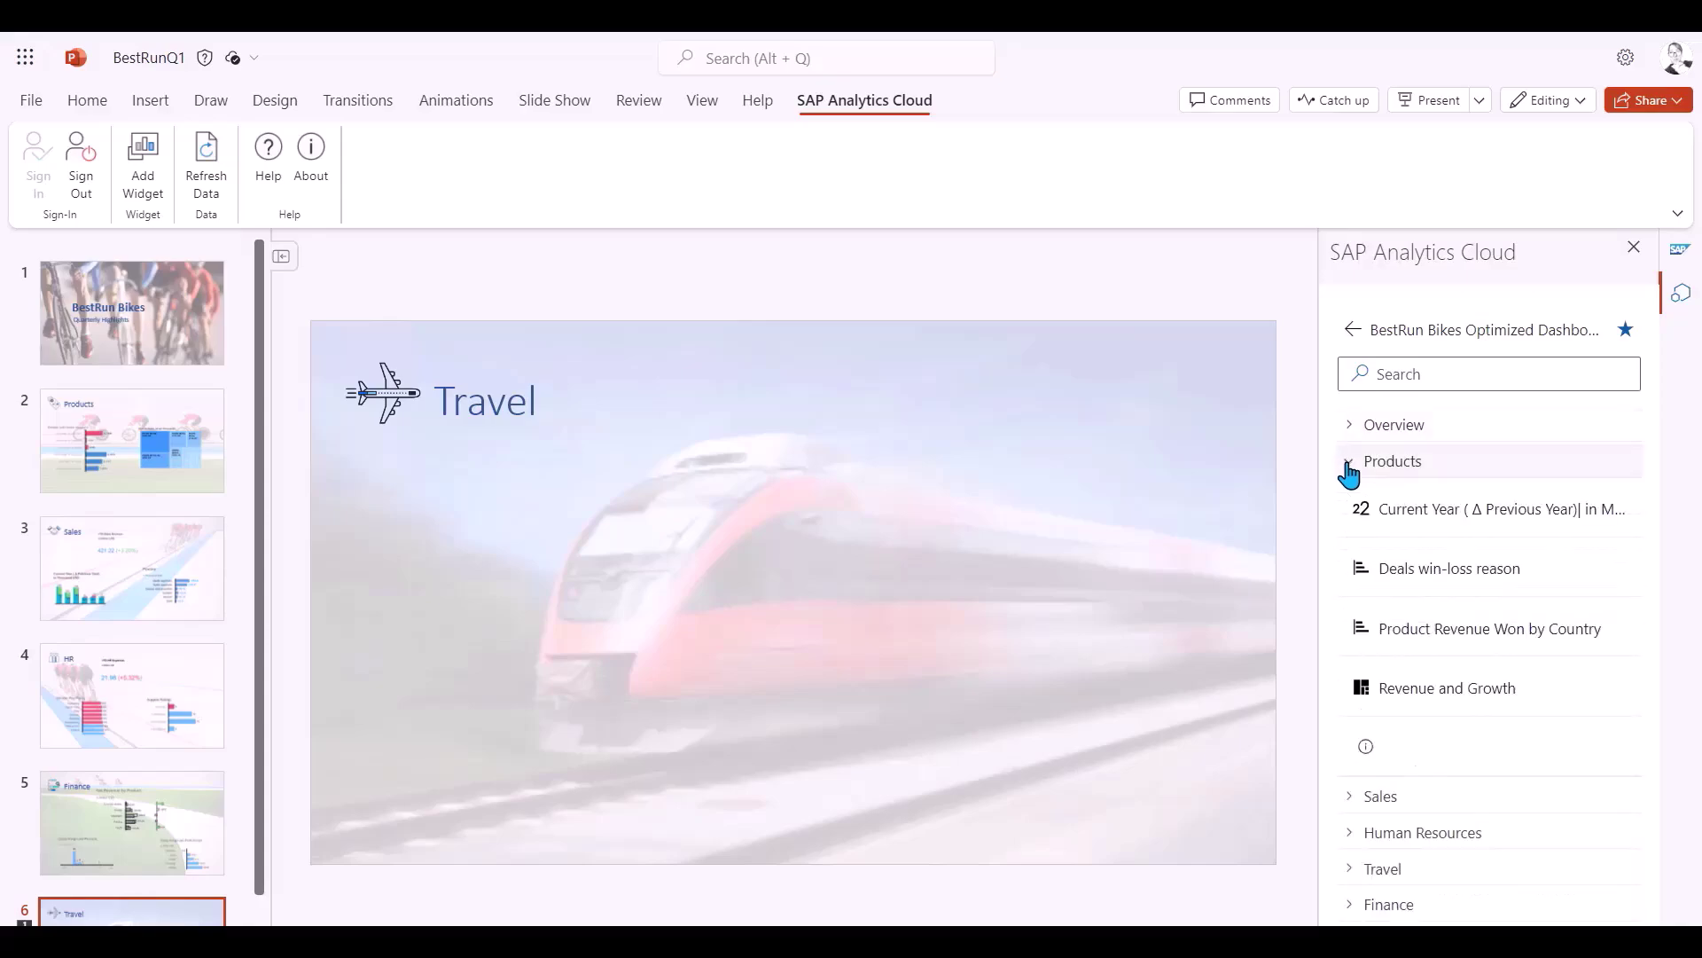
pyautogui.click(1348, 434)
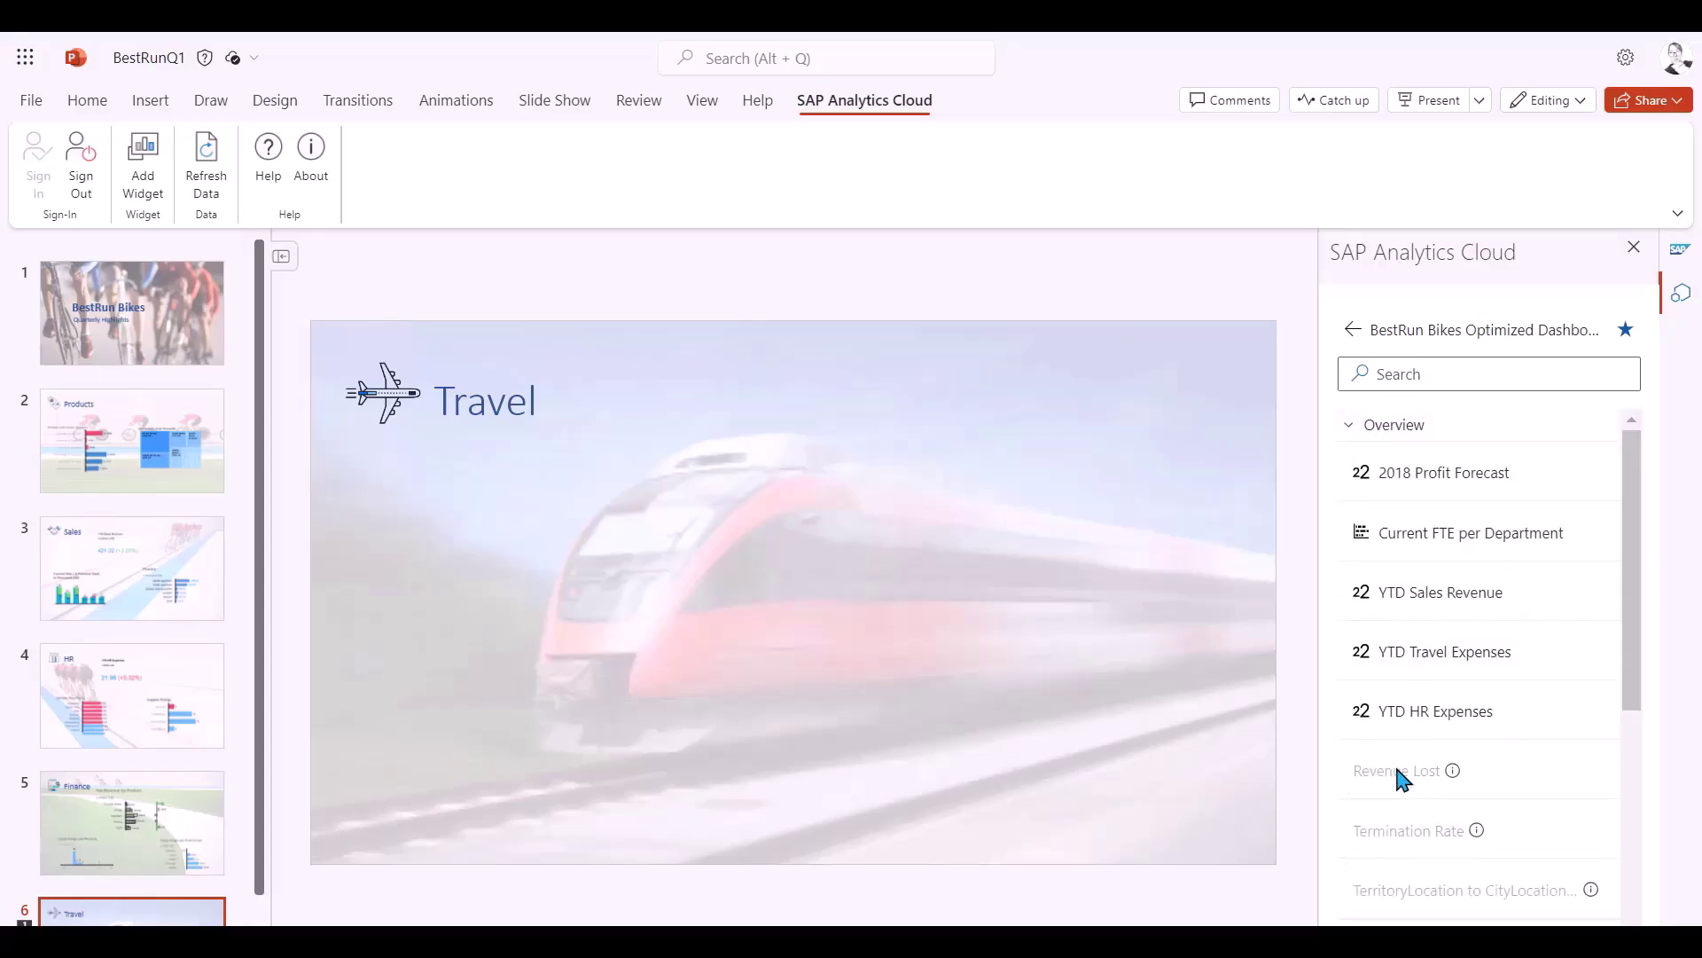
pyautogui.click(1367, 574)
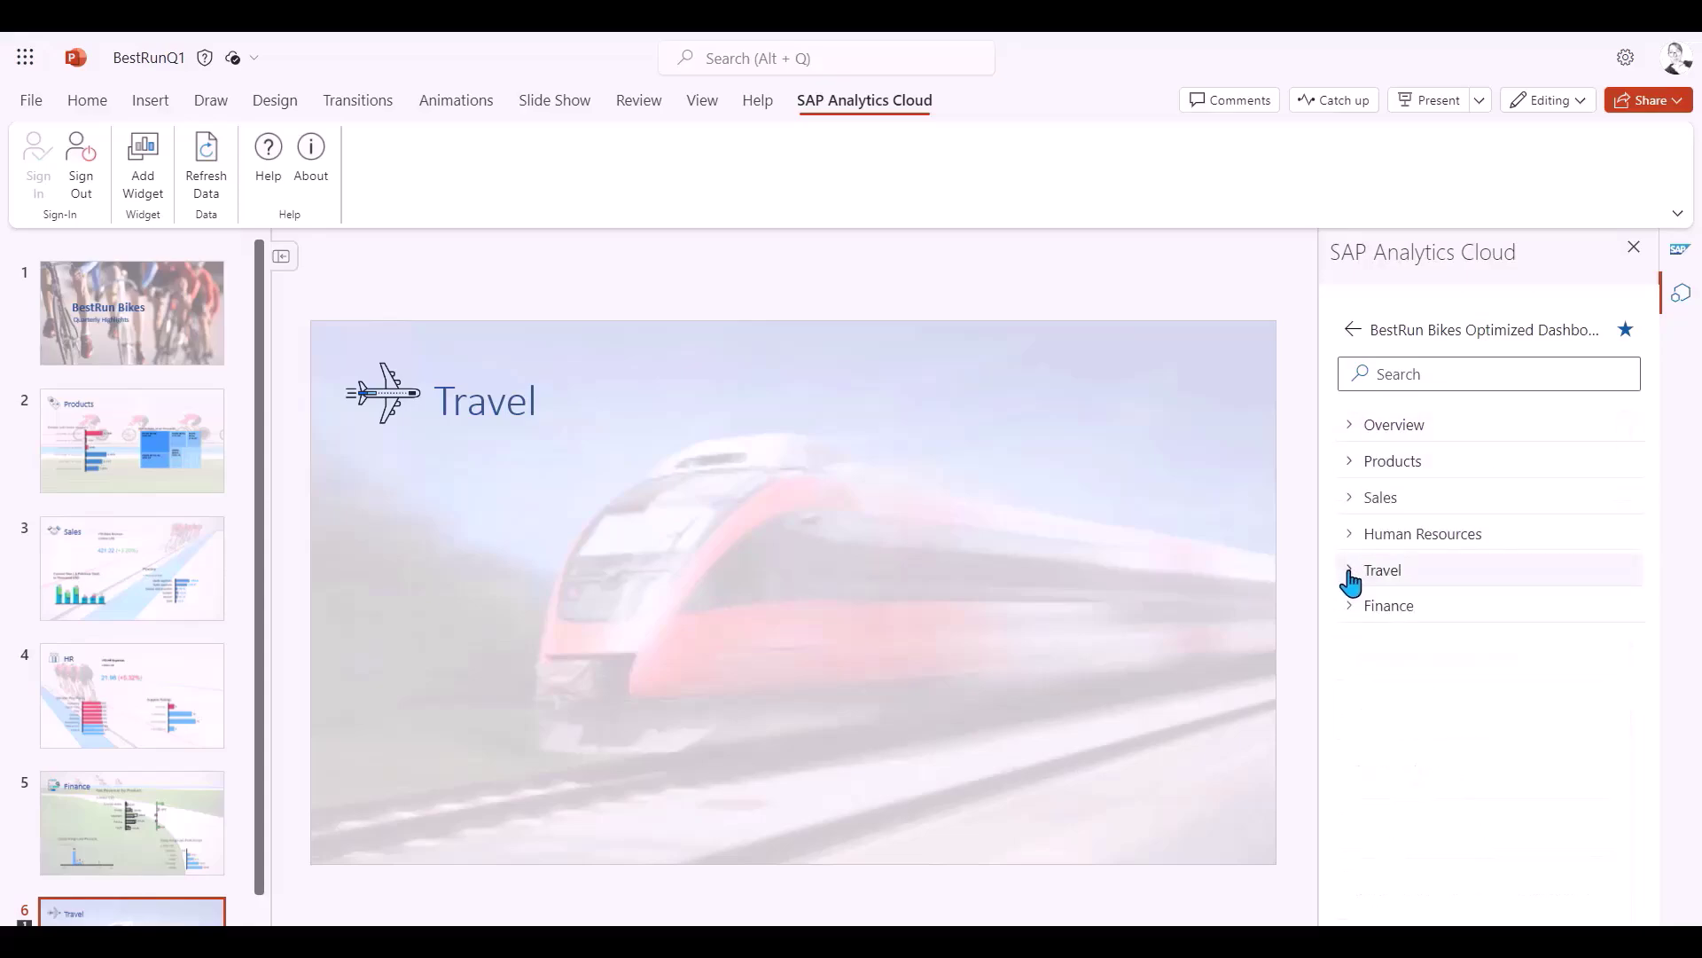
pyautogui.click(1349, 576)
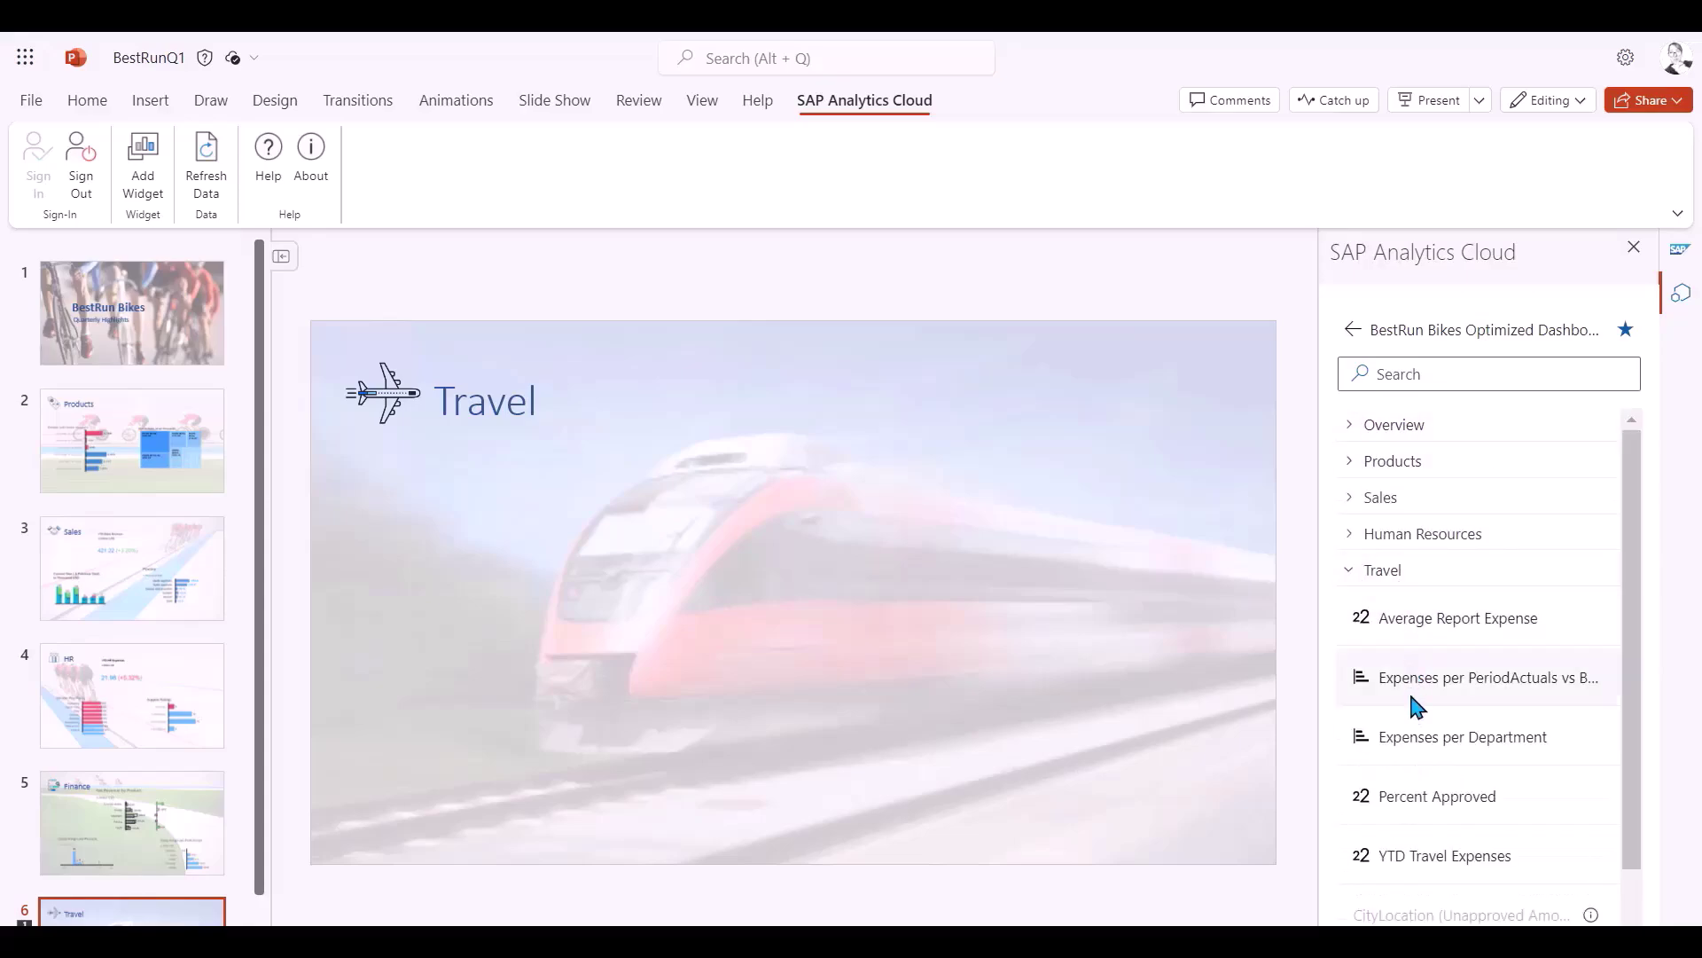
# Add the YTD Travel Expenses widget, moved up near the title and enlarged to about 3.3 inches
pyautogui.click(1432, 862)
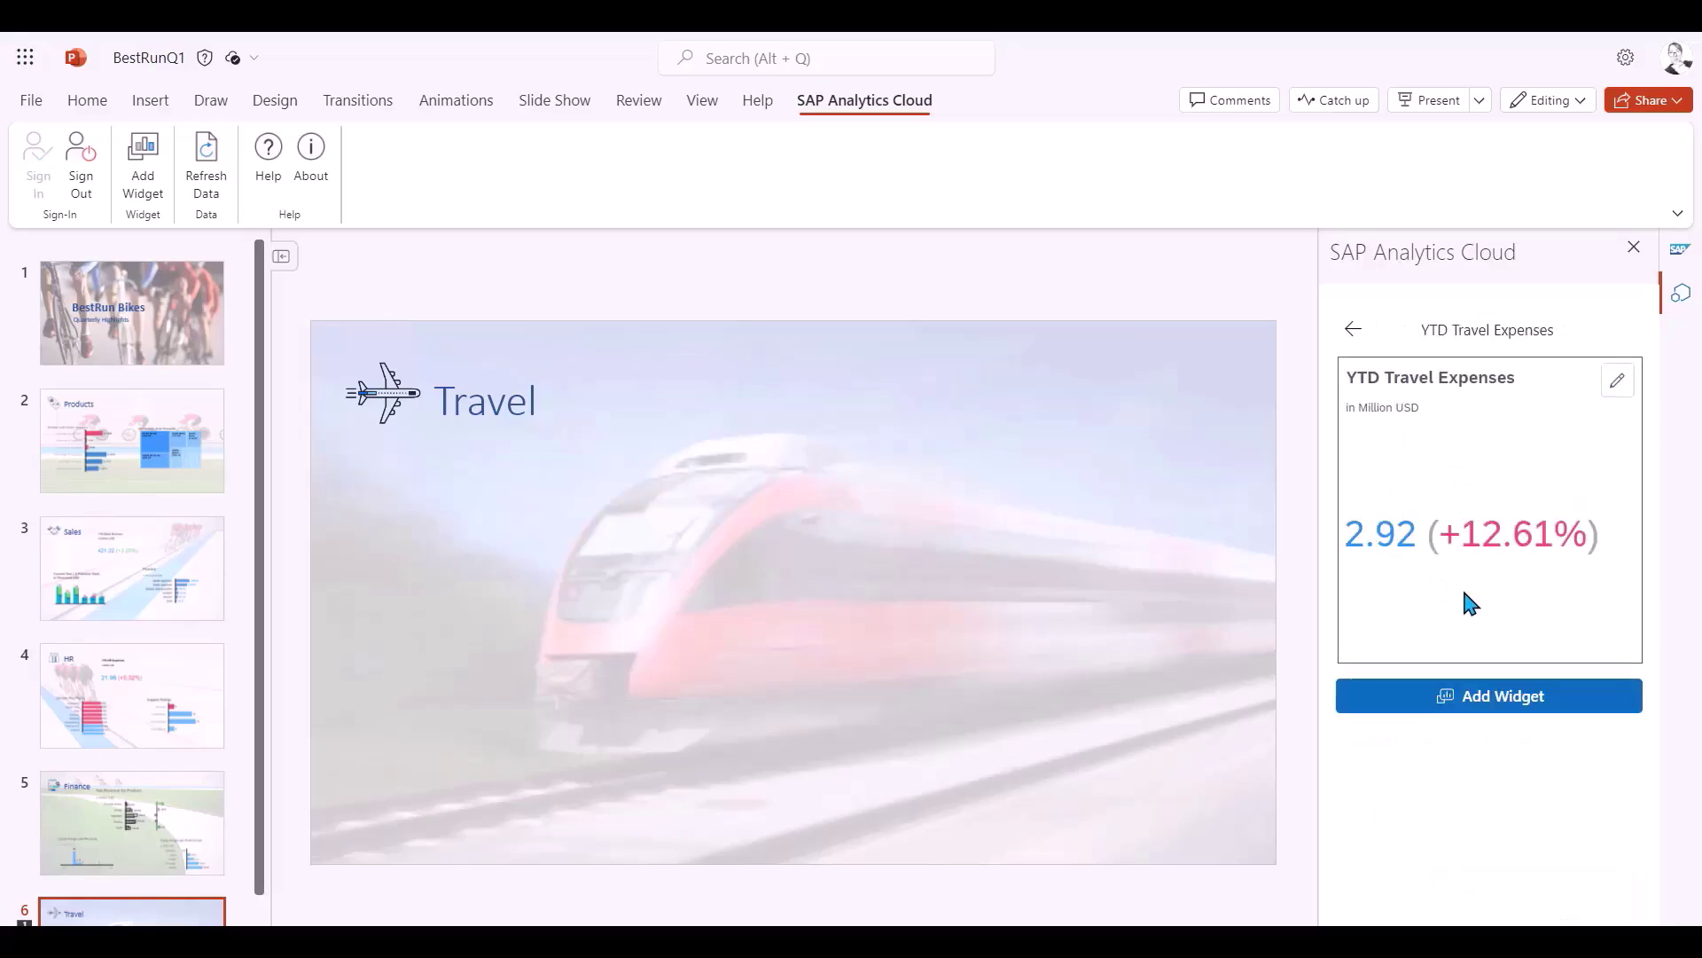
pyautogui.click(1473, 700)
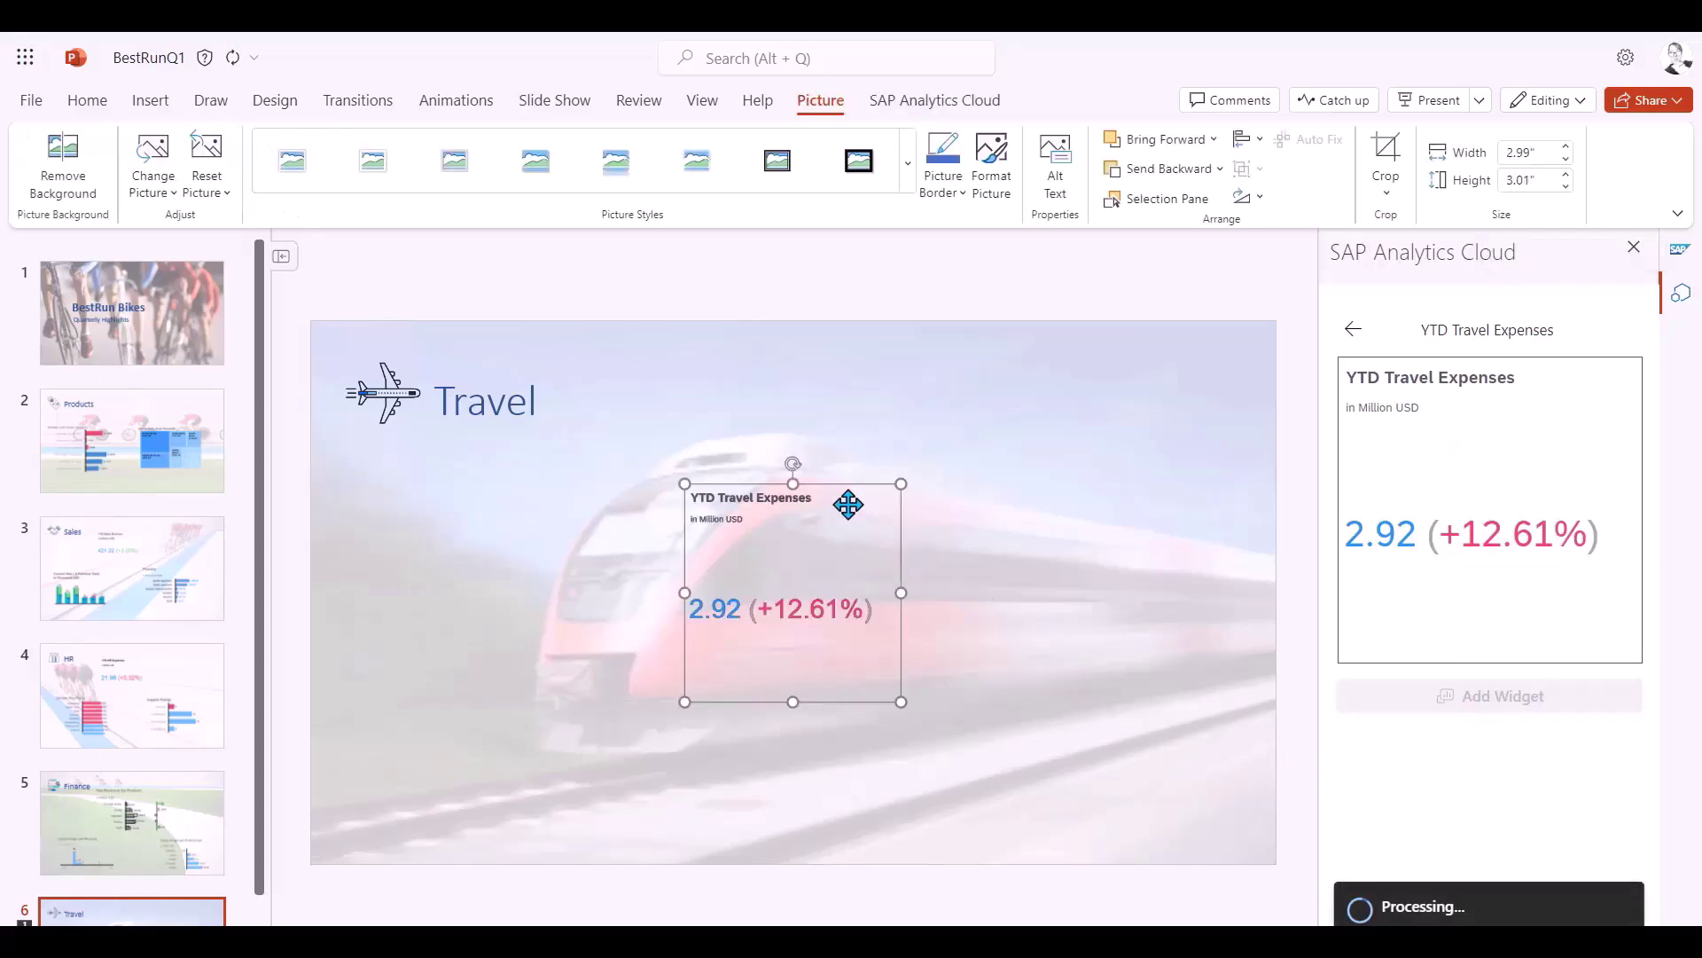
pyautogui.moveTo(843, 485); pyautogui.dragTo(787, 462)
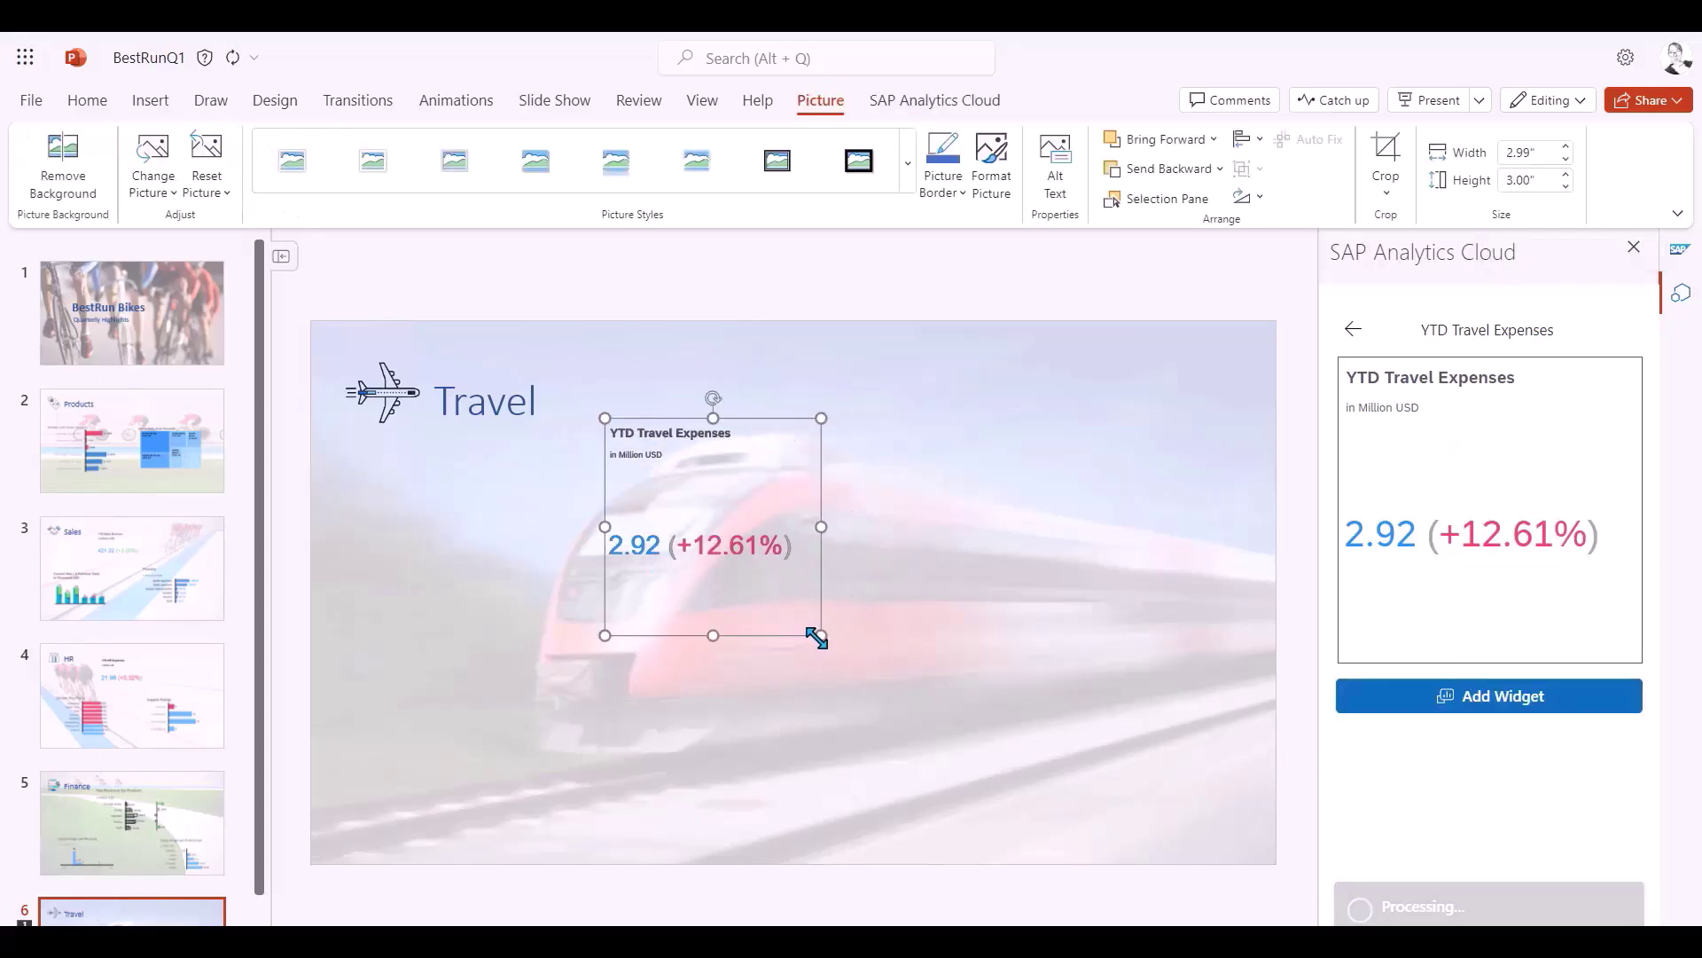
pyautogui.moveTo(818, 633); pyautogui.dragTo(843, 659)
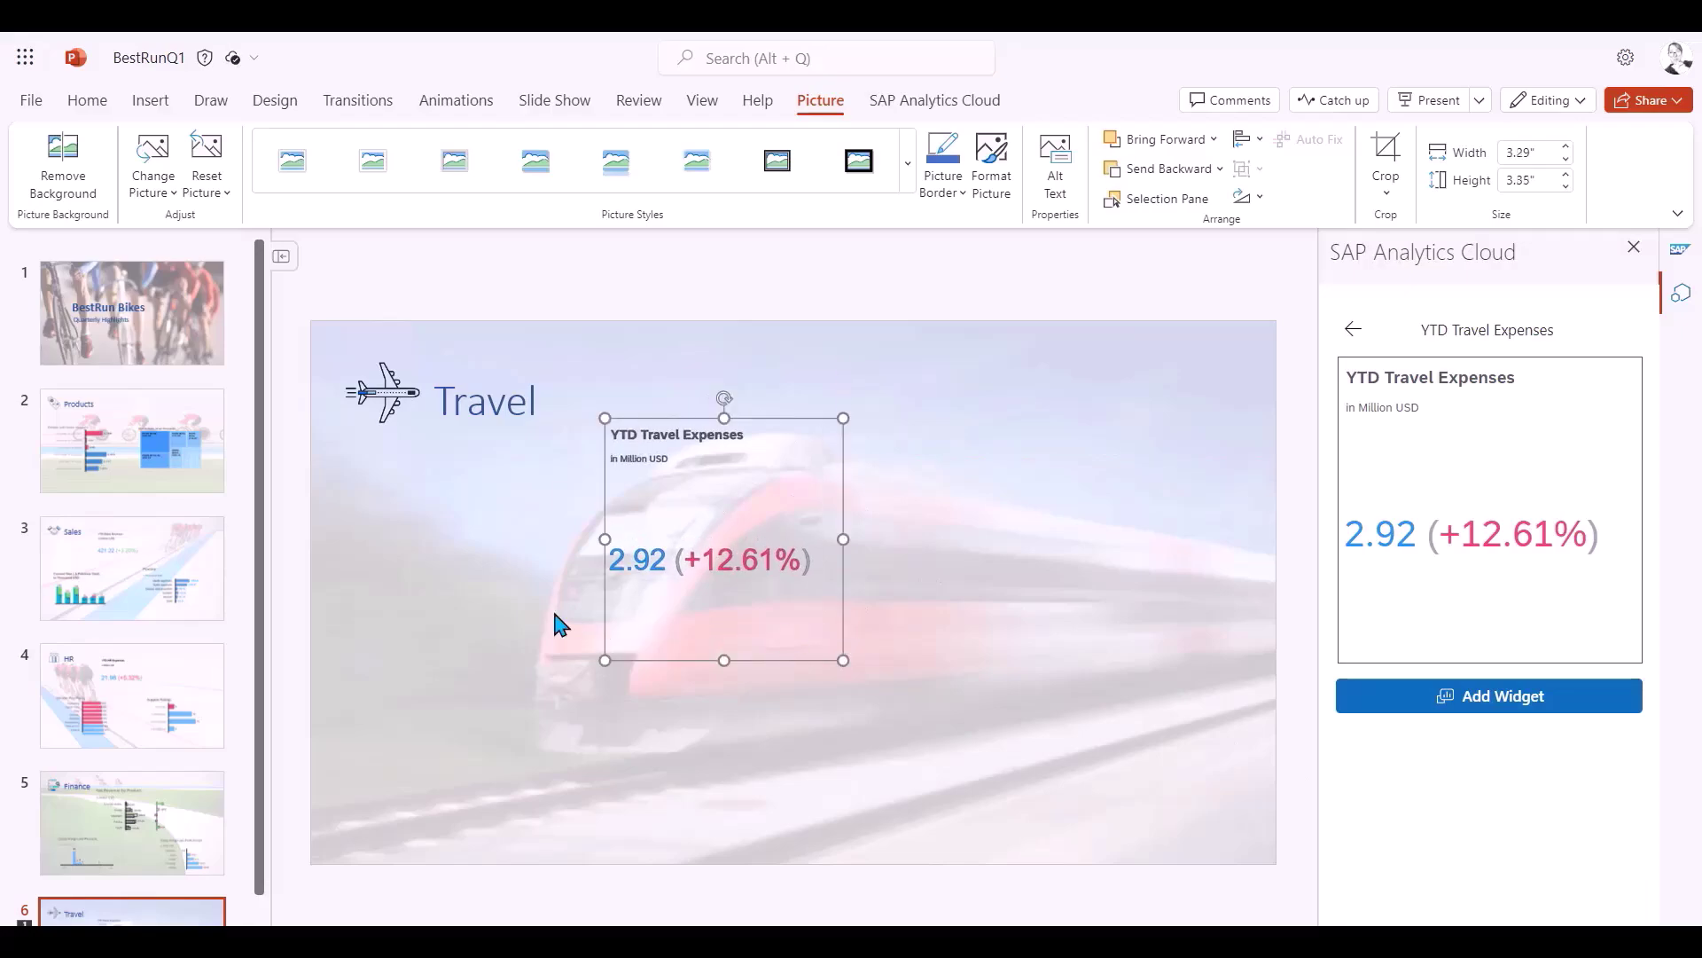
pyautogui.click(1351, 329)
# Preview the Expenses per Department chart and drill into Manufacturing's sub-departments
pyautogui.click(1357, 572)
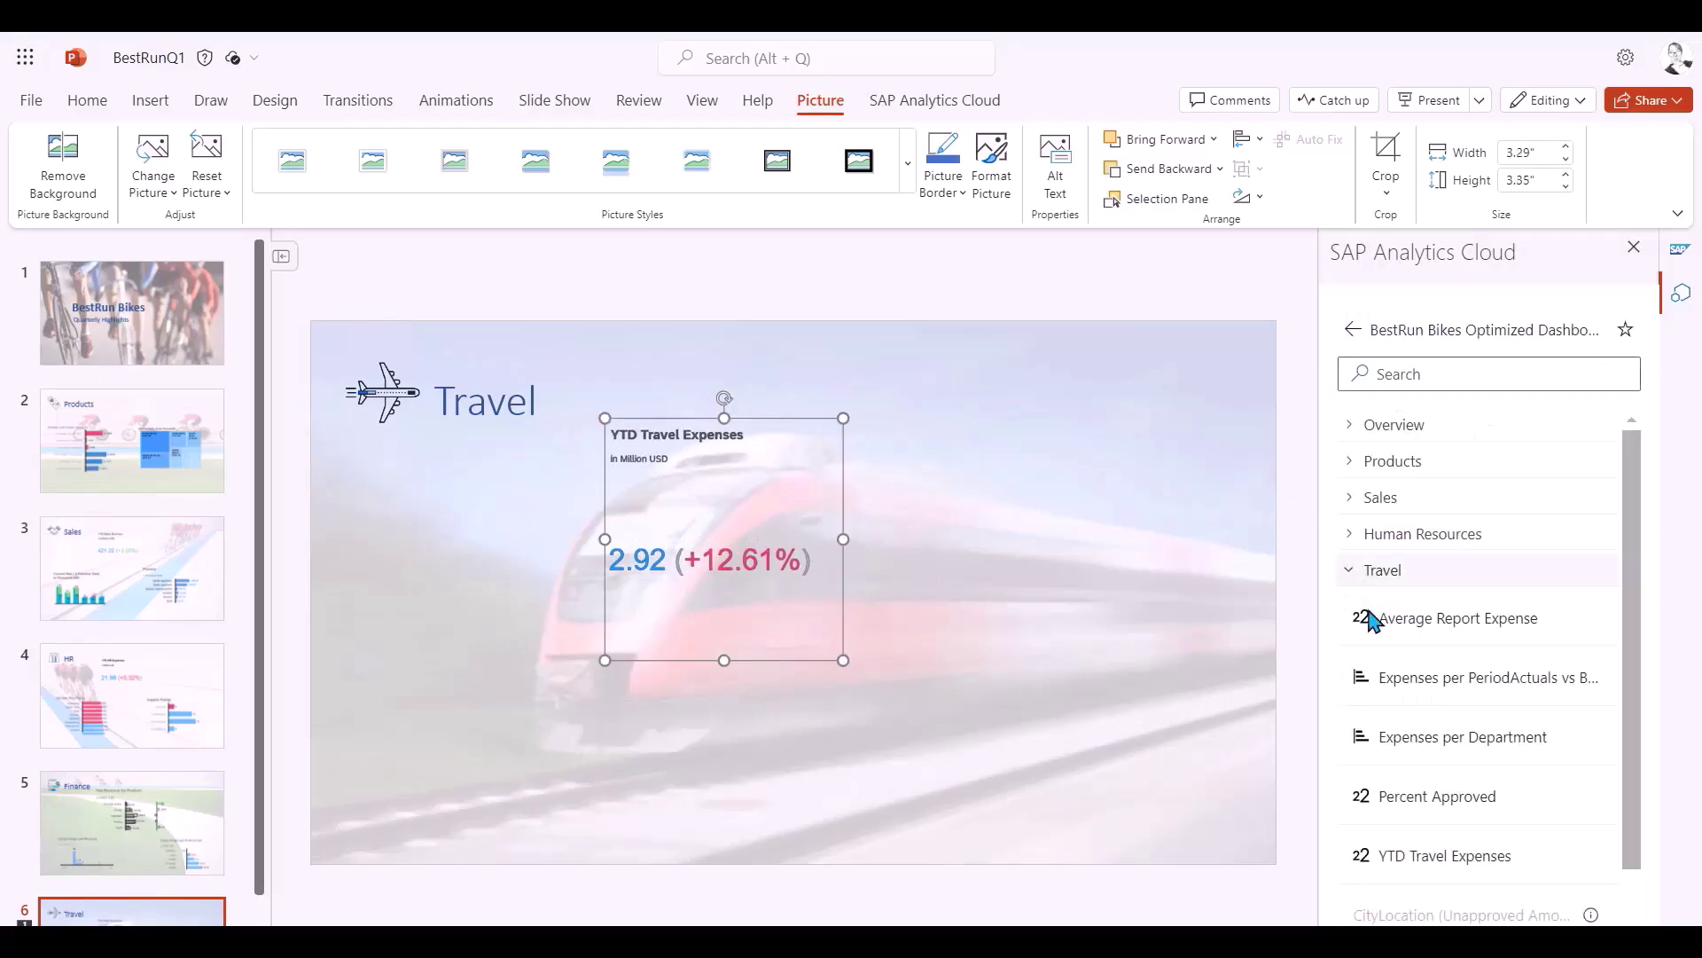
pyautogui.click(1457, 743)
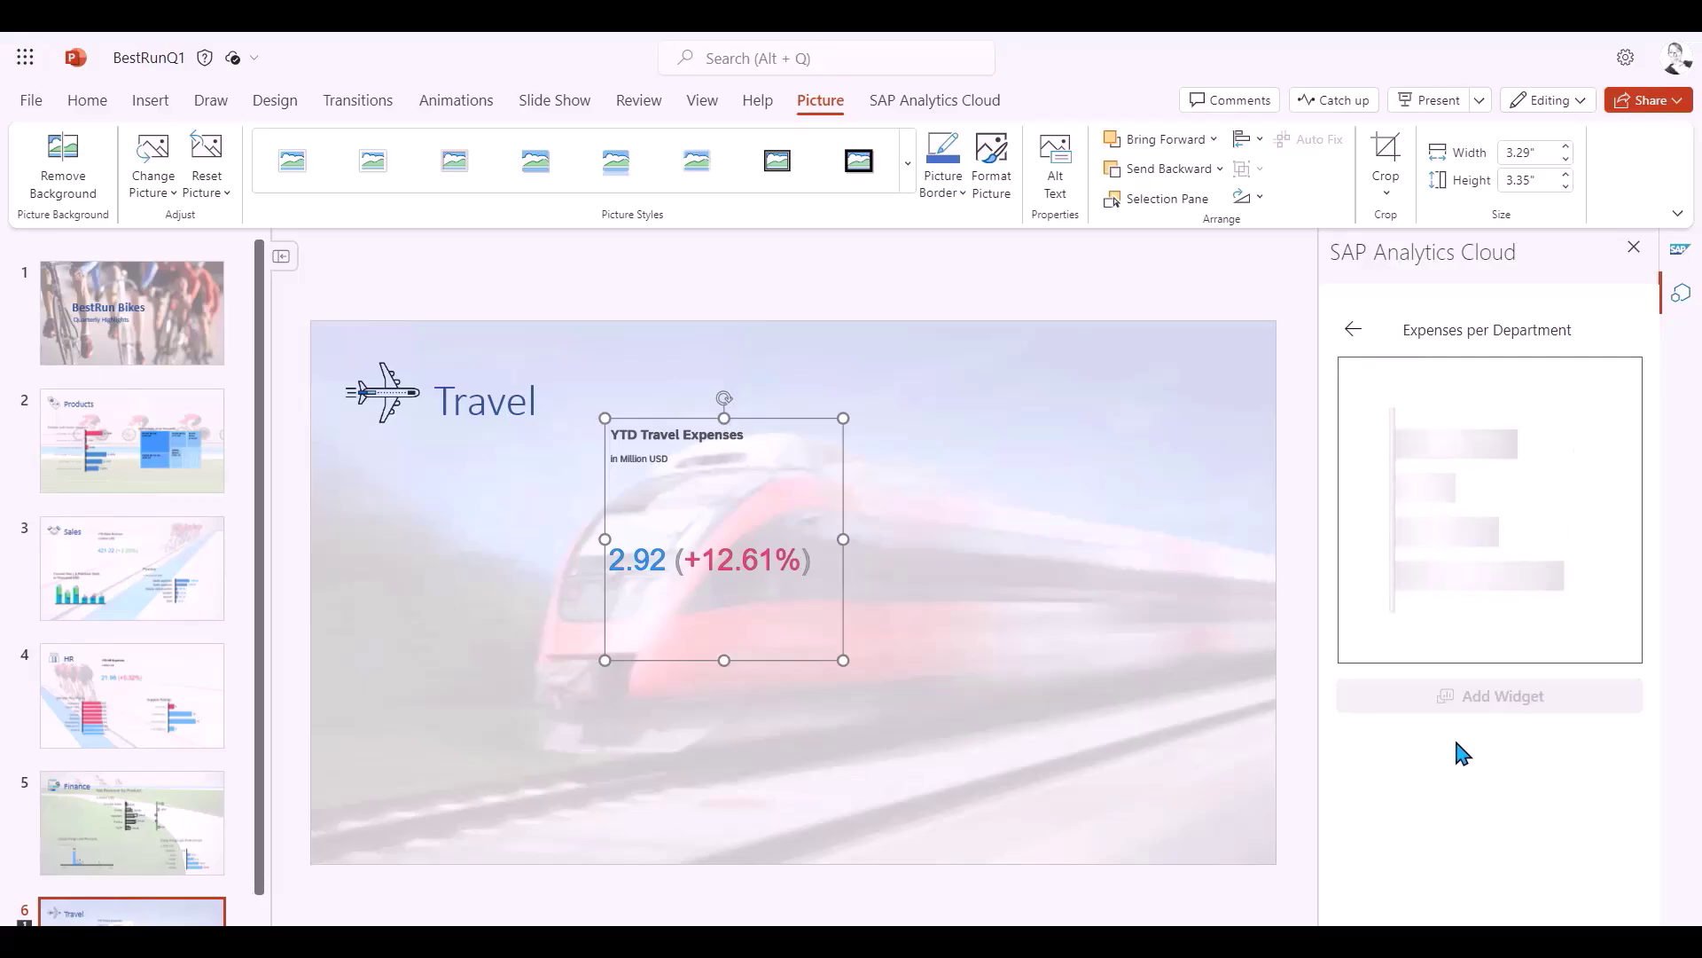
pyautogui.click(1441, 697)
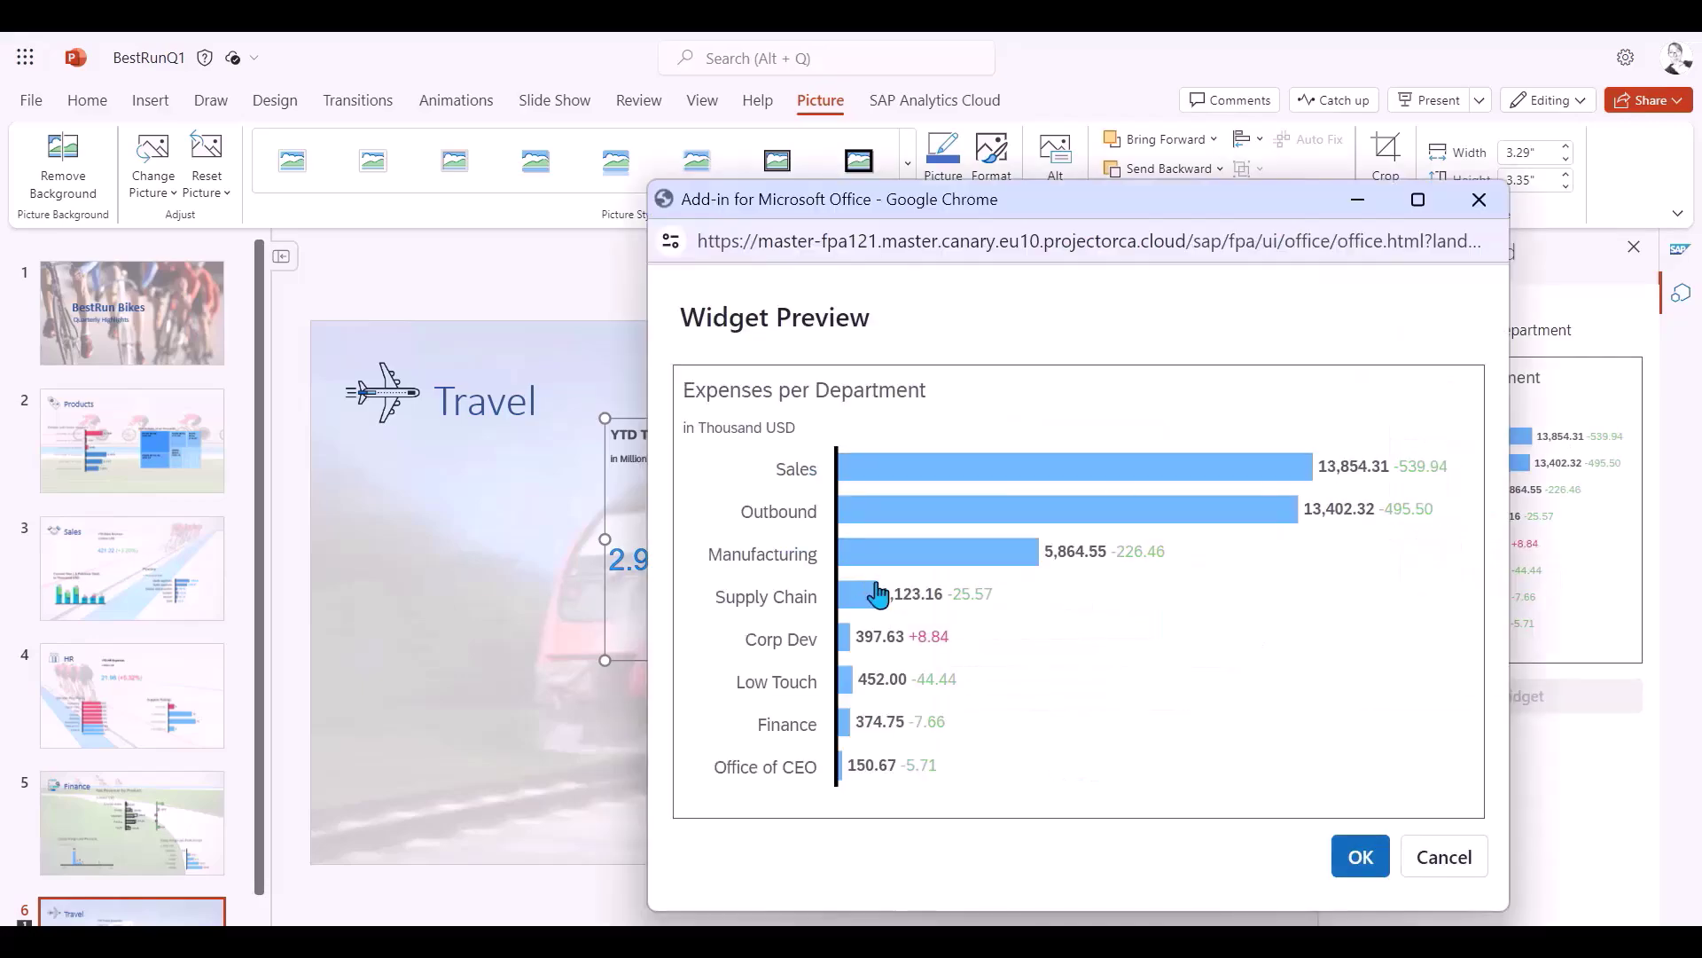
pyautogui.click(869, 552)
pyautogui.click(896, 518)
pyautogui.moveTo(905, 544)
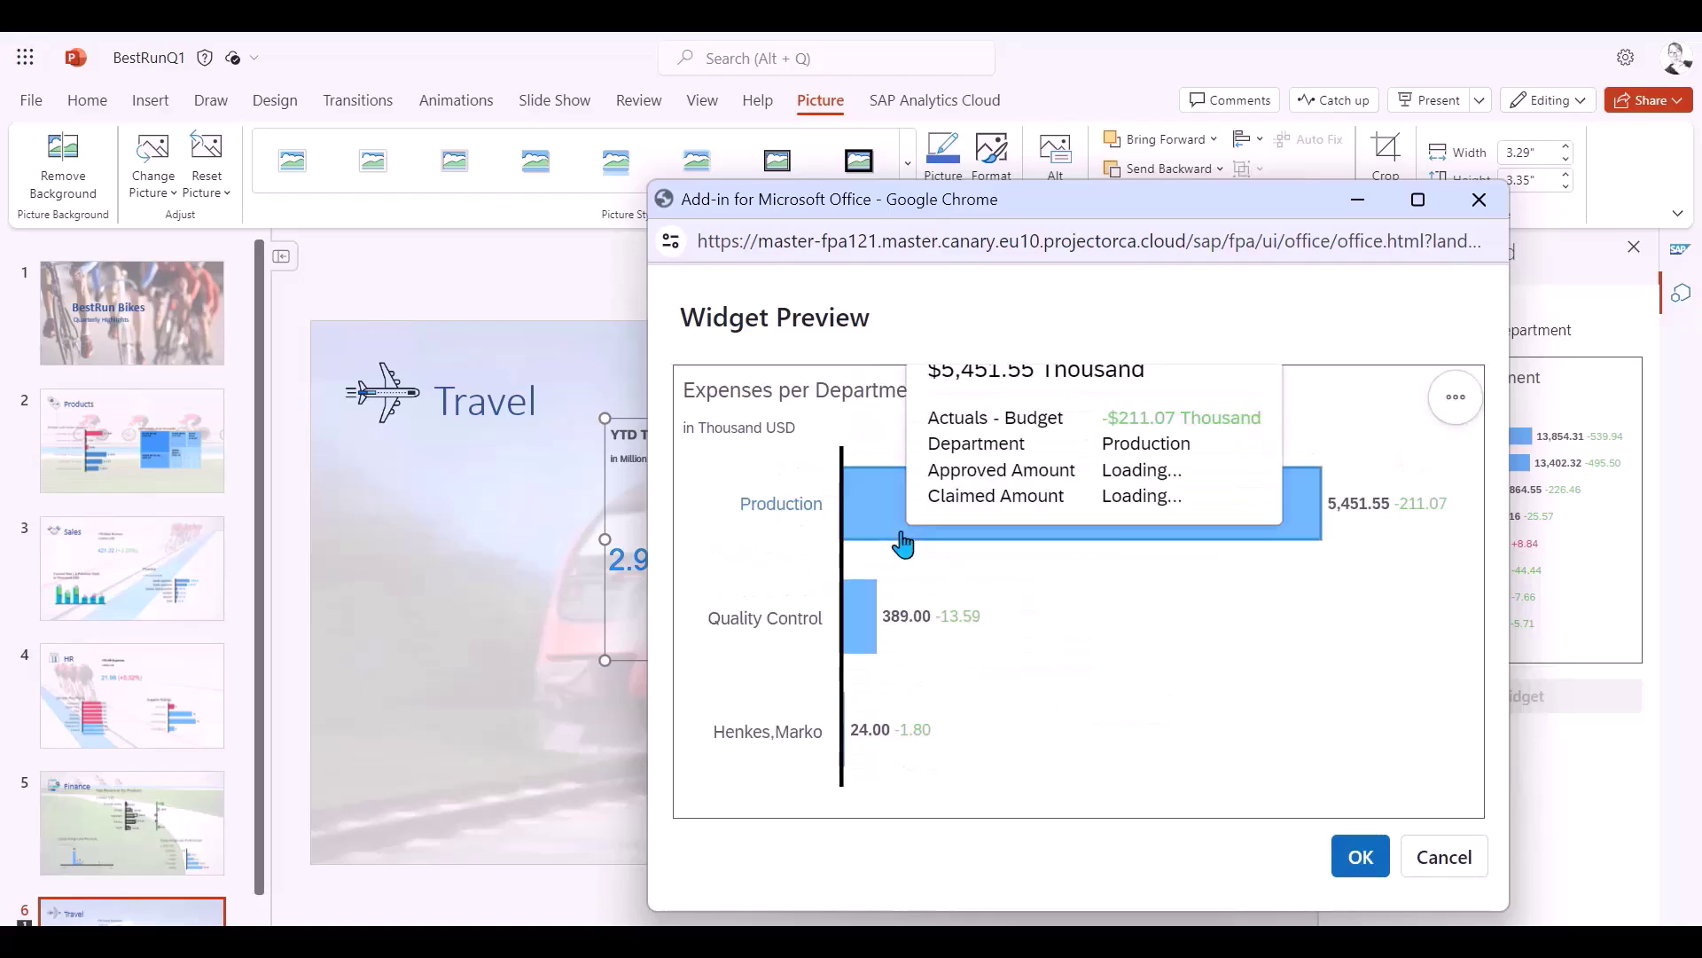
pyautogui.click(869, 631)
# Reset the drill and rank the chart to the top 5 departments
pyautogui.click(1456, 399)
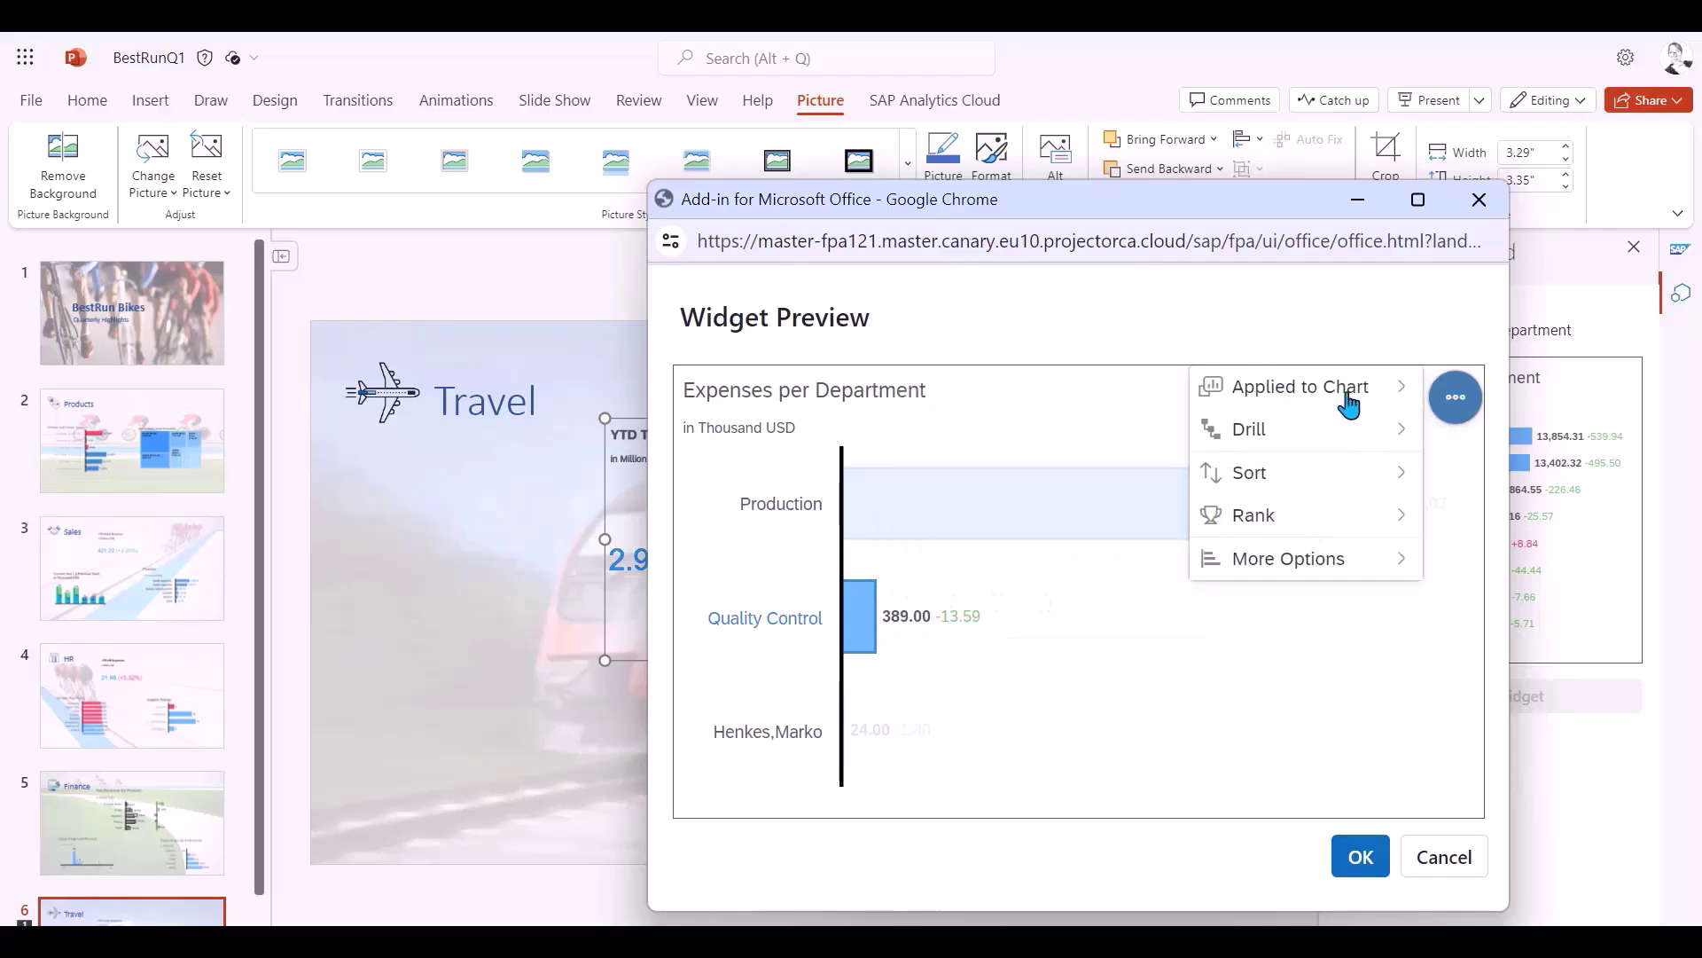
pyautogui.moveTo(1312, 439)
pyautogui.moveTo(1137, 440)
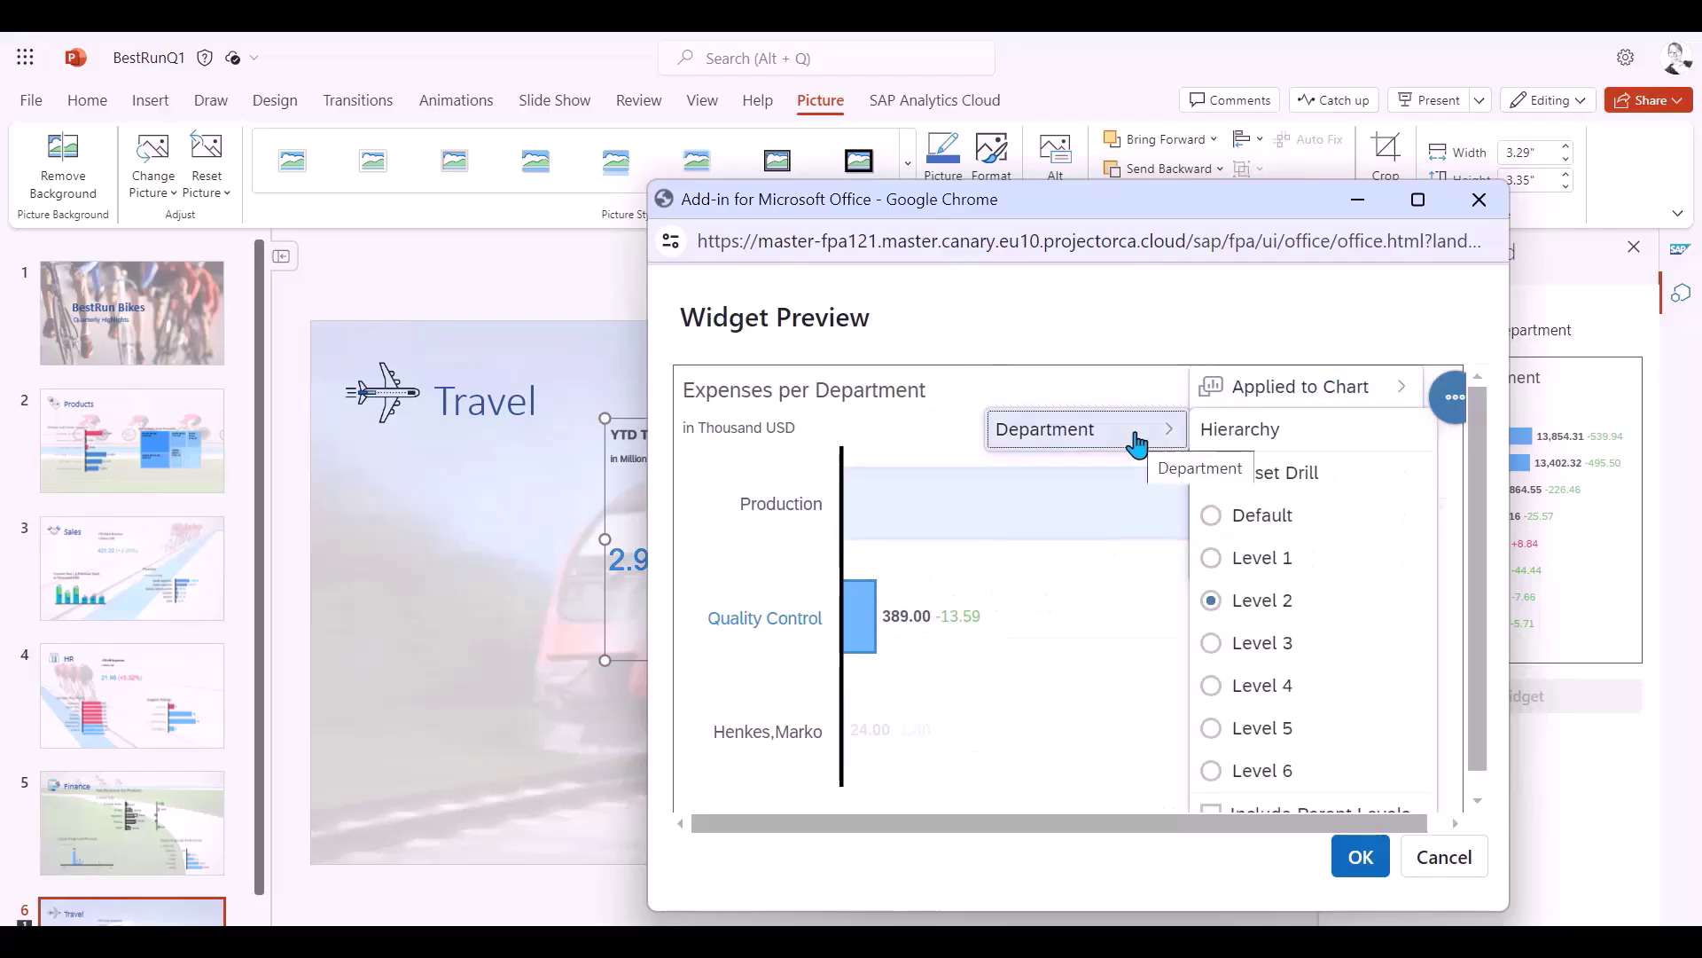
pyautogui.click(1280, 472)
pyautogui.click(1436, 406)
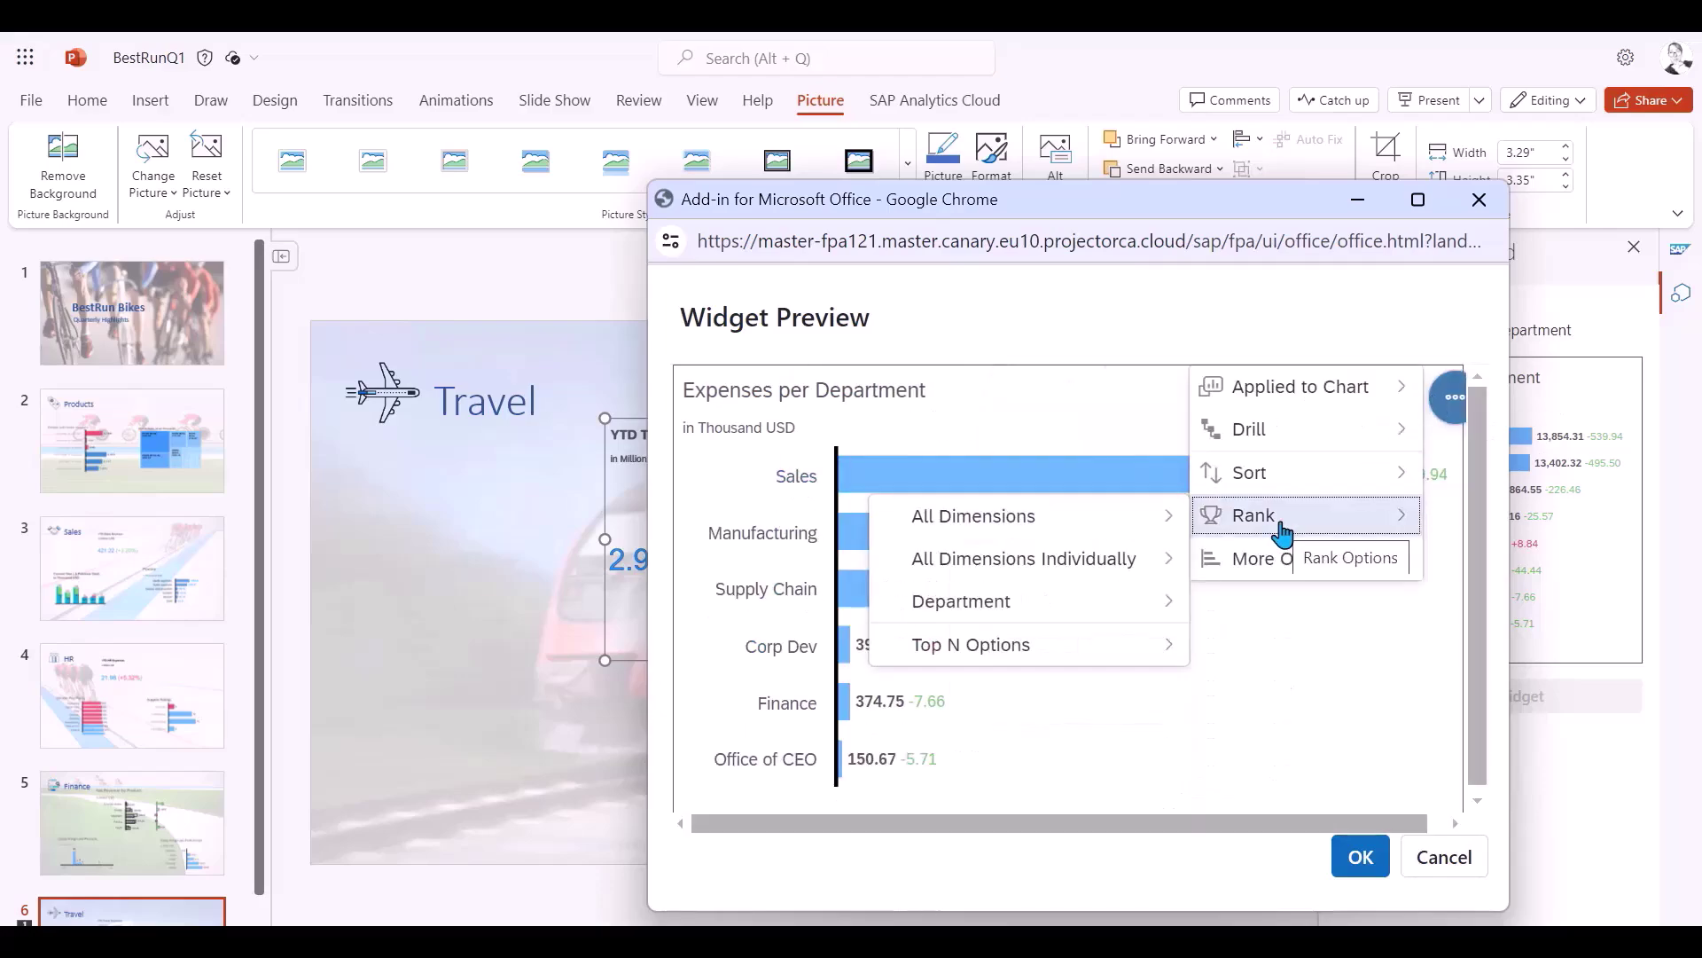
pyautogui.moveTo(1159, 601)
pyautogui.click(1279, 612)
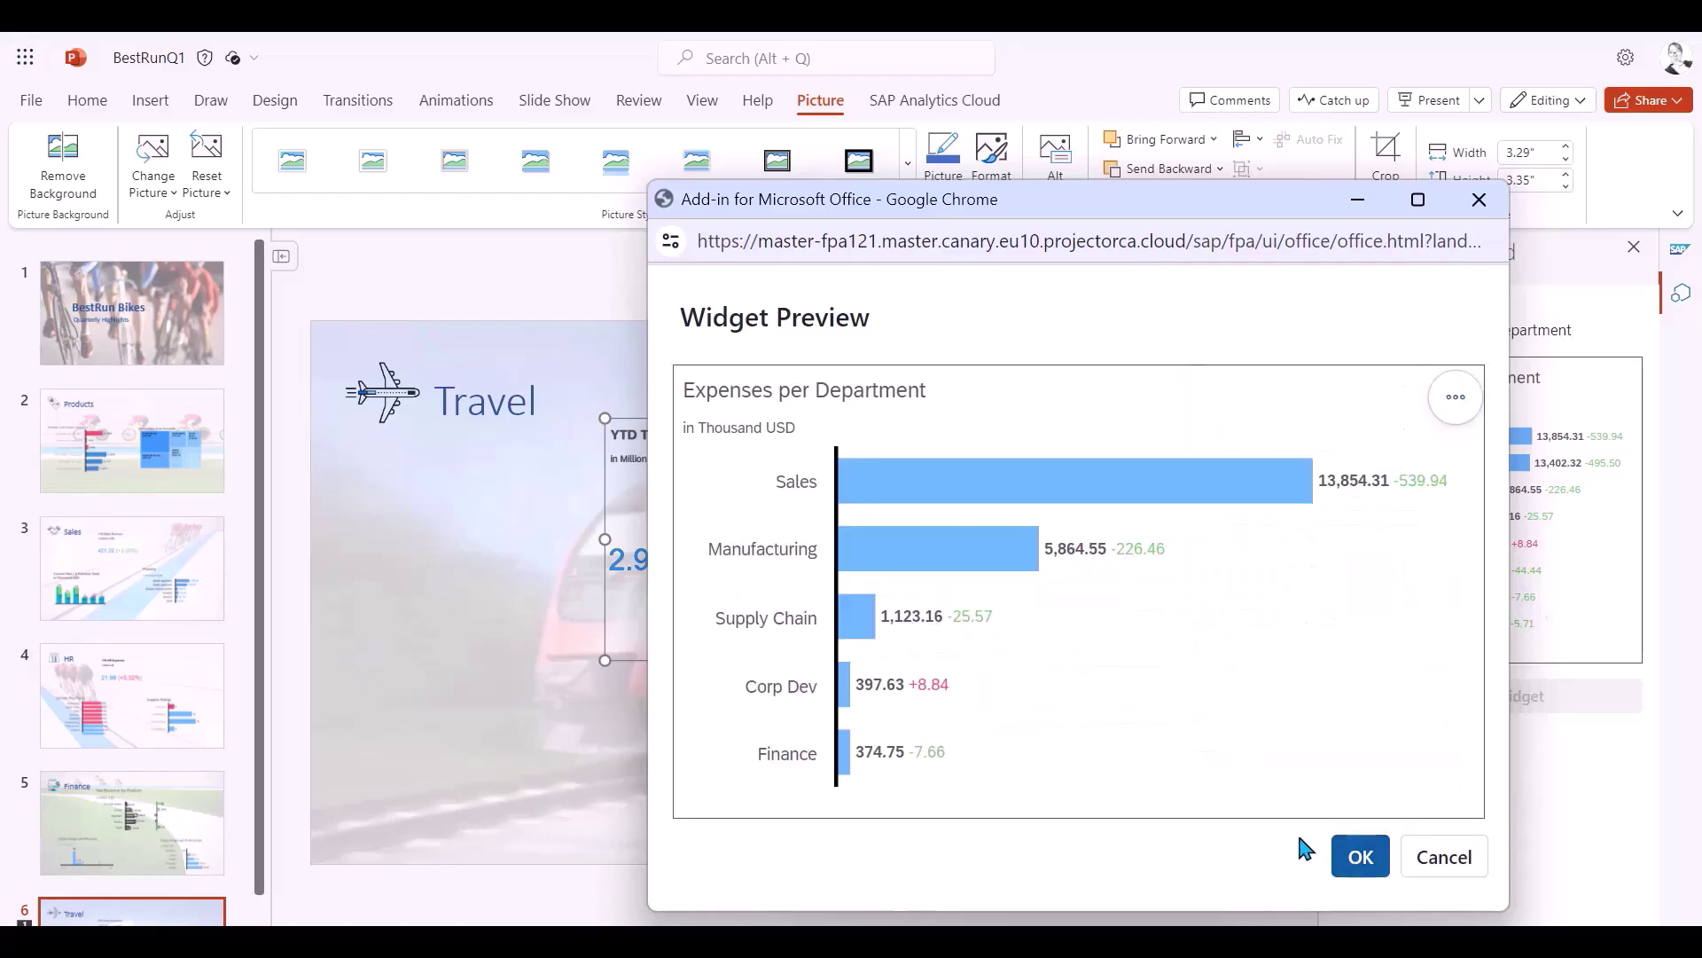
# Insert the top-5 Expenses per Department chart at the Travel slide's lower right
pyautogui.click(1359, 856)
pyautogui.click(1431, 698)
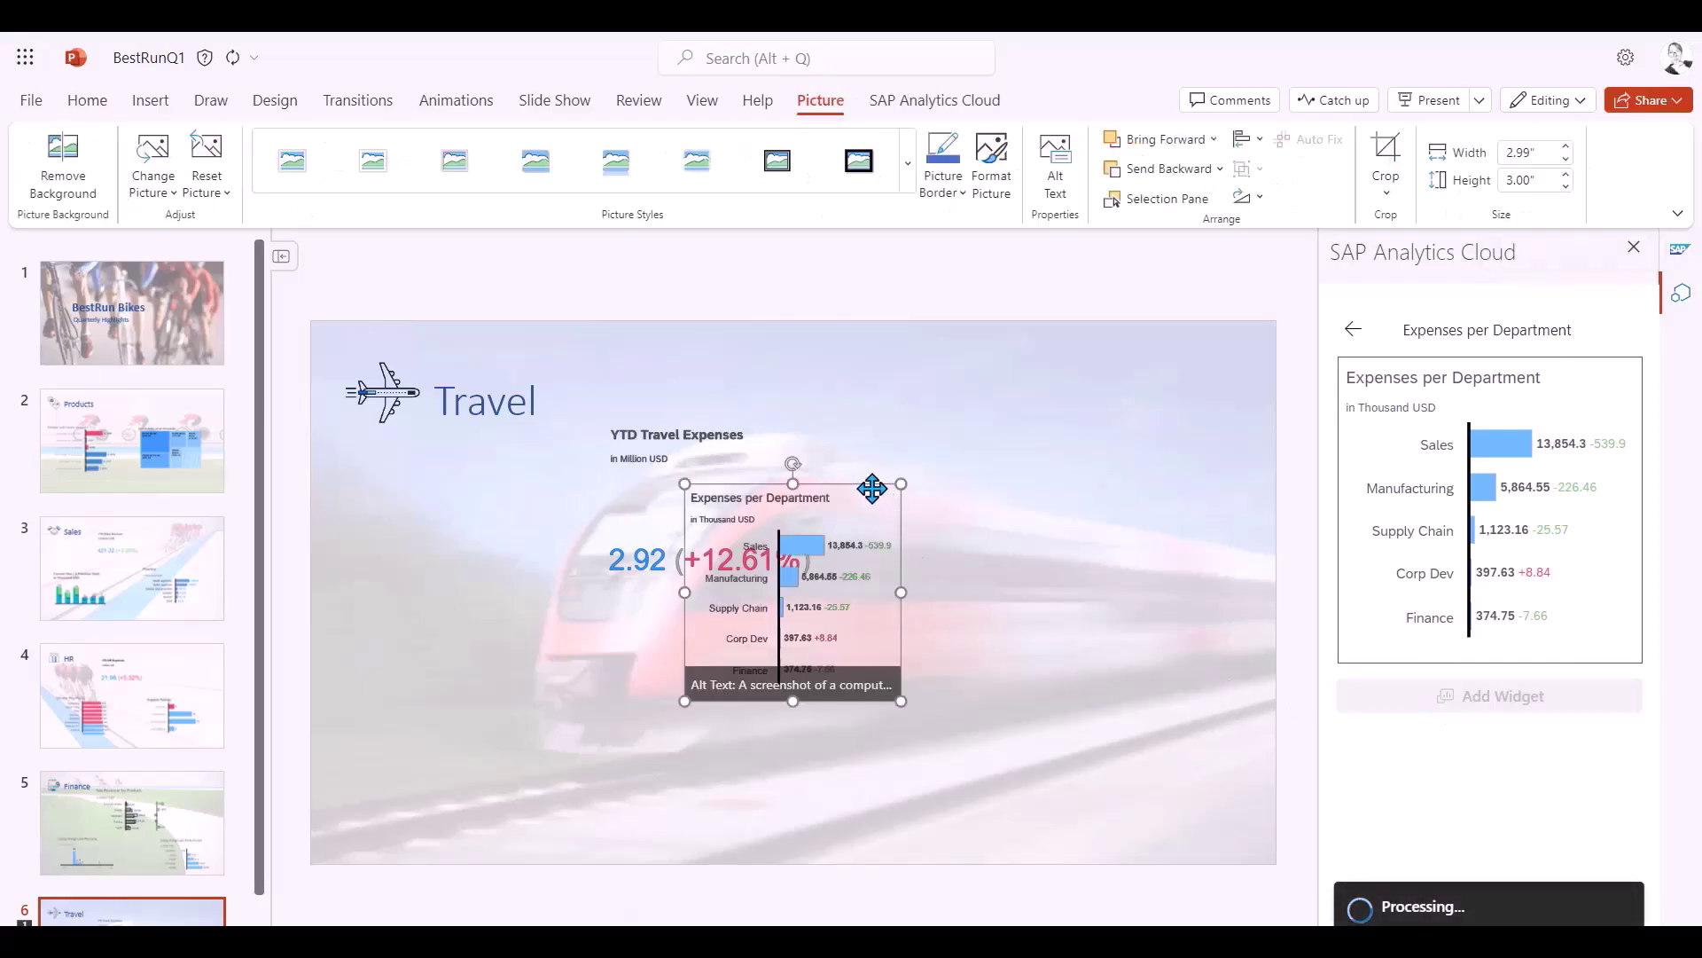
pyautogui.moveTo(874, 490); pyautogui.dragTo(1081, 592)
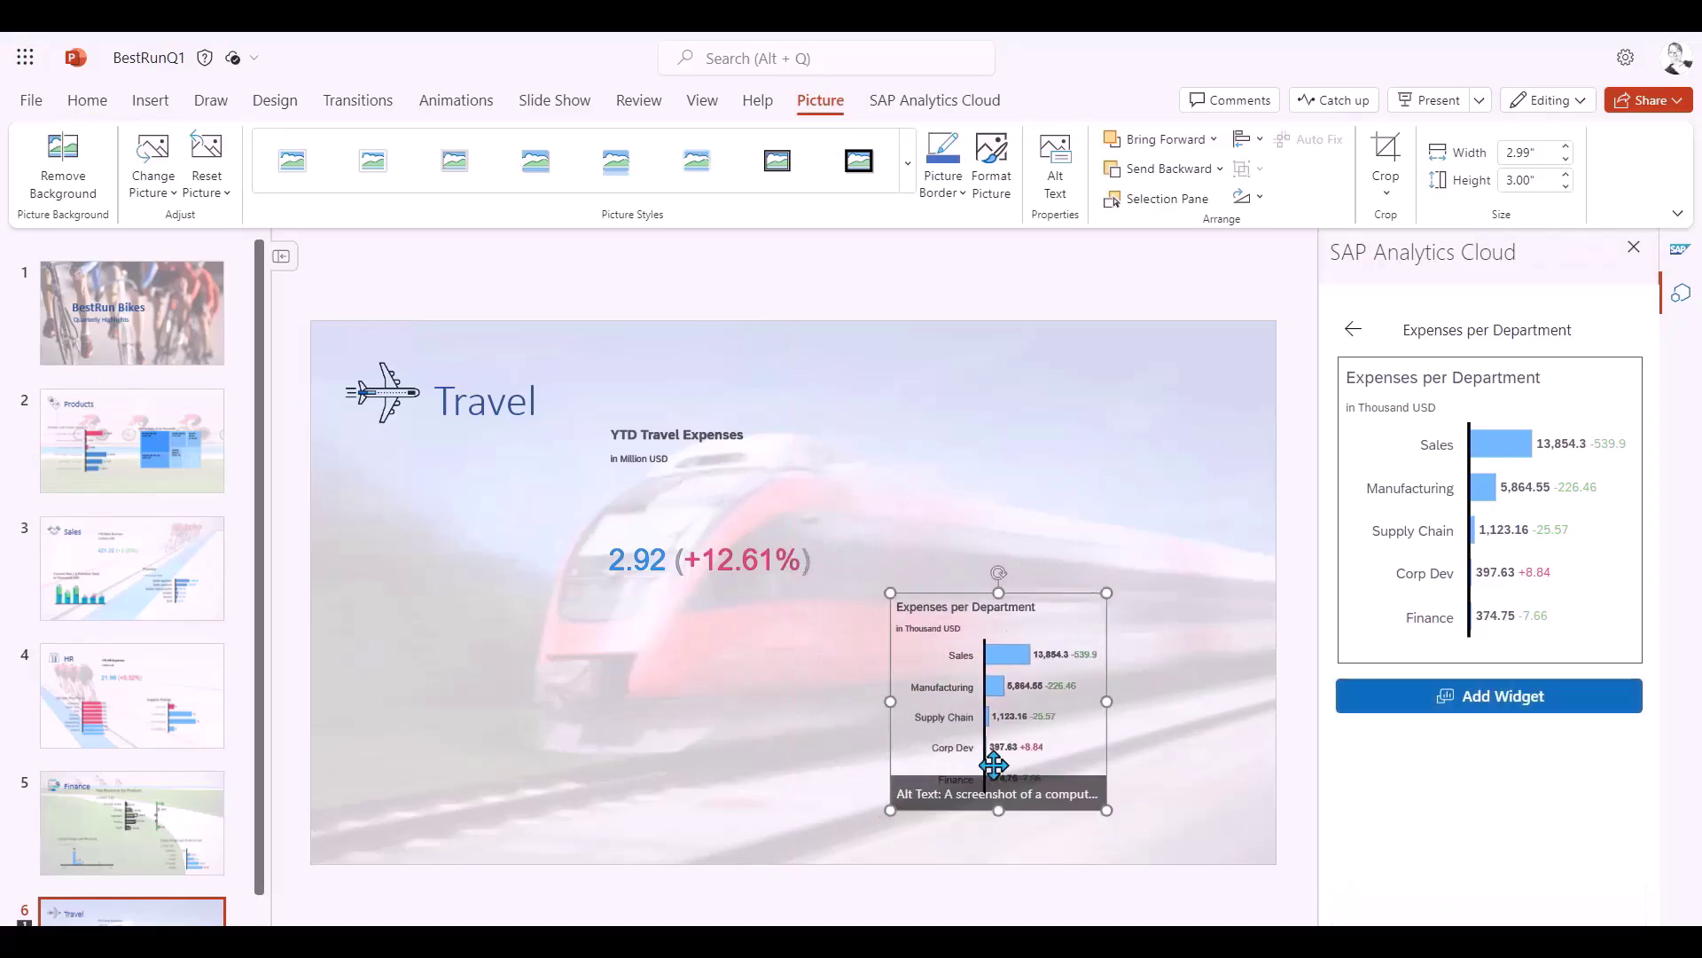
pyautogui.click(1174, 760)
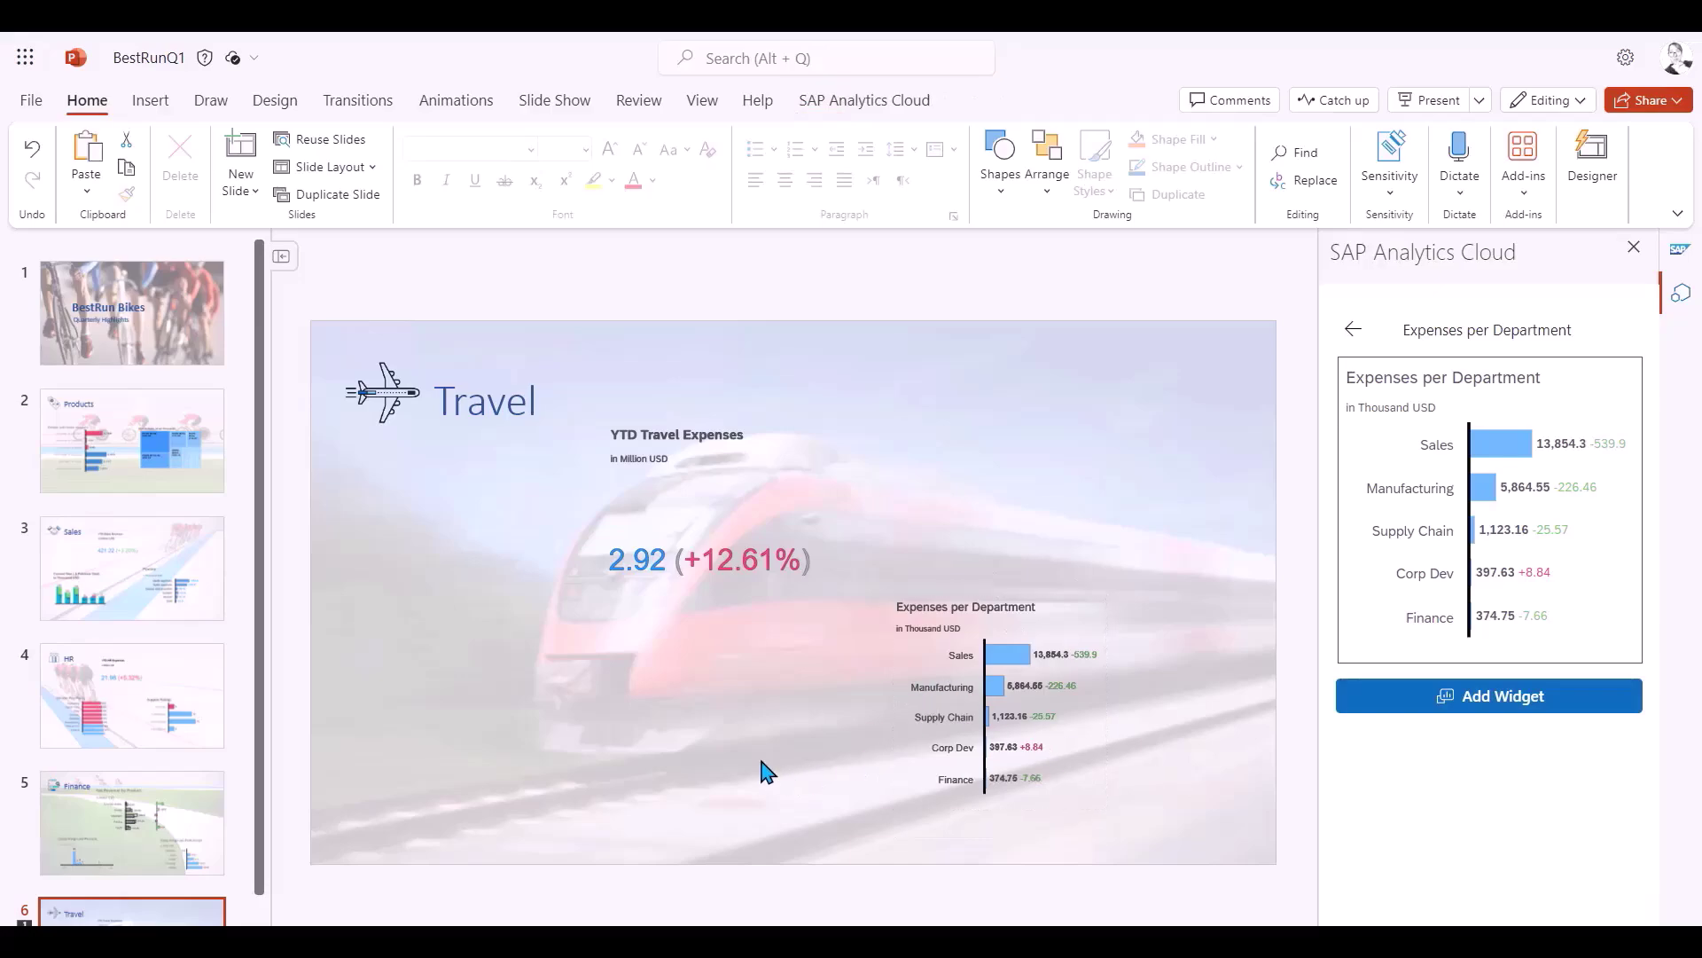
# From the Products slide, refresh the data of every SAC widget on slides 2 through 6
pyautogui.click(172, 458)
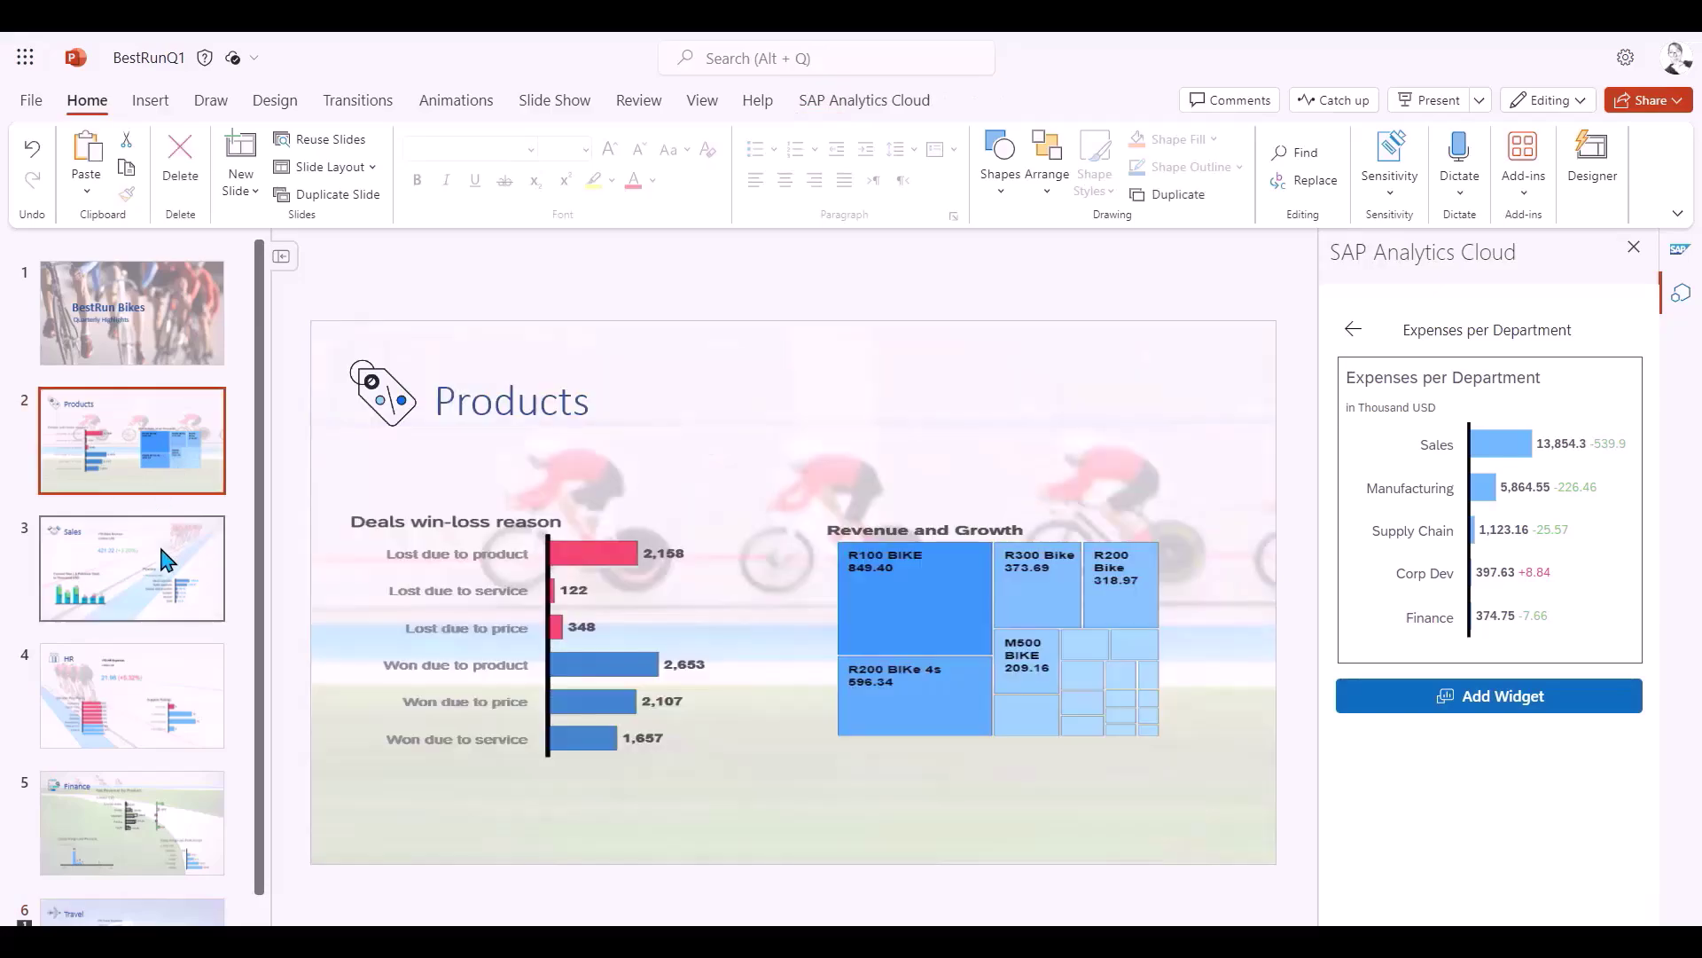
pyautogui.click(856, 105)
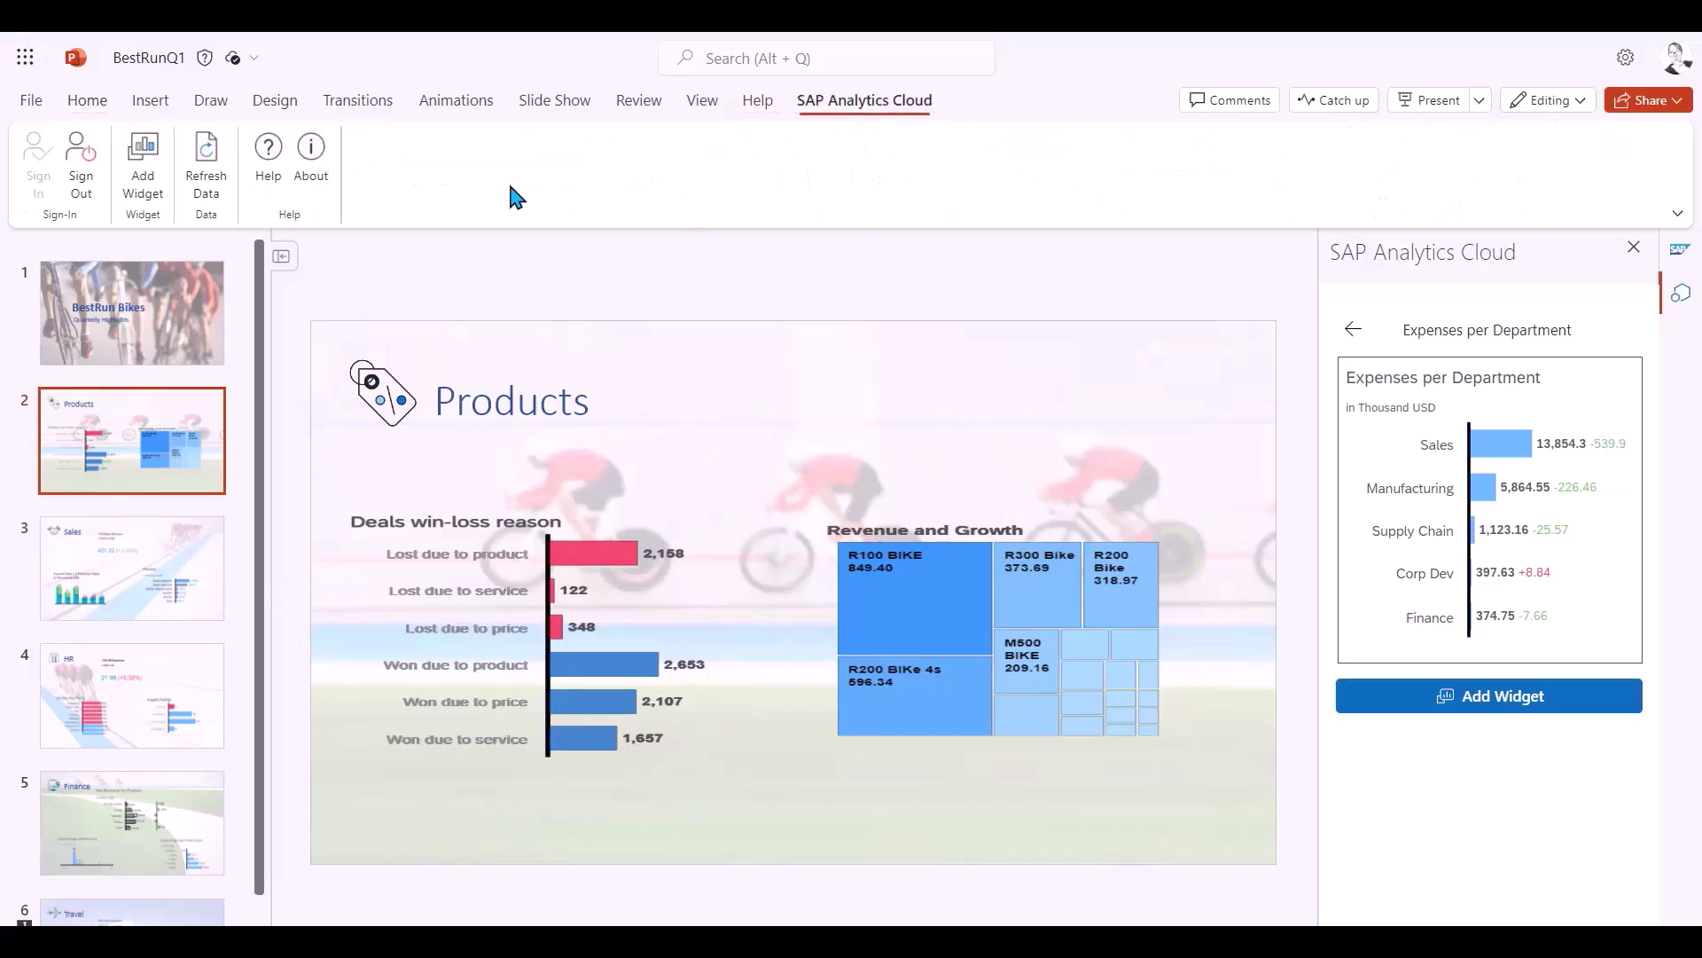
pyautogui.click(207, 190)
pyautogui.click(1374, 725)
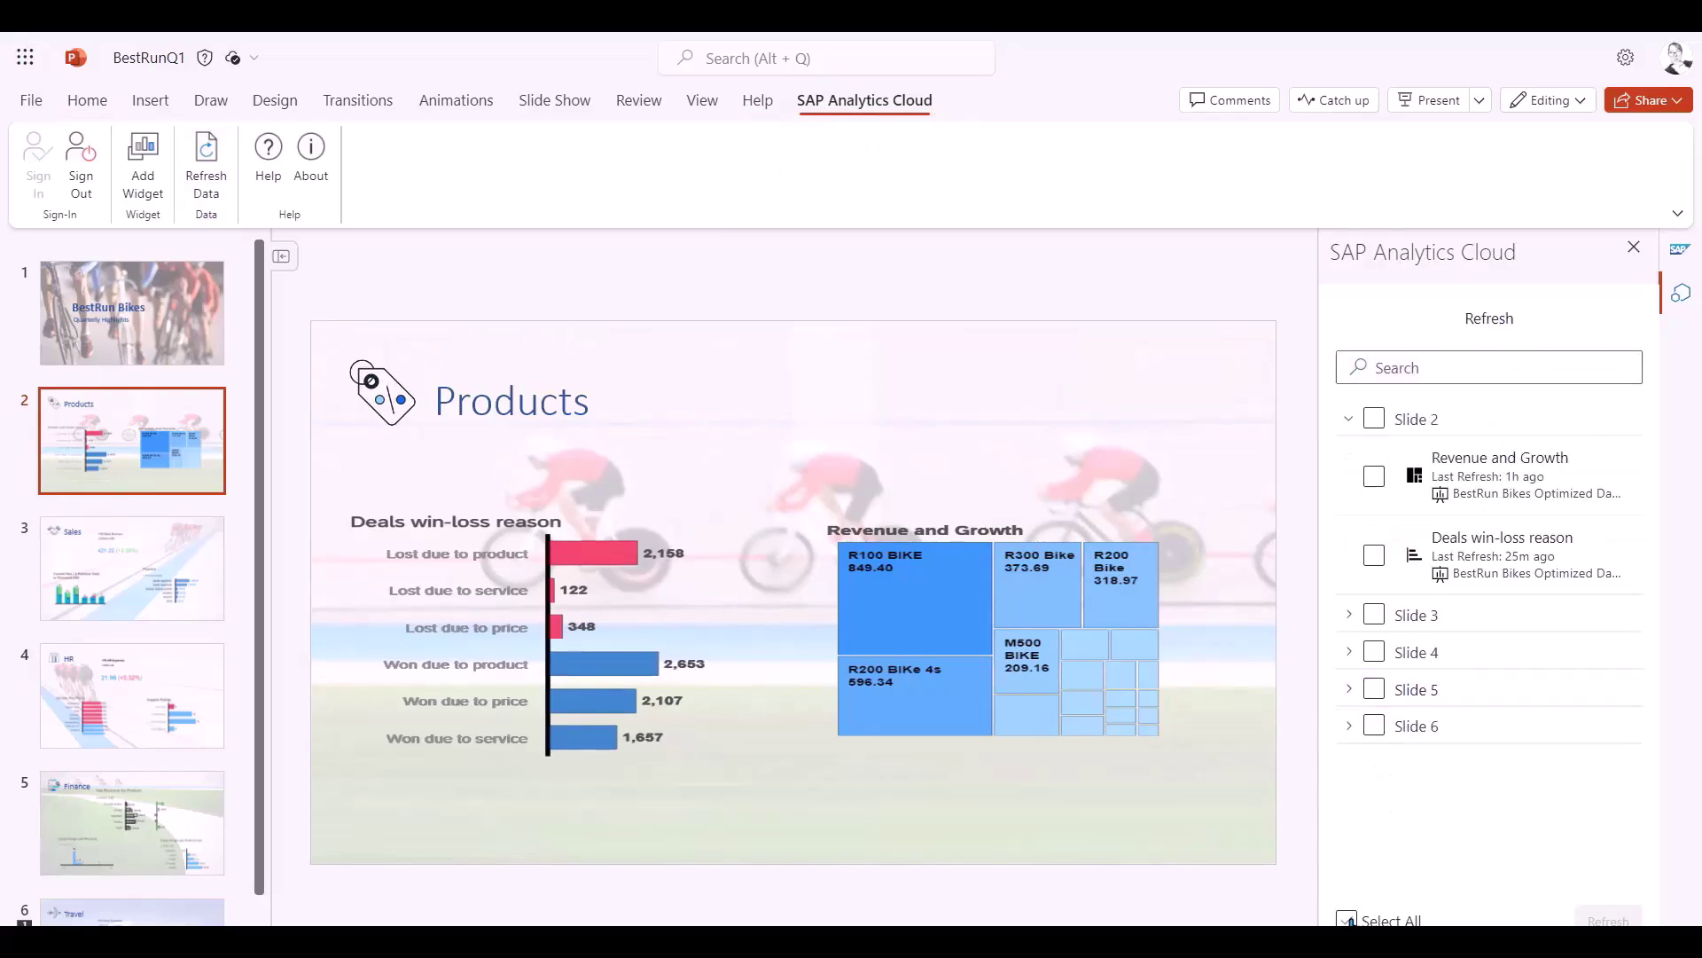
pyautogui.click(1347, 918)
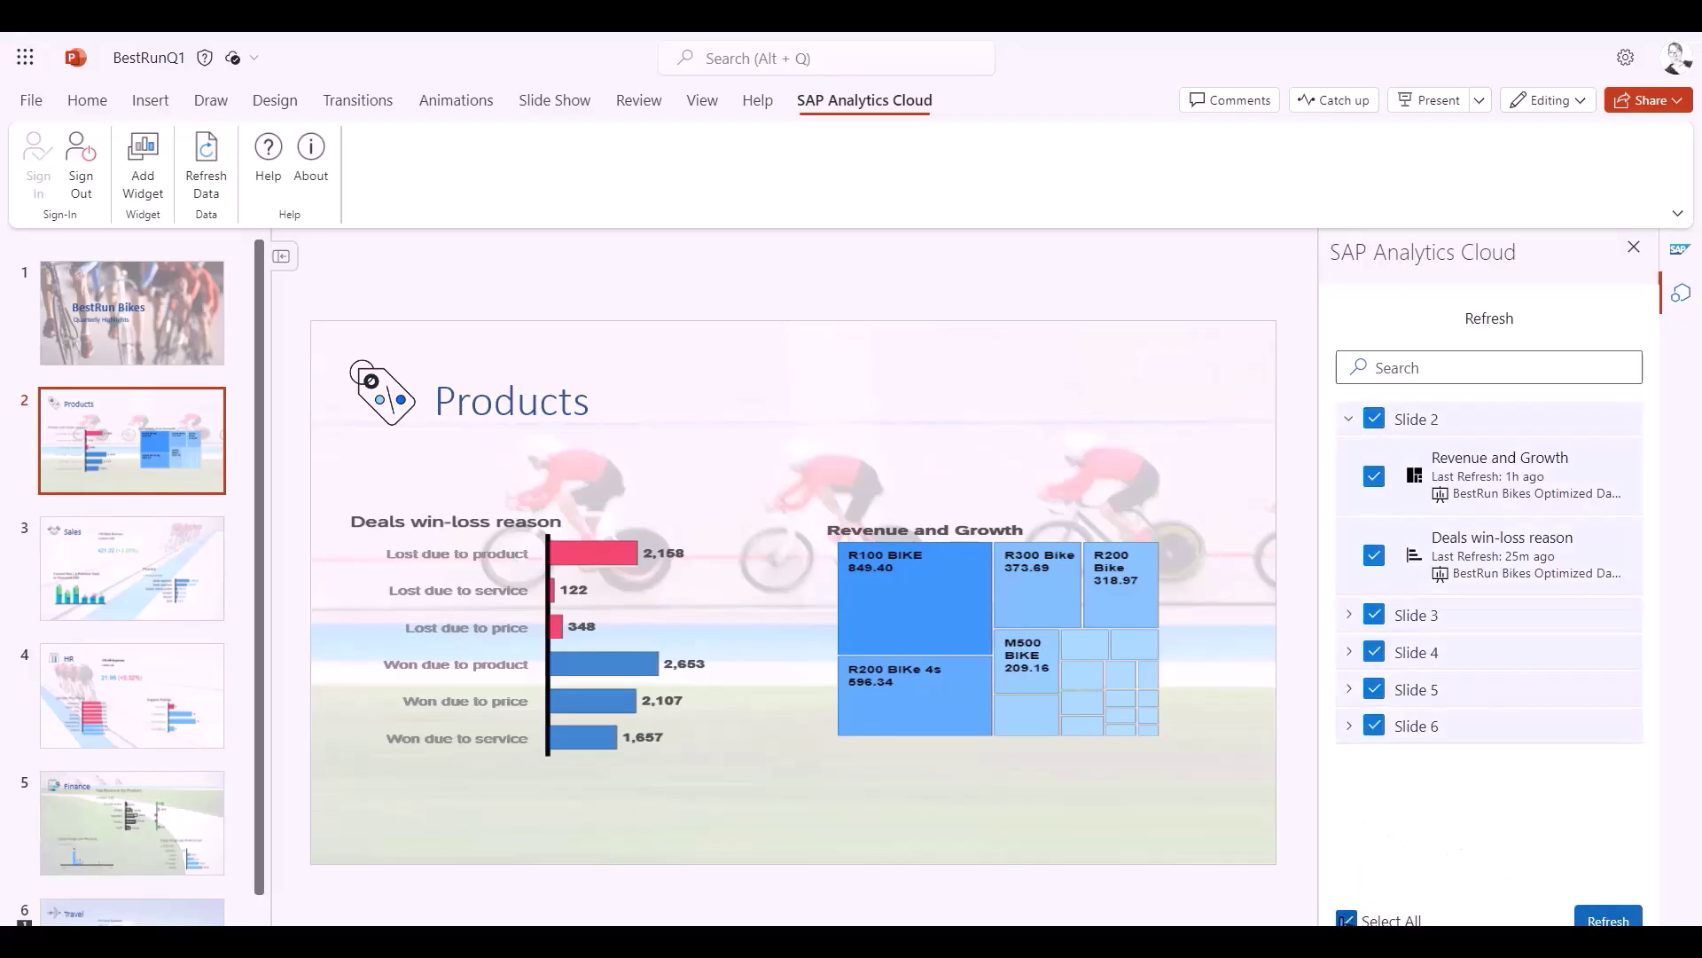
pyautogui.click(1609, 921)
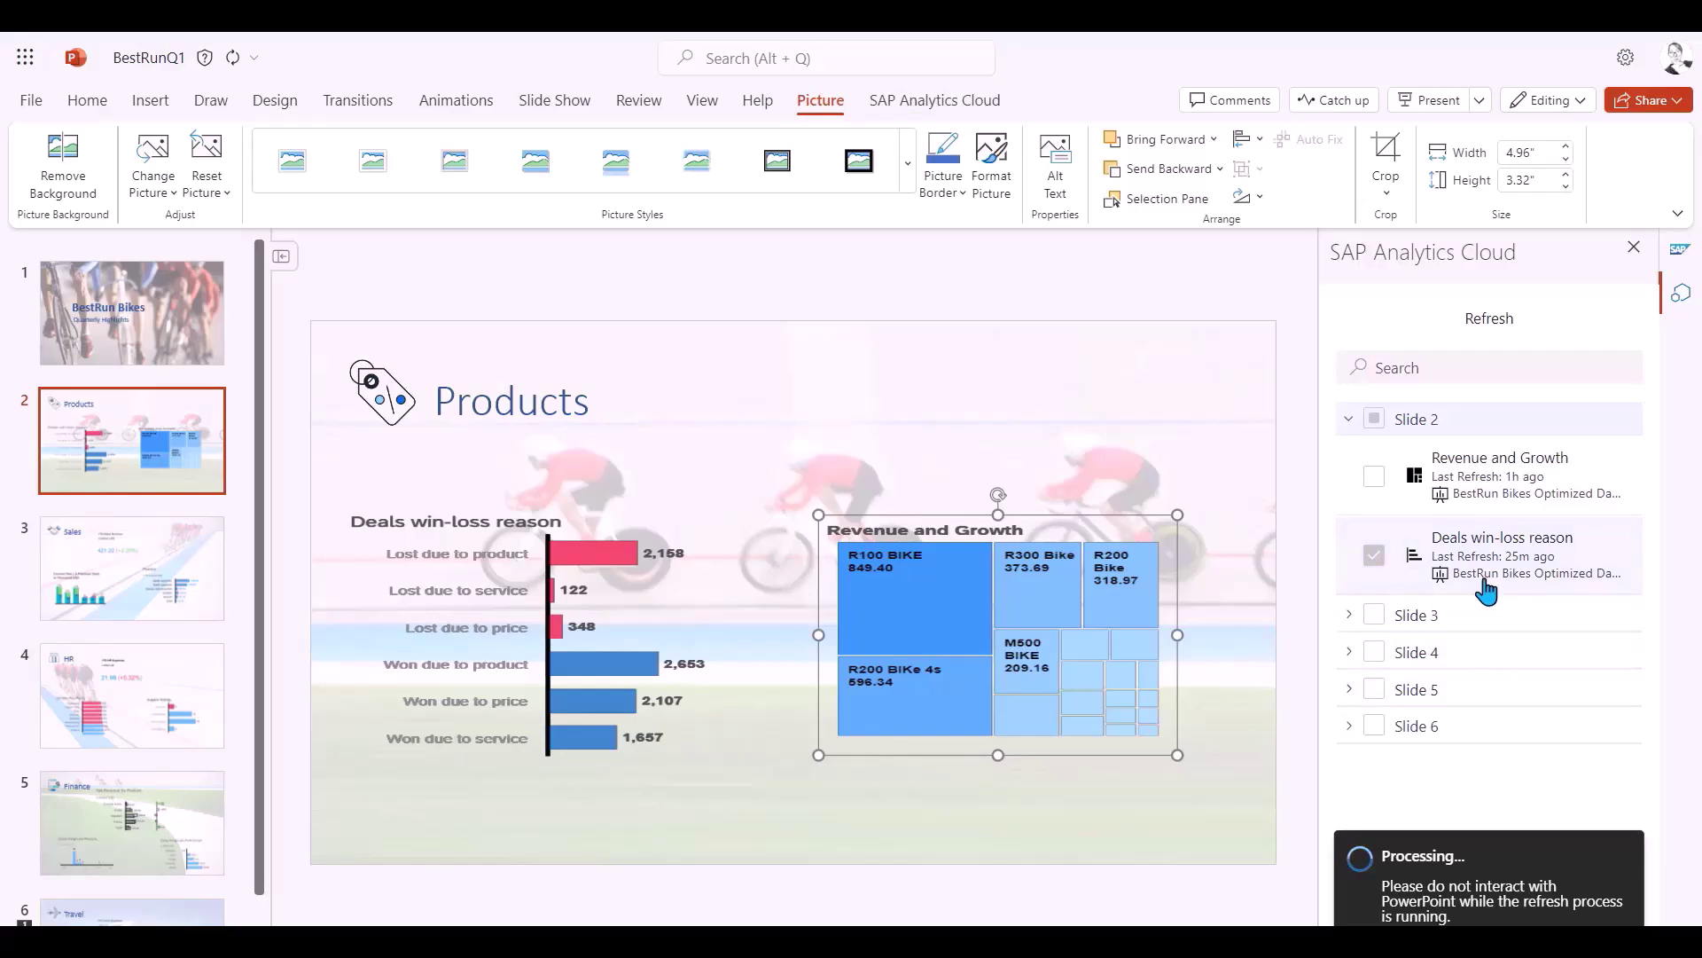